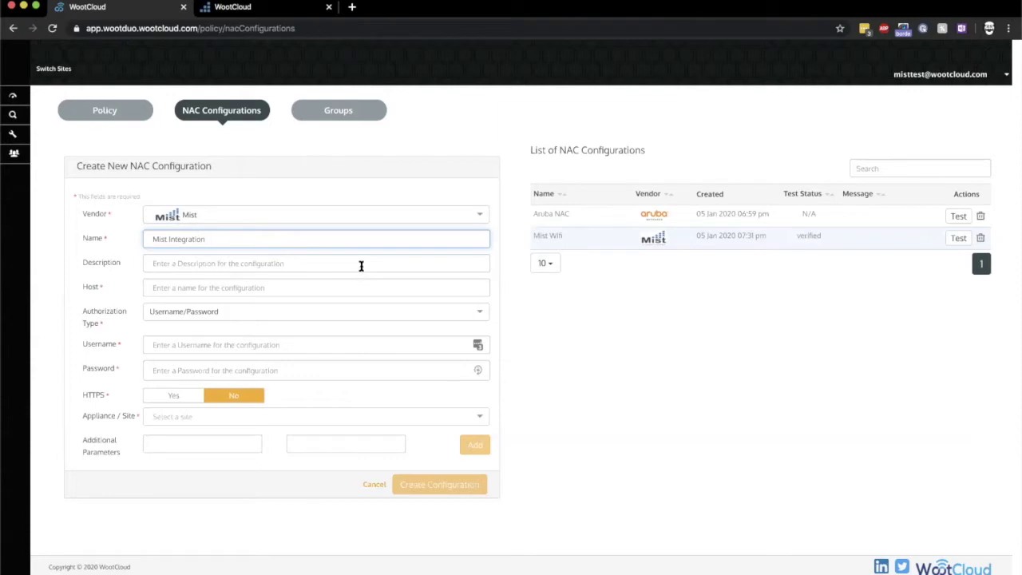
# Enter description 'WootCloud / Mist Integration', host api.mist.com, the API username and password, with HTTPS on
pyautogui.write('WootCloud')
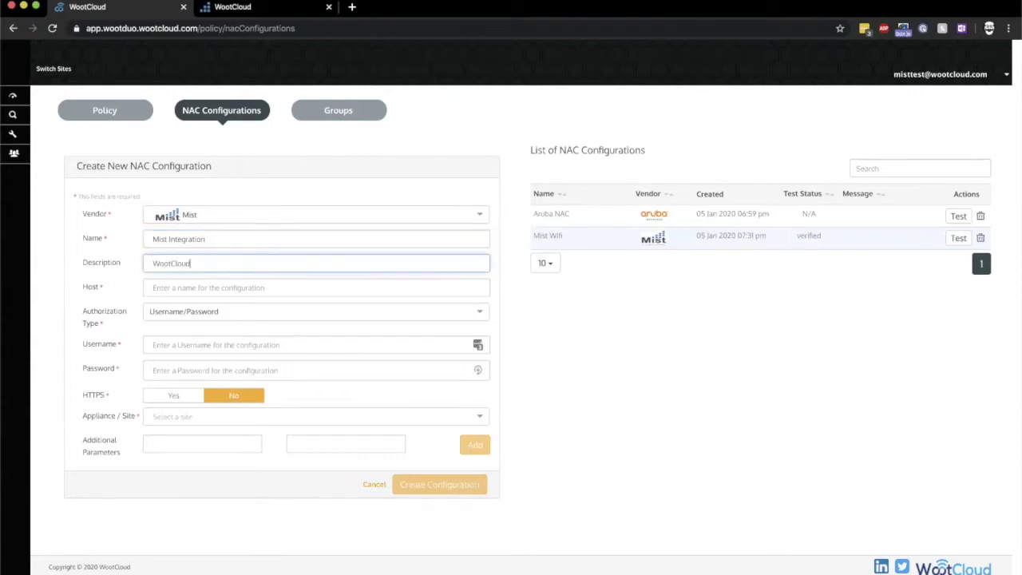
pyautogui.write(' / Mist Integration')
pyautogui.click(359, 289)
pyautogui.write('api.mist.com')
pyautogui.click(348, 344)
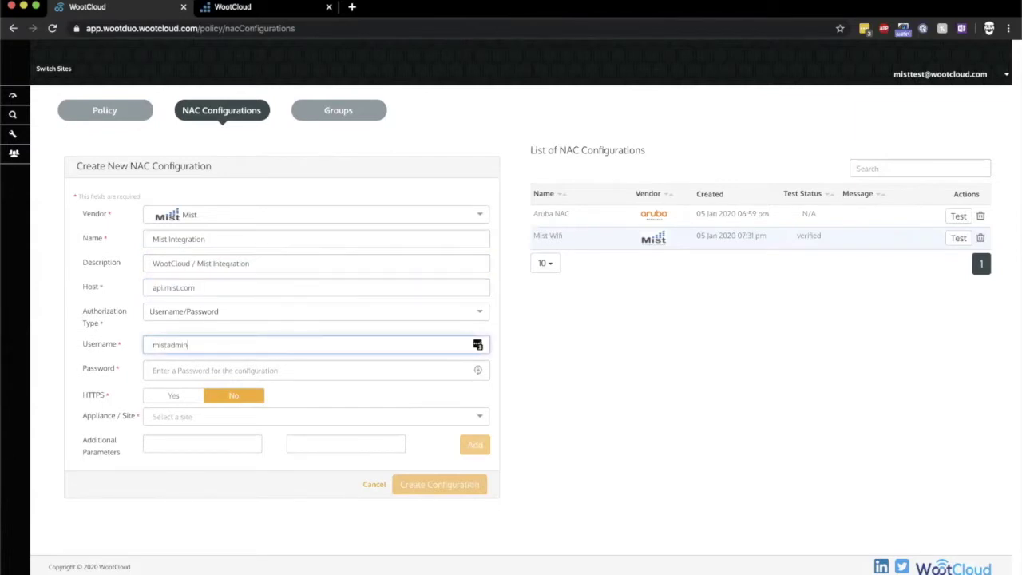
pyautogui.click(250, 372)
pyautogui.click(164, 400)
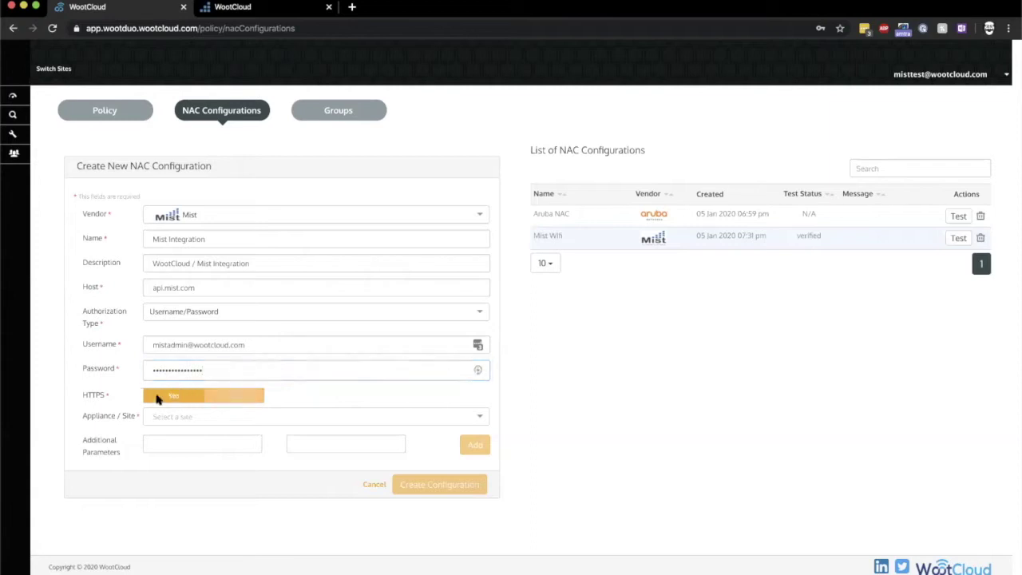
# Assign the Mist Woot site, add a site parameter, create the configuration, and go to the Mist dashboard
pyautogui.click(472, 421)
pyautogui.click(403, 439)
pyautogui.click(235, 445)
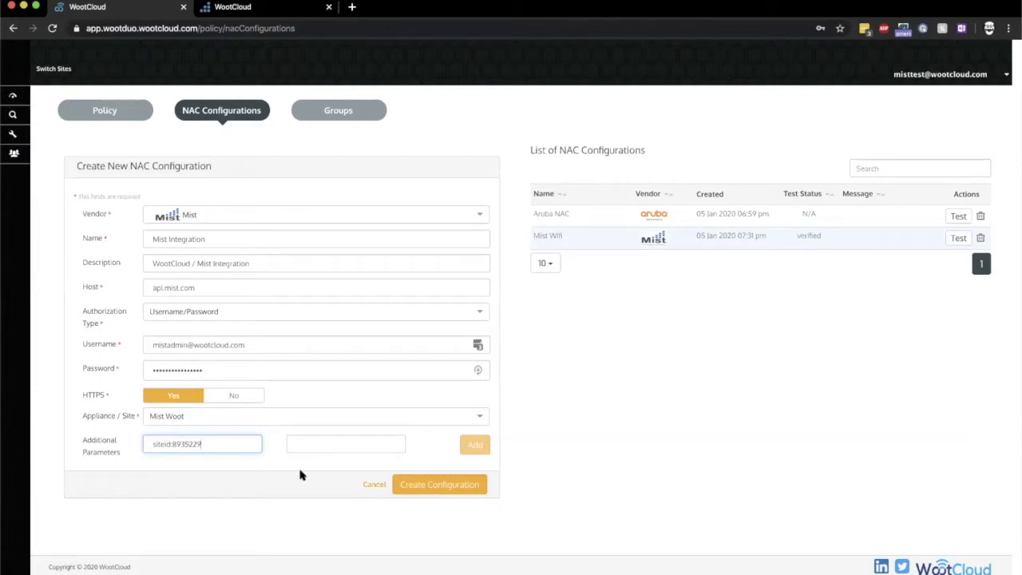
pyautogui.click(425, 493)
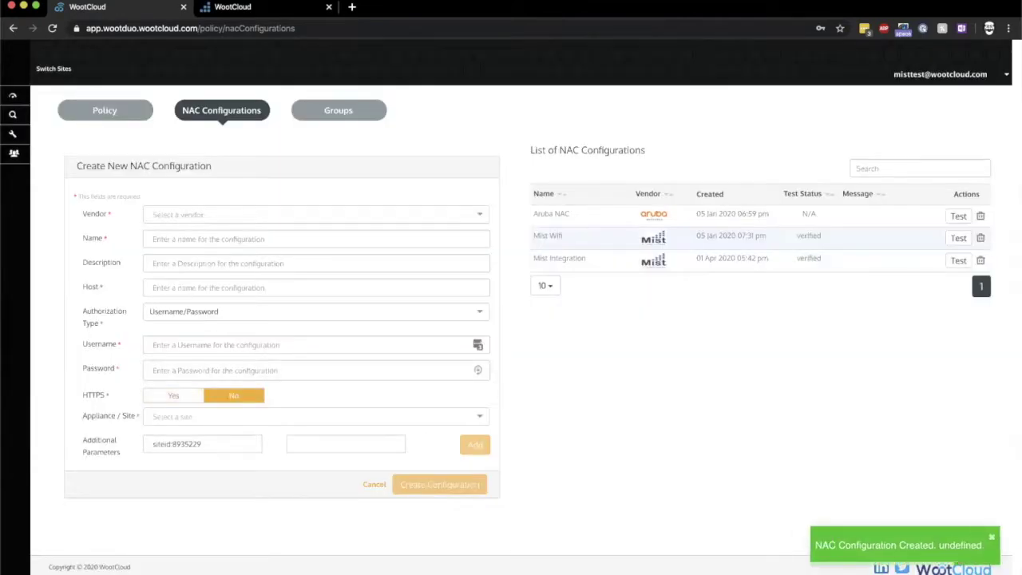
pyautogui.click(275, 8)
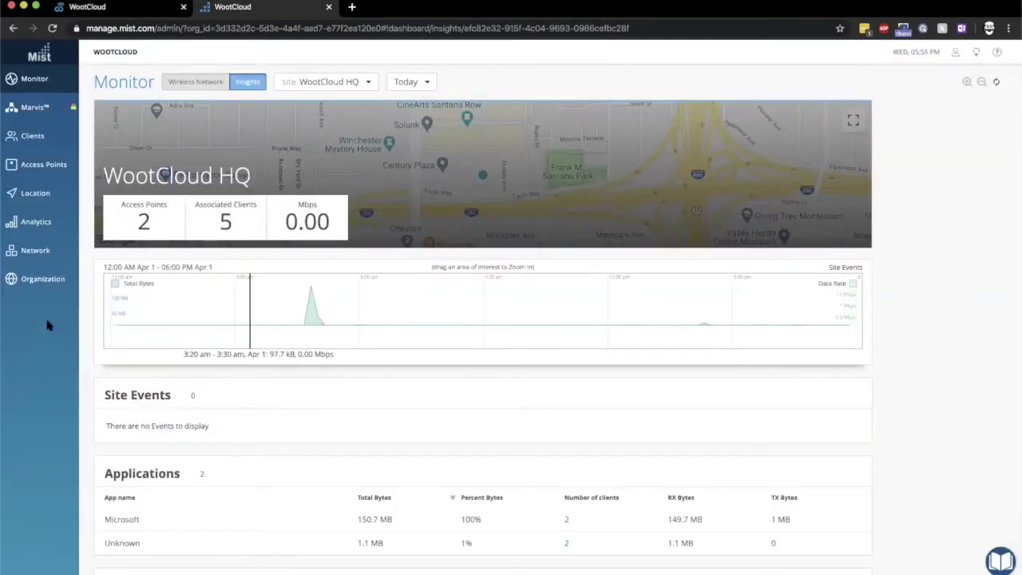
# Create the Corporate-Owned site label with label type WiFi Client
pyautogui.moveTo(42, 252)
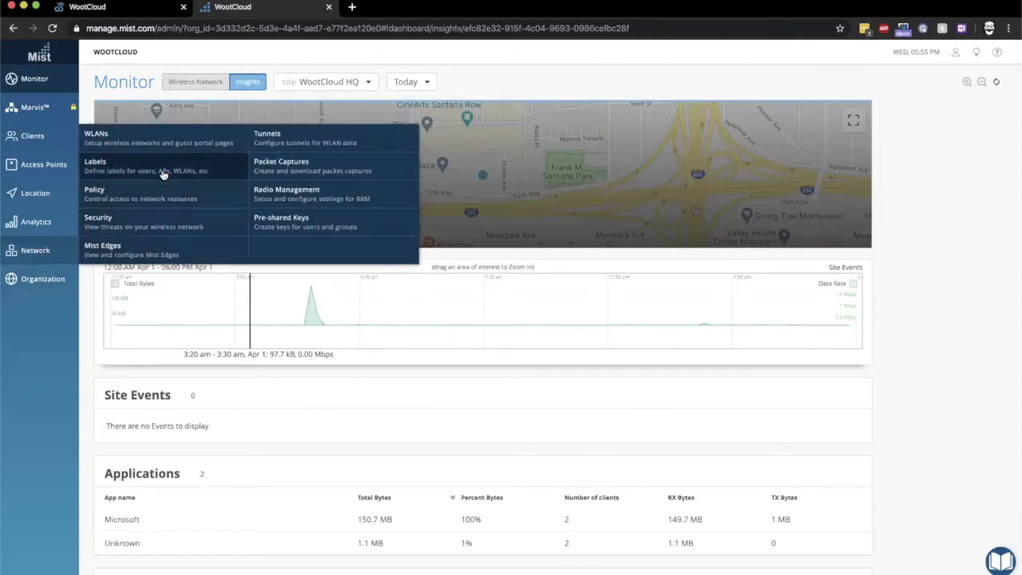
pyautogui.click(163, 175)
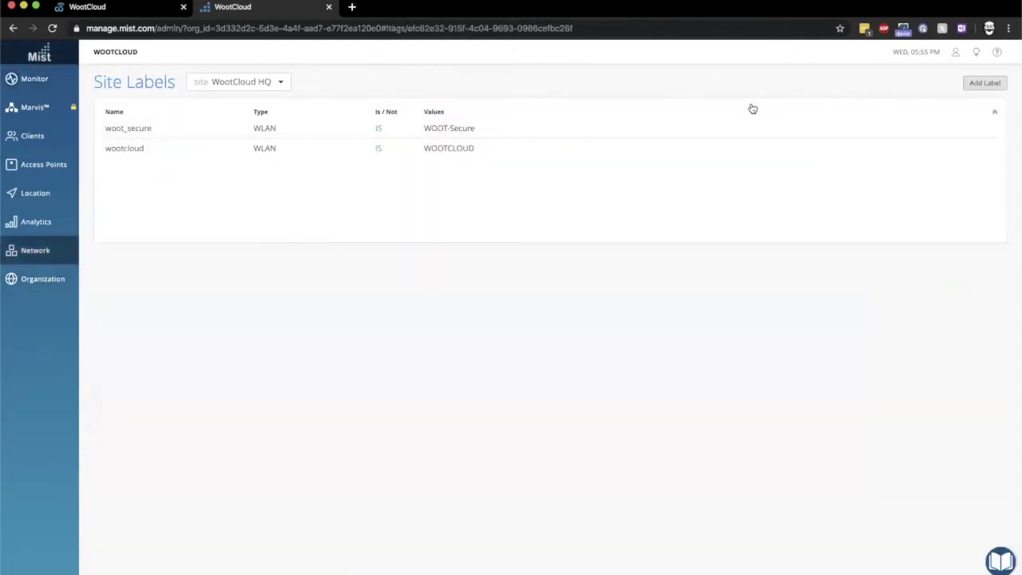
pyautogui.click(987, 83)
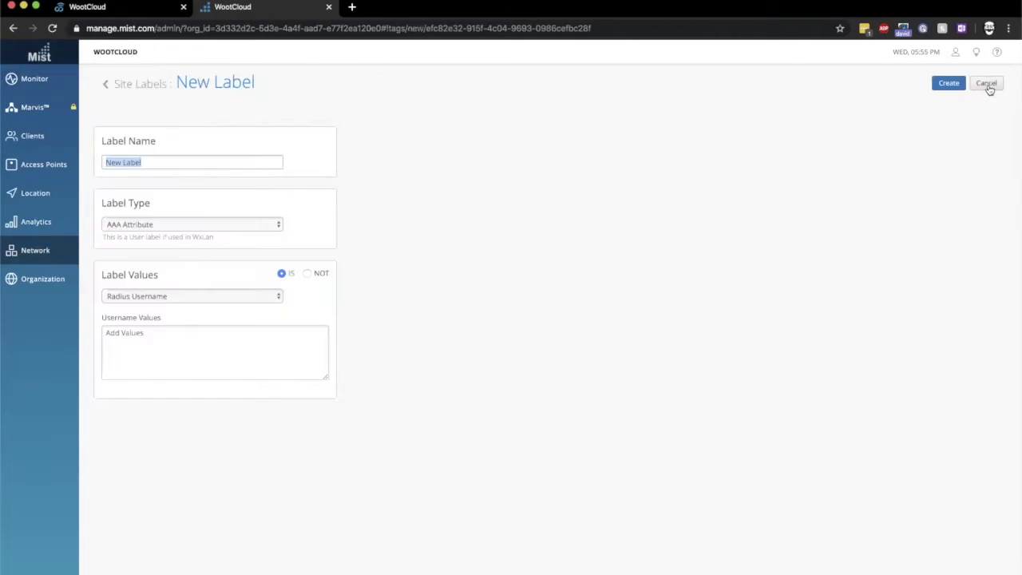
pyautogui.write('Corporate-')
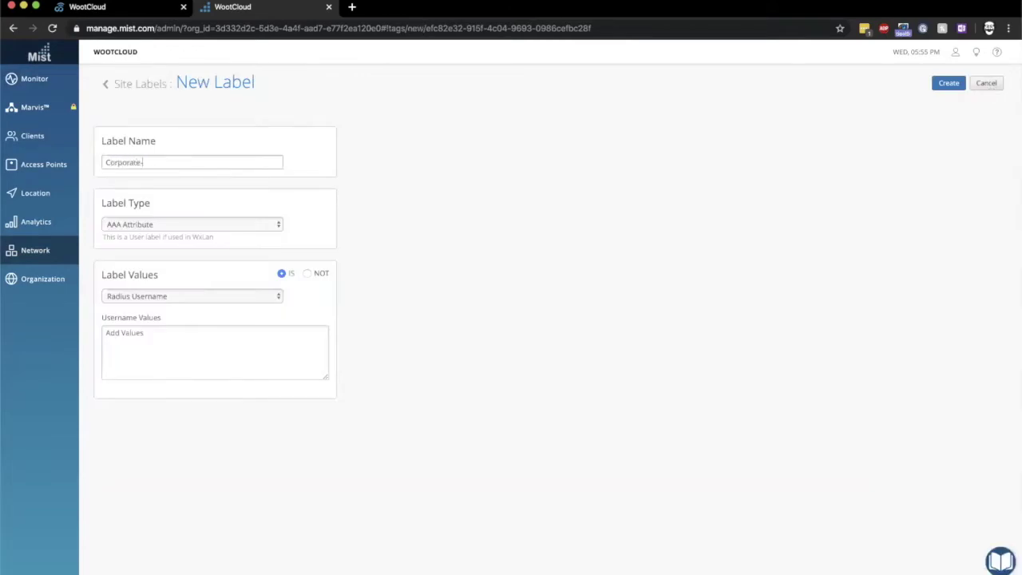
pyautogui.write('Owned')
pyautogui.click(217, 227)
pyautogui.click(194, 317)
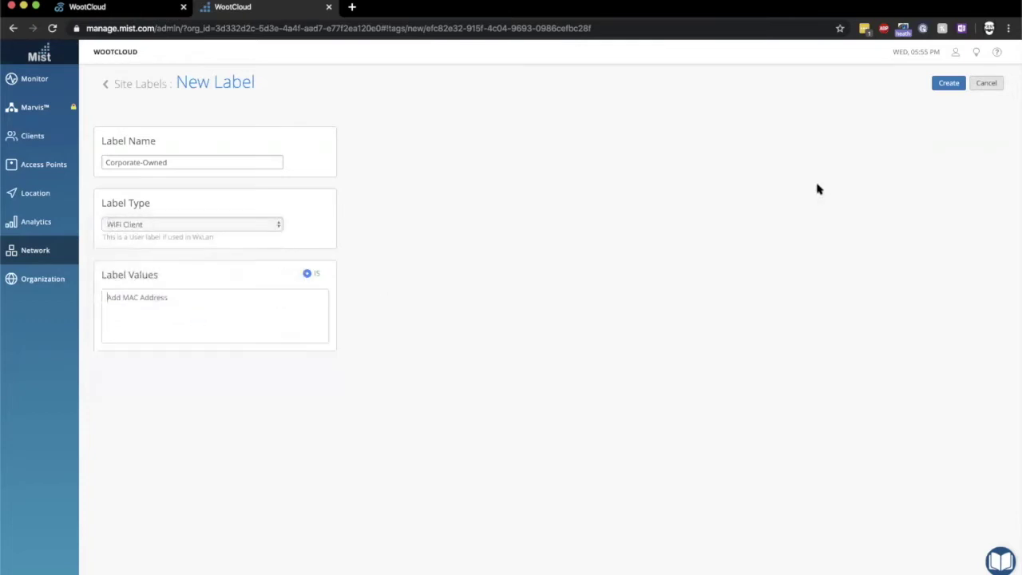
pyautogui.click(948, 83)
# Create the Employee-Owned site label with label type WiFi Client
pyautogui.click(988, 83)
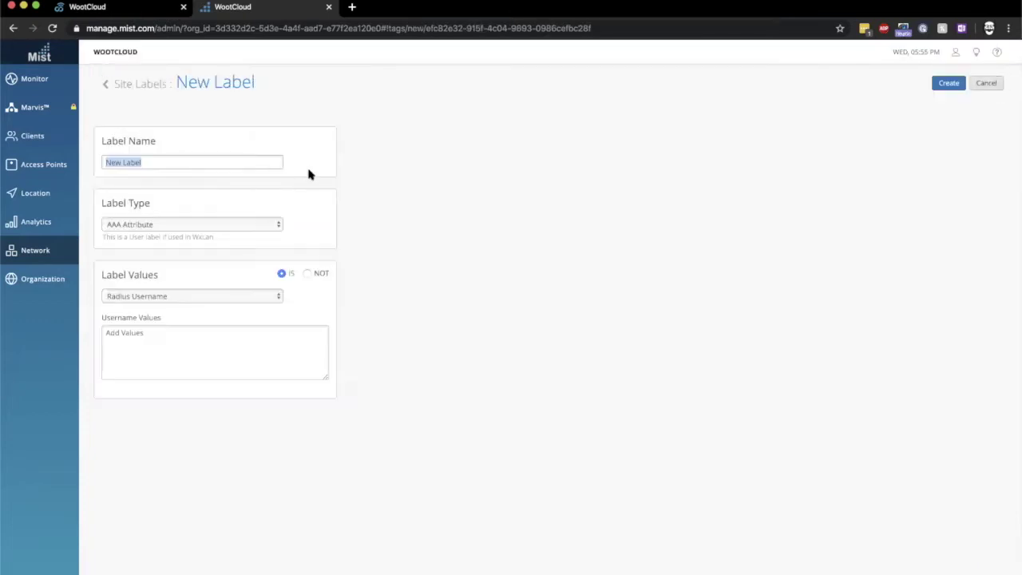
pyautogui.write('Employee')
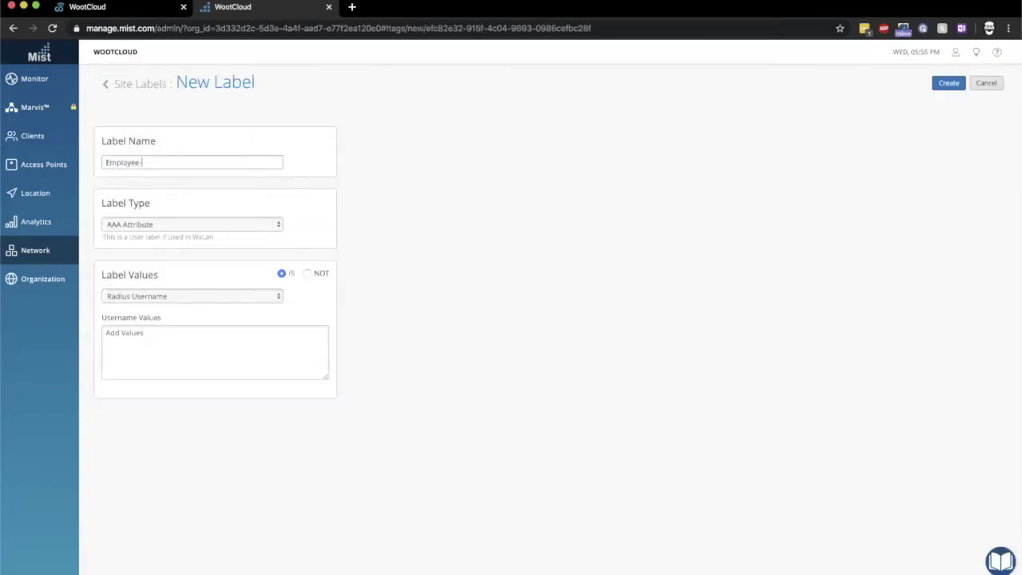
pyautogui.click(195, 229)
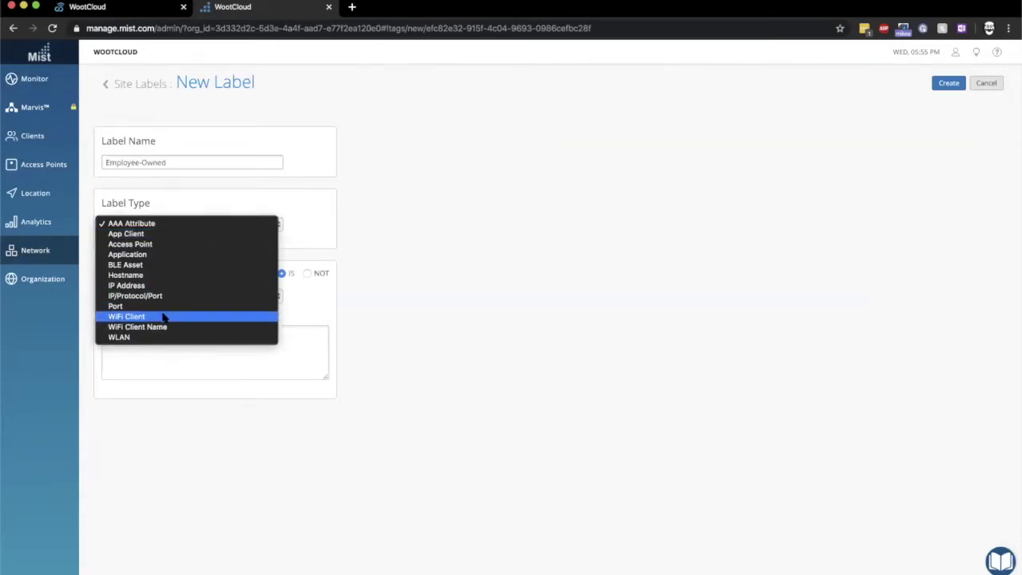
pyautogui.click(165, 317)
pyautogui.click(951, 83)
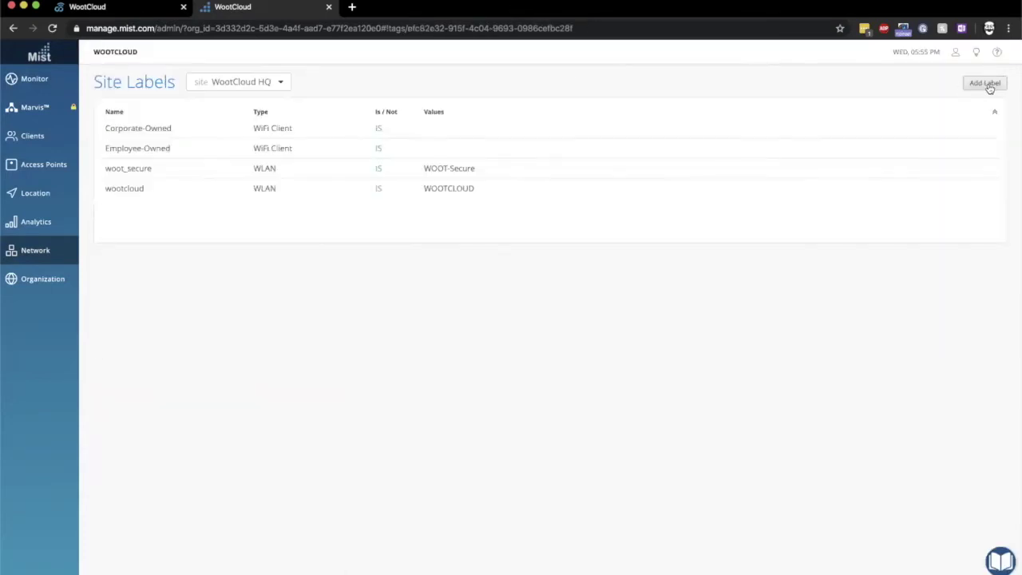
# Create the IoT site label with label type WiFi Client
pyautogui.click(989, 86)
pyautogui.write('IoT')
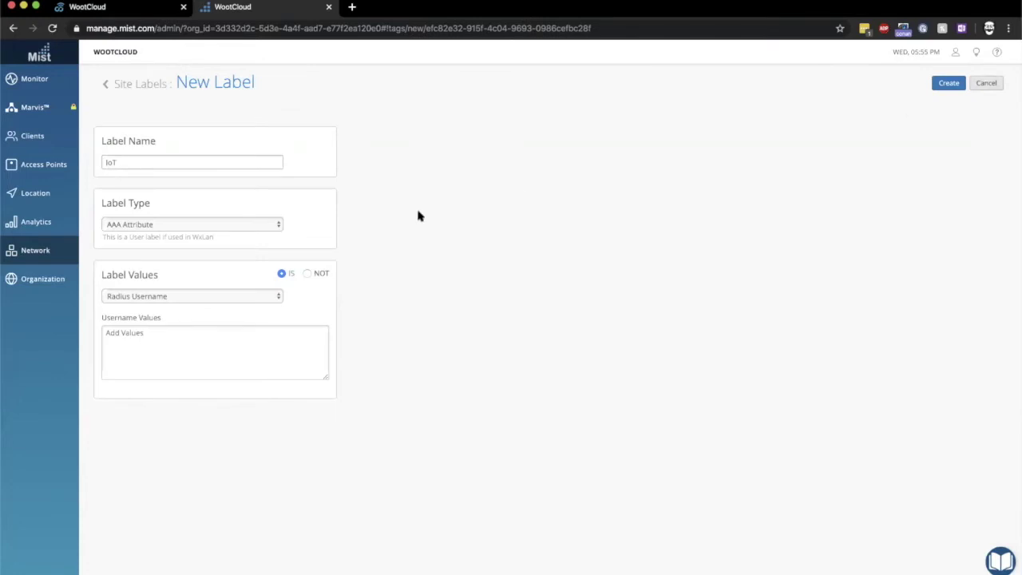
pyautogui.click(232, 227)
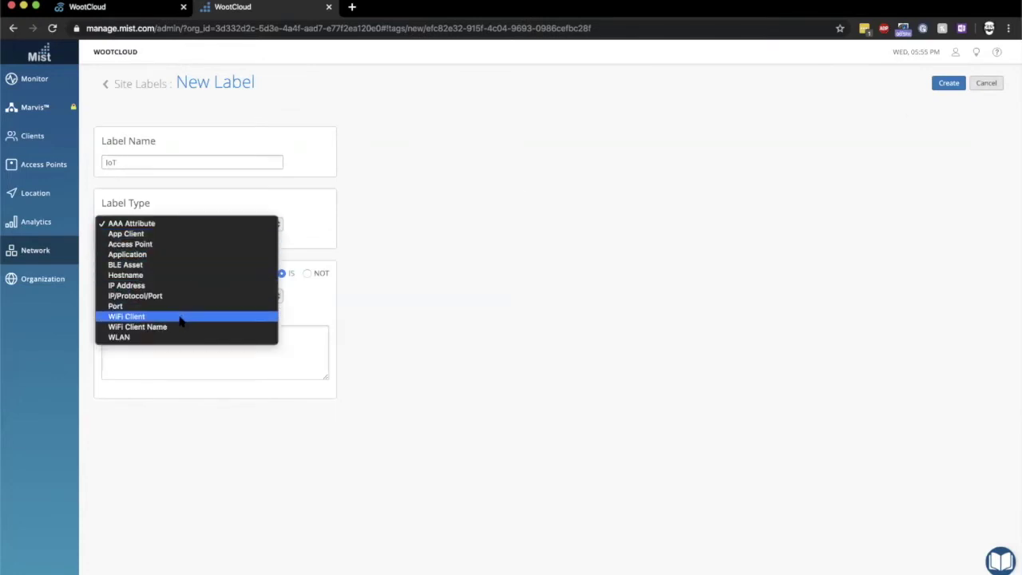
pyautogui.click(180, 318)
pyautogui.click(950, 84)
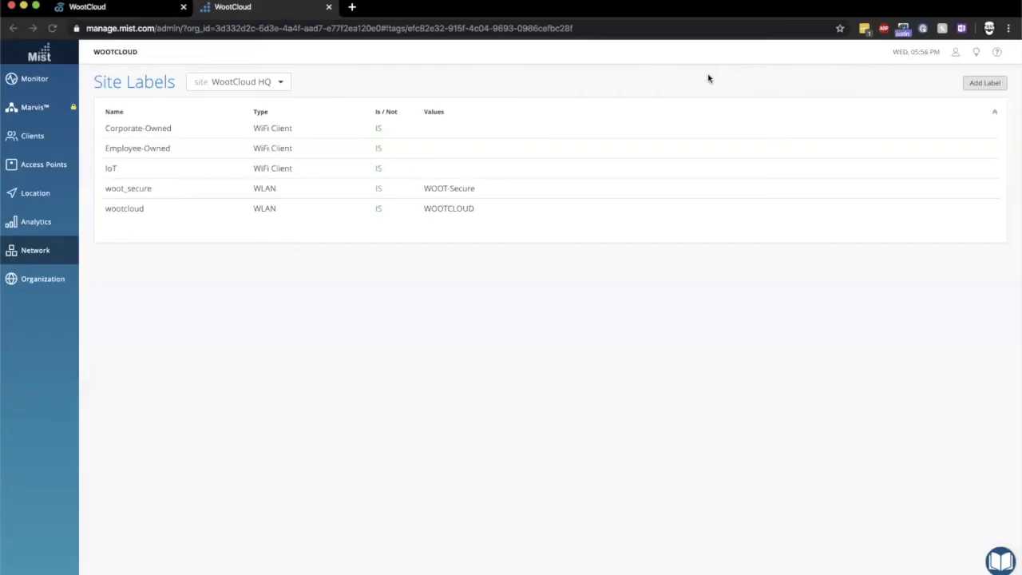
# Create the Guest IP Address label for 192.168.25.0/24
pyautogui.click(970, 83)
pyautogui.write('Guest')
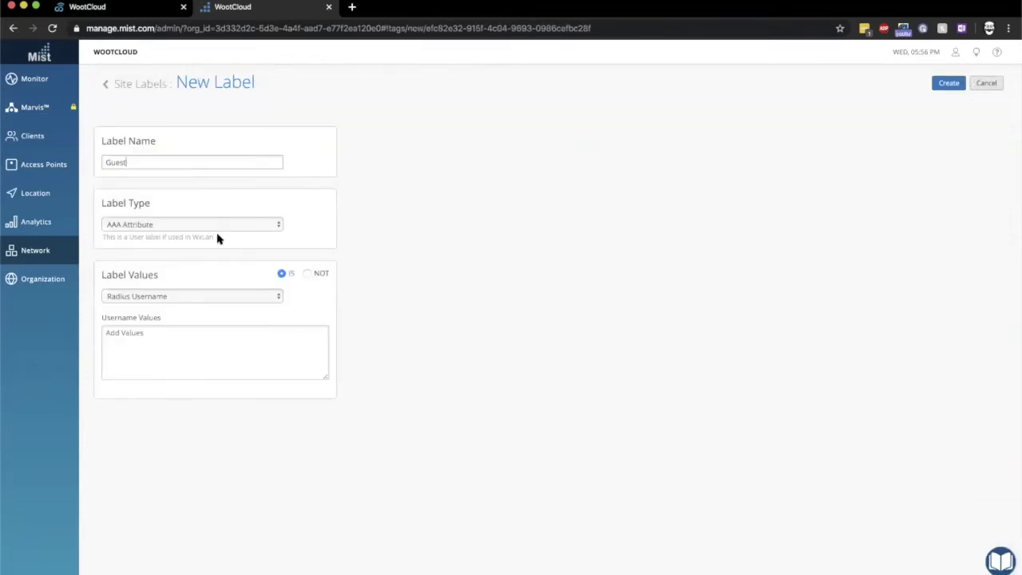
pyautogui.click(213, 226)
pyautogui.click(175, 288)
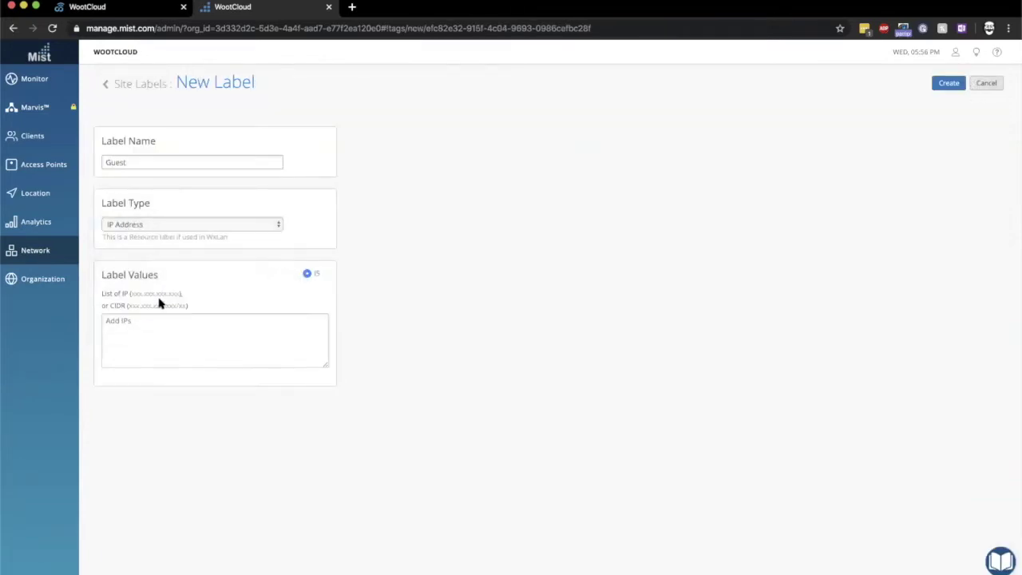
pyautogui.click(145, 325)
pyautogui.write('192.168')
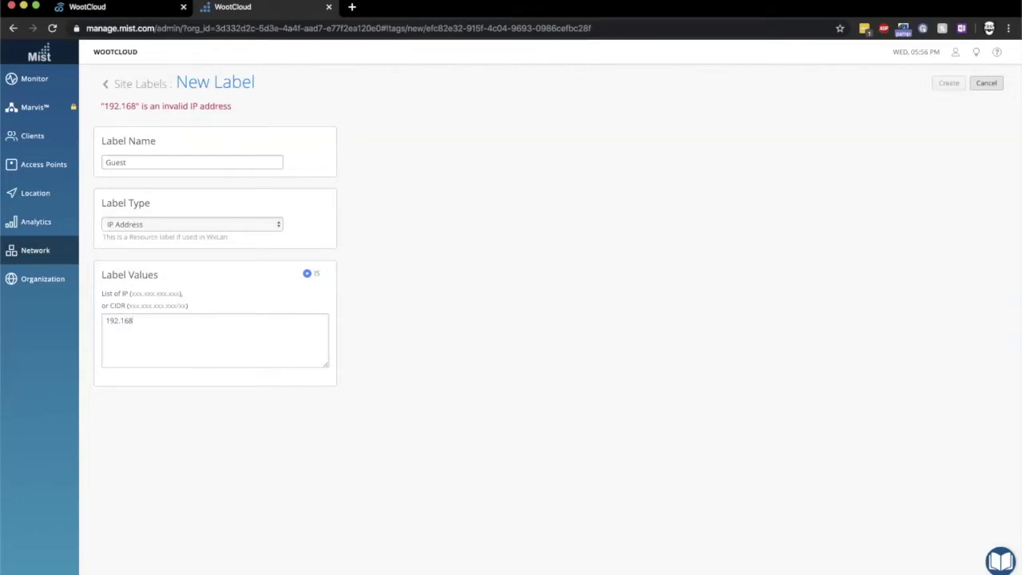
pyautogui.write('.25.0/2')
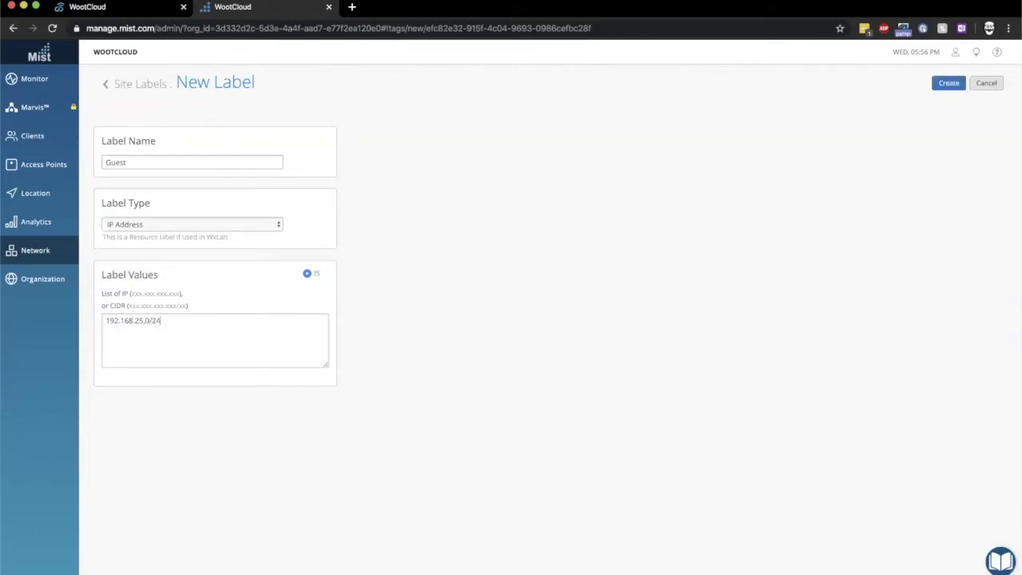
pyautogui.write('4')
pyautogui.click(948, 83)
# Create the Intranet IP Address label for 10.100.10.0/24
pyautogui.click(981, 84)
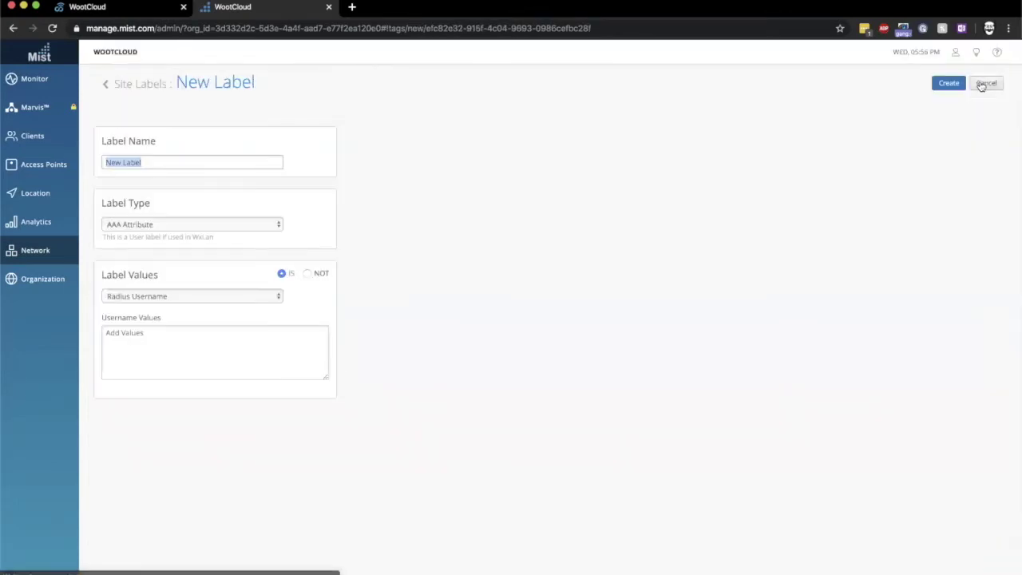
pyautogui.press('BackSpace')
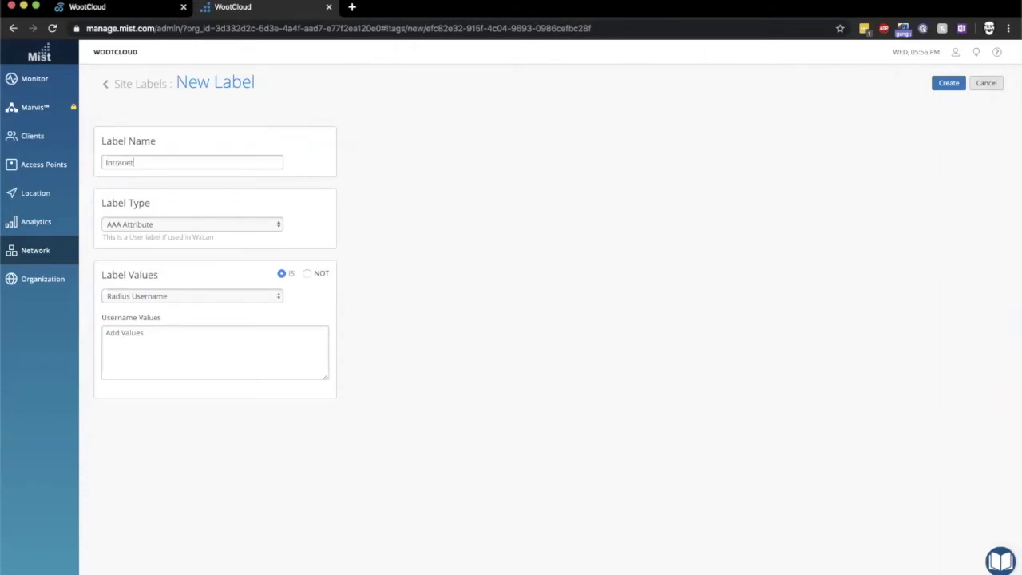
pyautogui.click(237, 226)
pyautogui.click(207, 287)
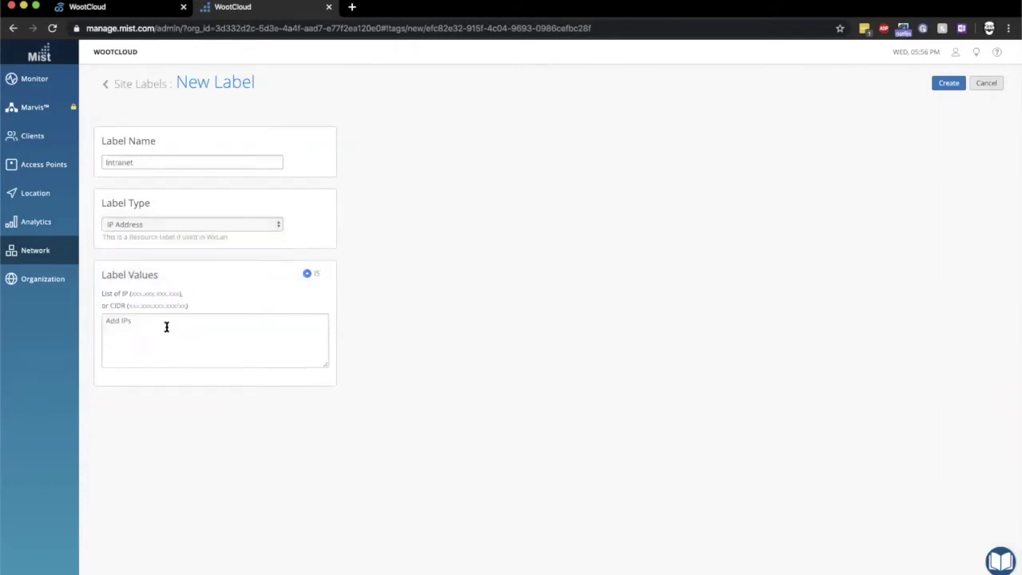
pyautogui.write('10.100.')
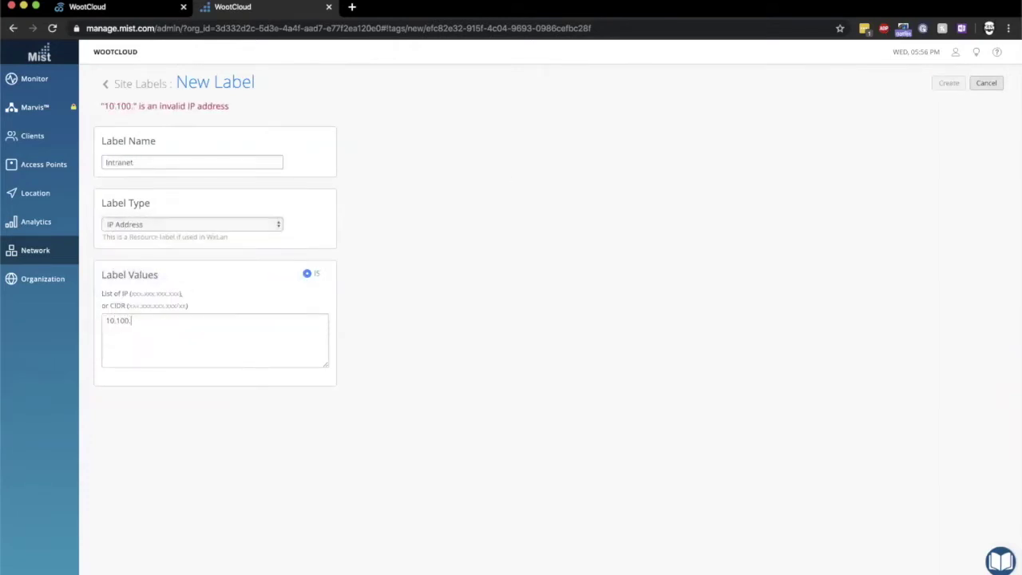
pyautogui.write('10.0/24')
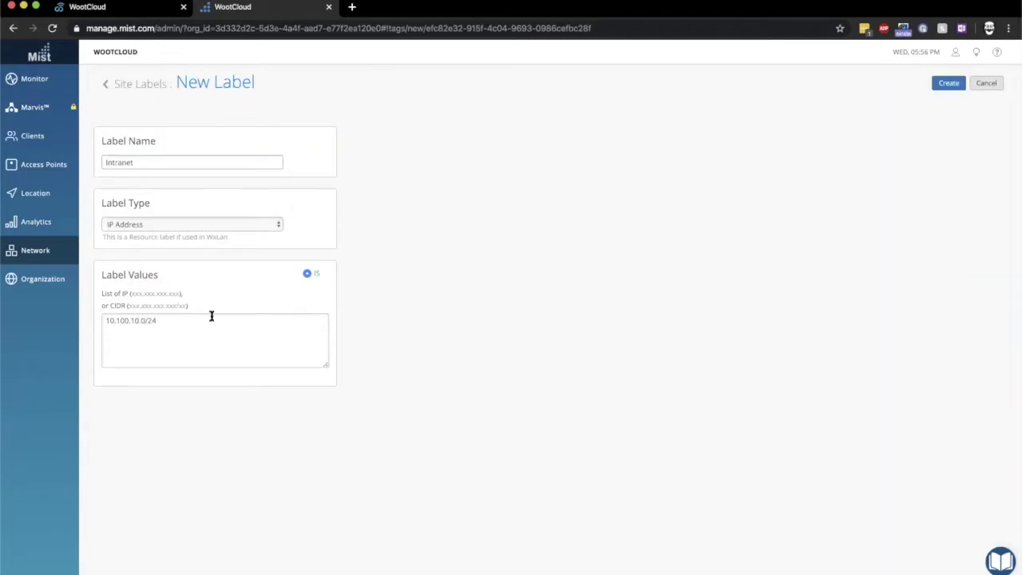
pyautogui.click(950, 83)
# Create the Corporate IP Address label for 10.10.1.0/24
pyautogui.click(985, 82)
pyautogui.write('Corporate')
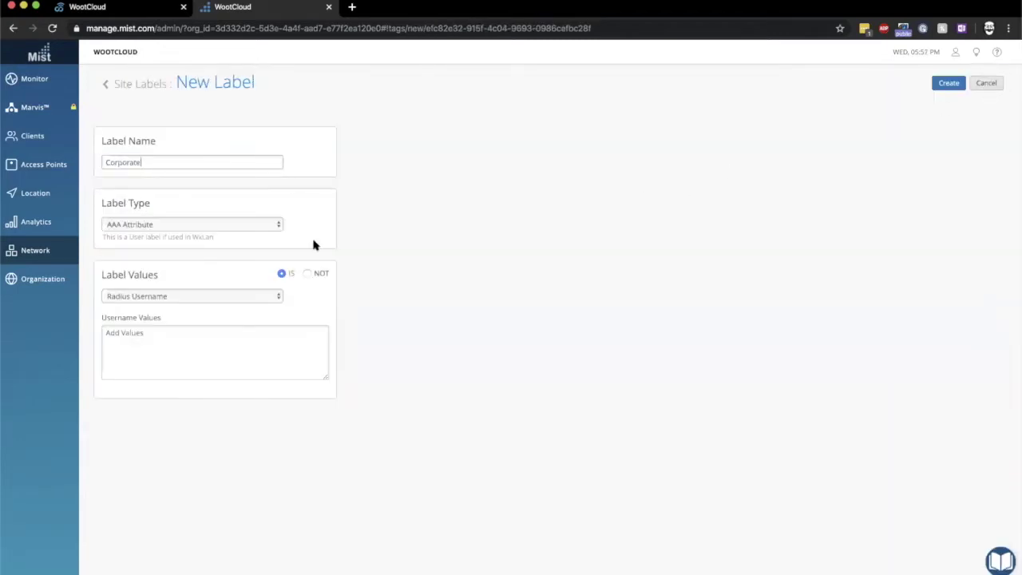
pyautogui.click(238, 225)
pyautogui.click(200, 283)
pyautogui.click(174, 326)
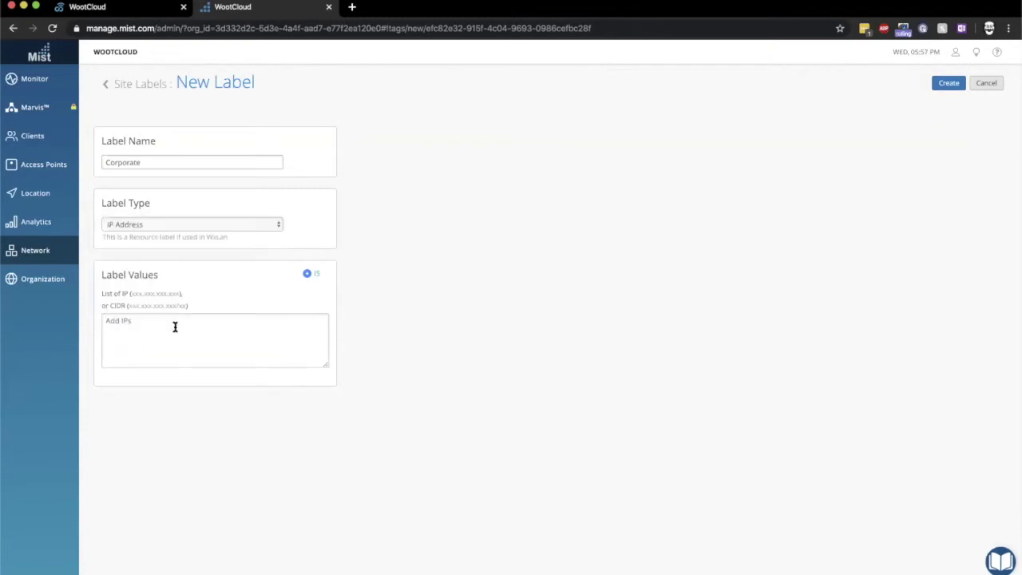
pyautogui.write('10.10.1.0')
pyautogui.click(949, 84)
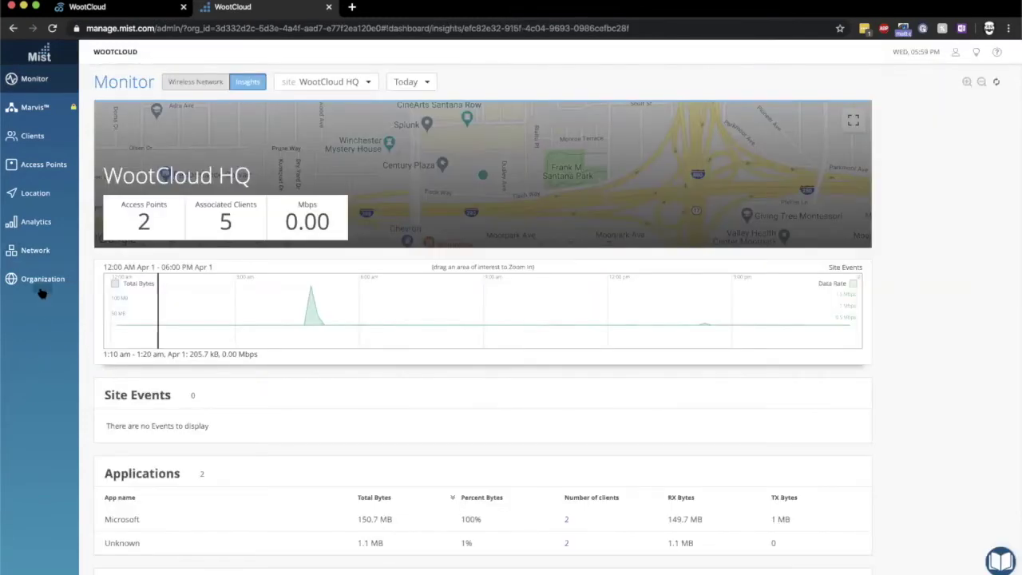
# Set the default last rule of the access policy to Block
pyautogui.moveTo(36, 251)
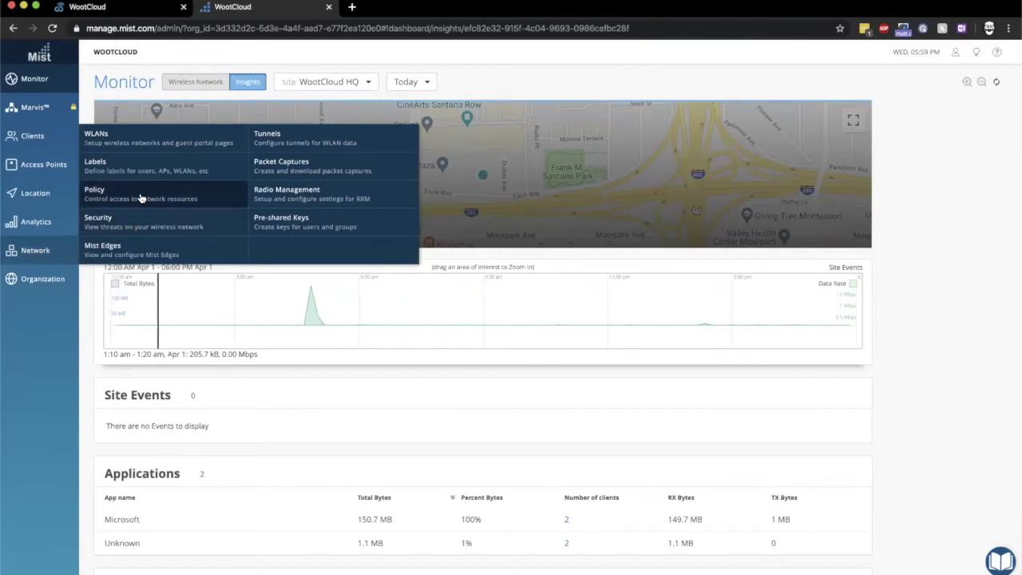
pyautogui.click(140, 195)
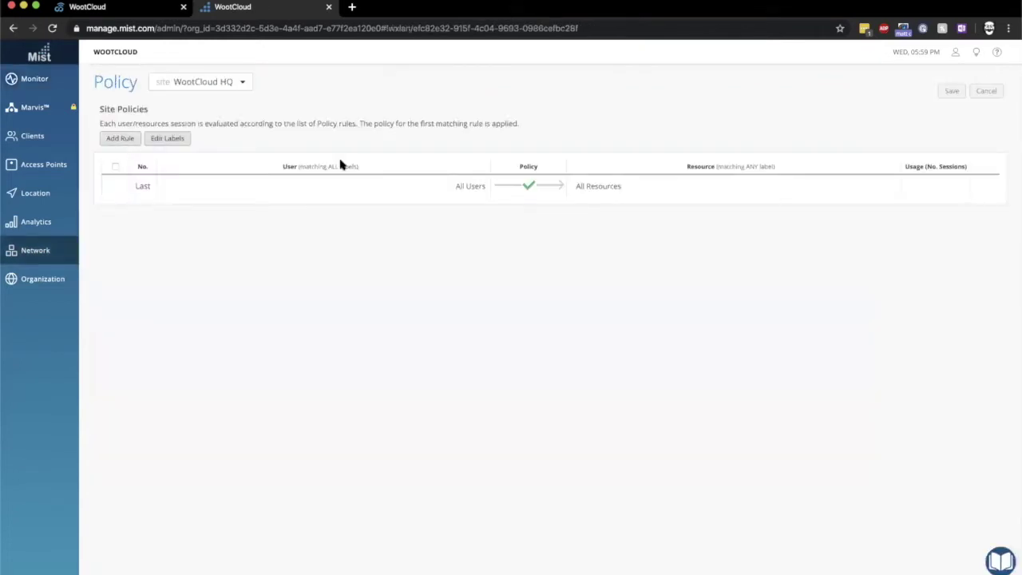
pyautogui.click(546, 190)
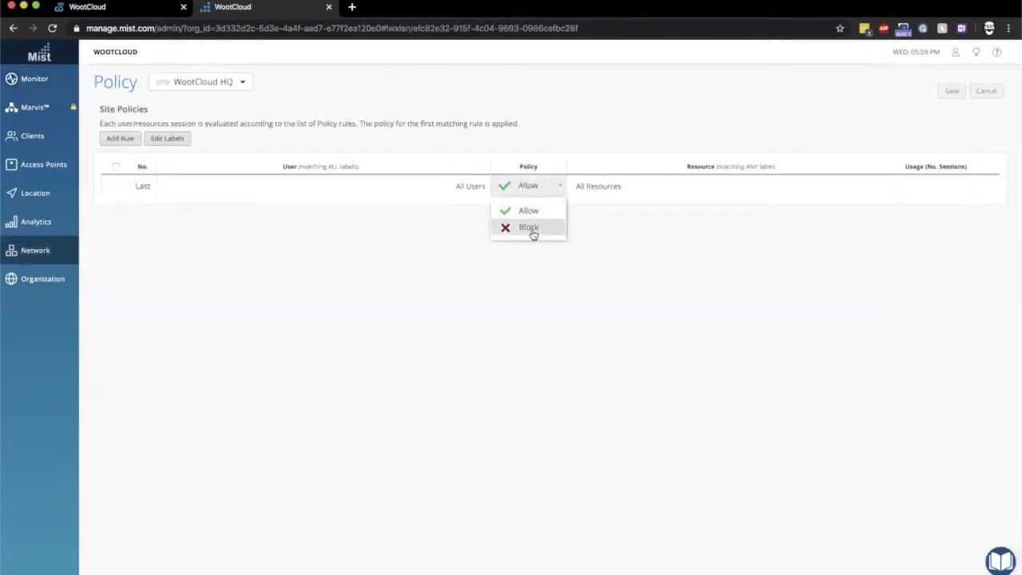
pyautogui.click(529, 229)
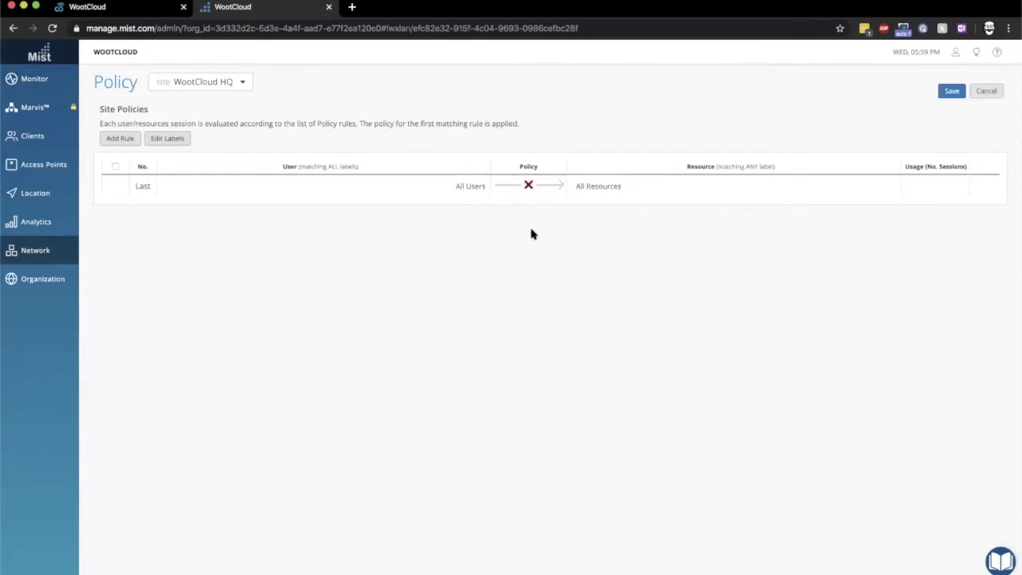
# Add a rule for Corporate-Owned devices with Guest, Intranet and Corporate as resources
pyautogui.click(120, 140)
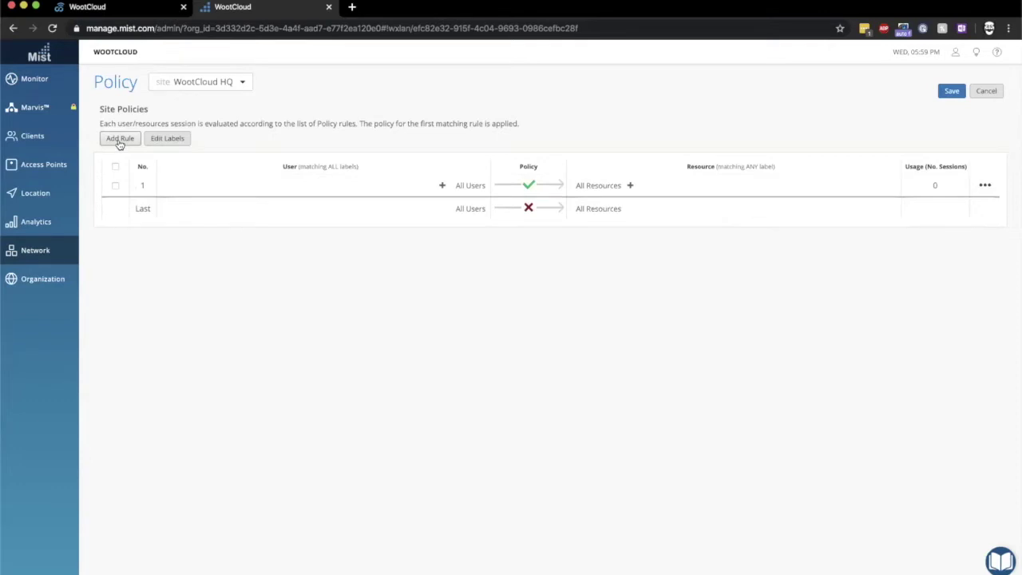
pyautogui.click(442, 185)
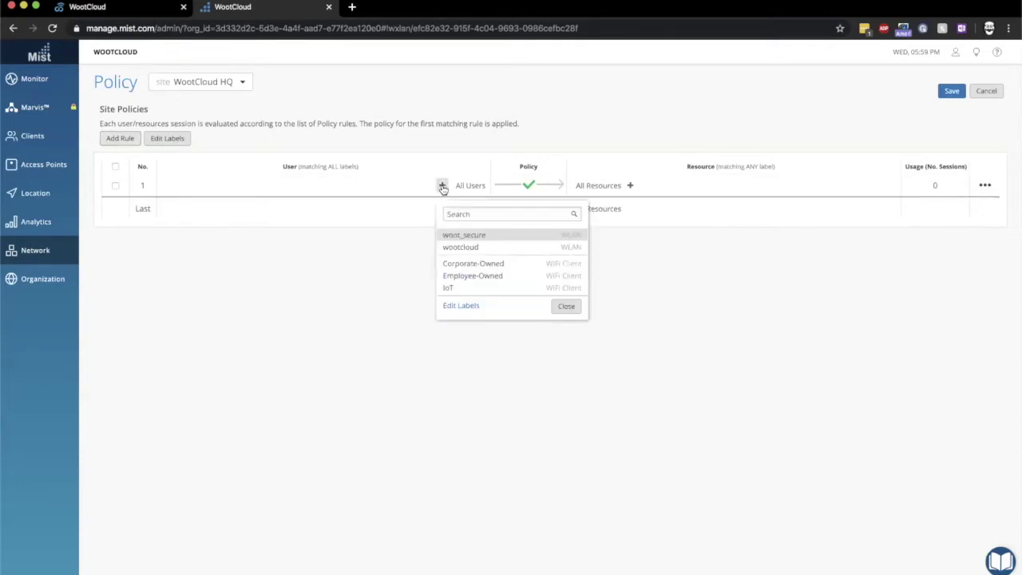
pyautogui.click(469, 265)
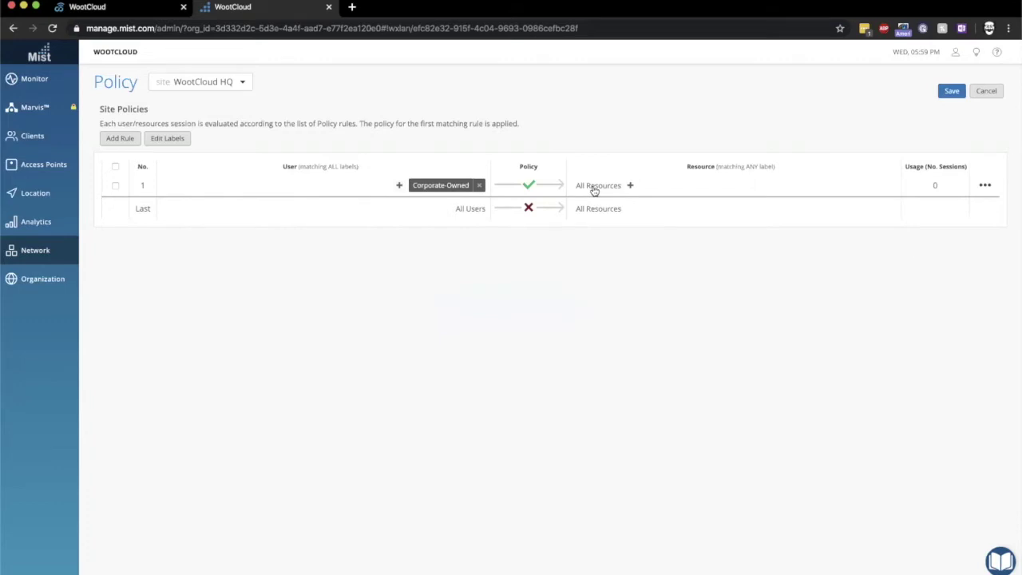
pyautogui.click(630, 186)
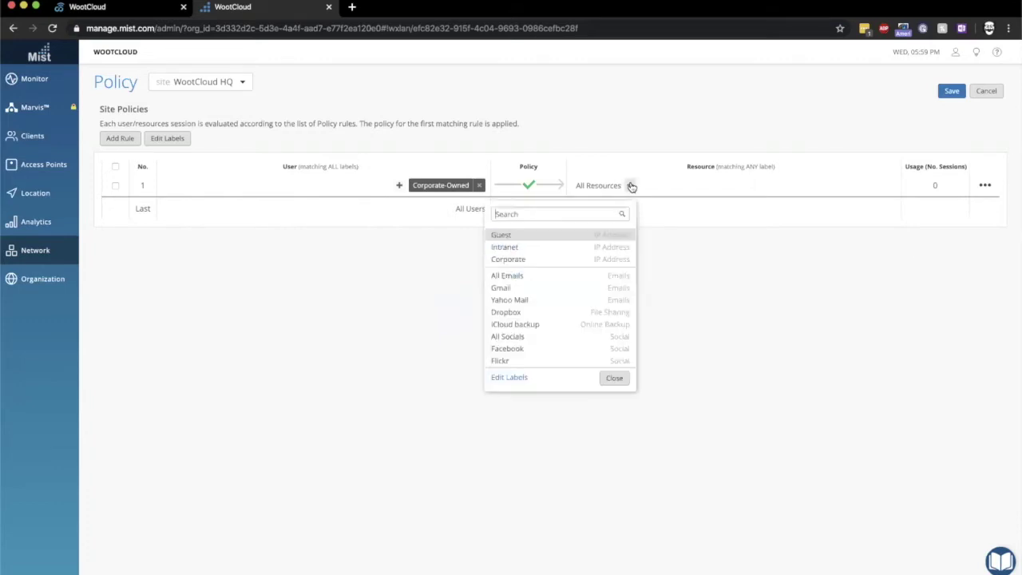
pyautogui.click(594, 237)
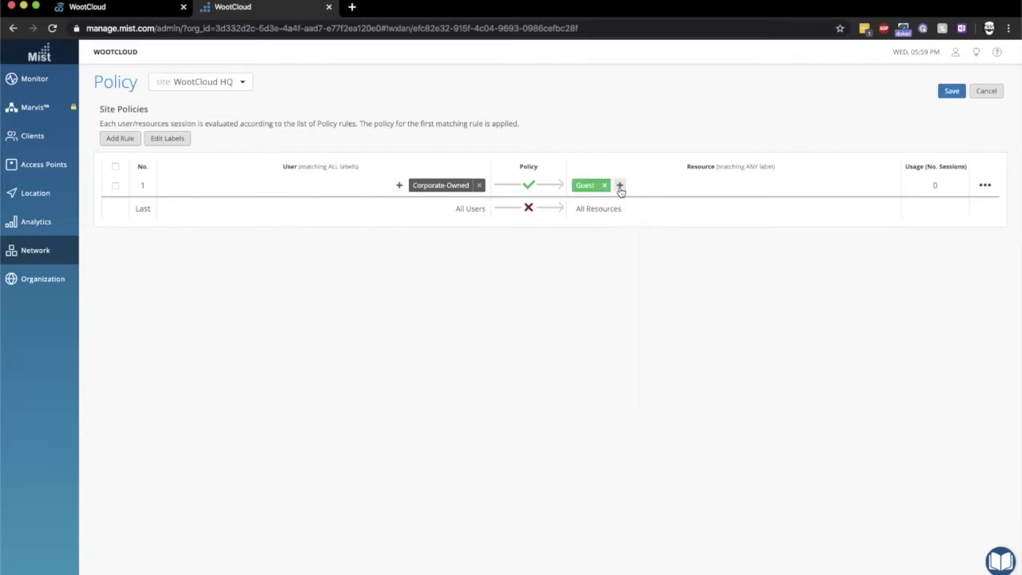
pyautogui.click(620, 186)
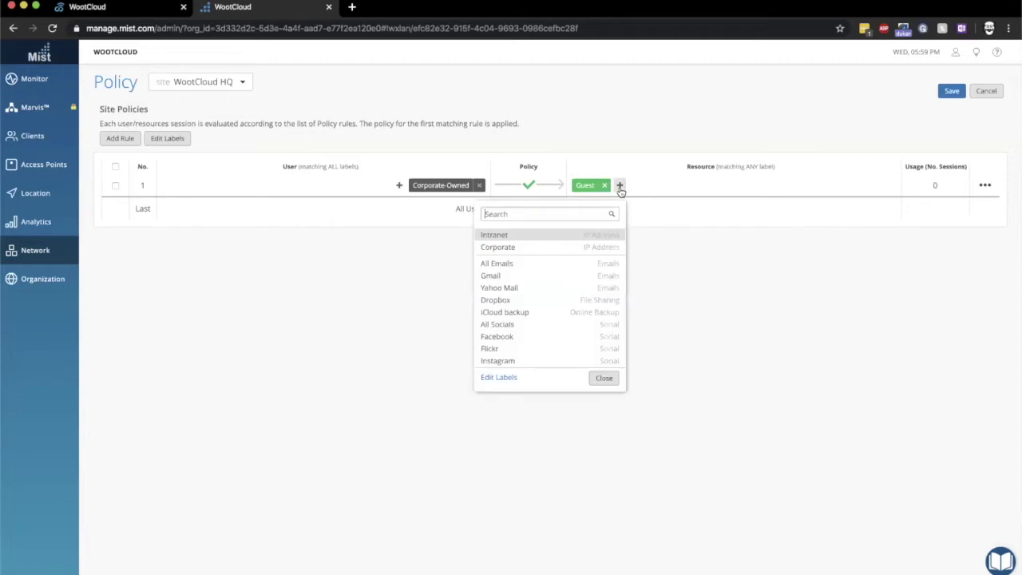
pyautogui.click(599, 240)
pyautogui.rightClick(670, 187)
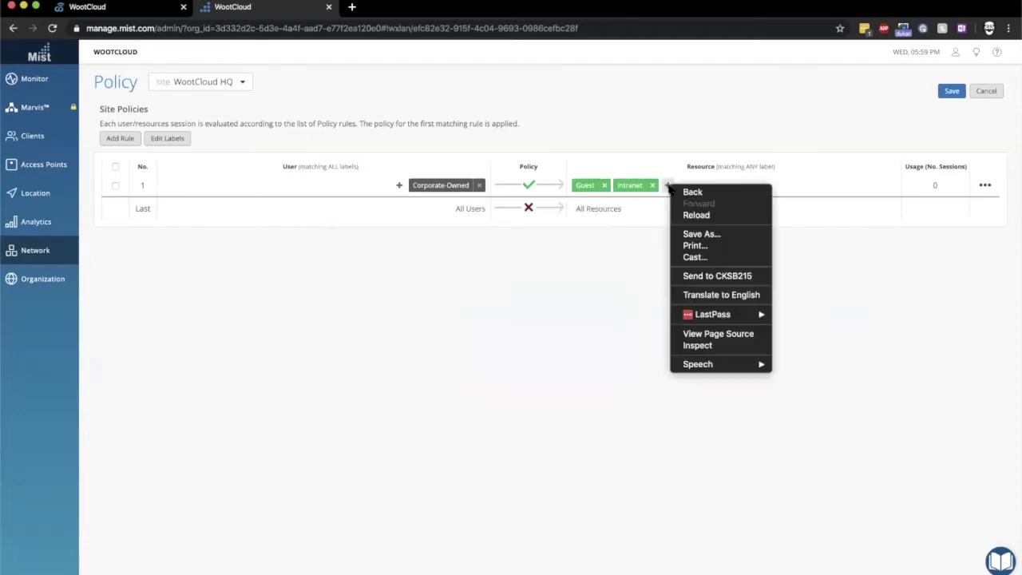
pyautogui.click(665, 190)
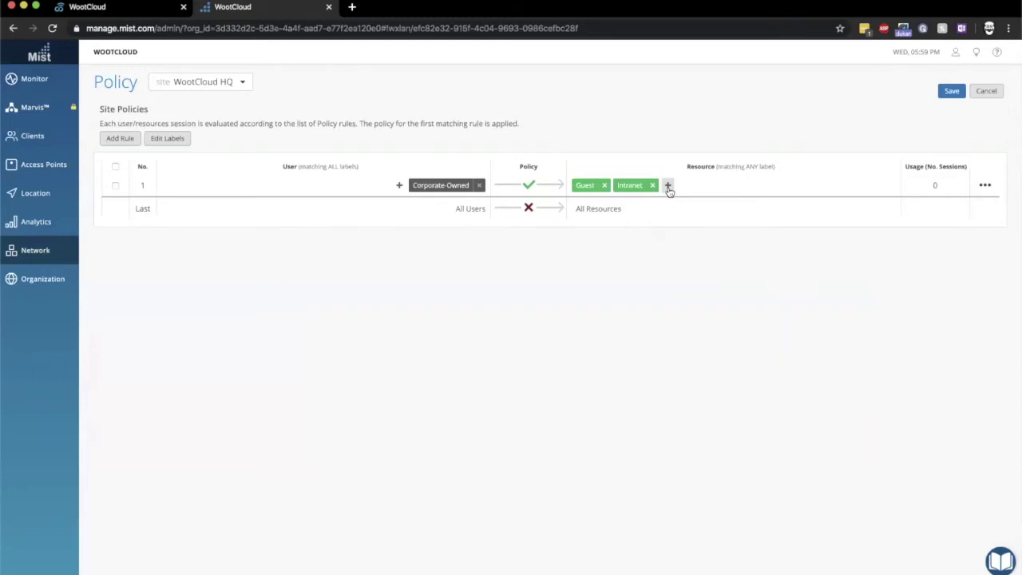
pyautogui.click(668, 187)
pyautogui.click(618, 235)
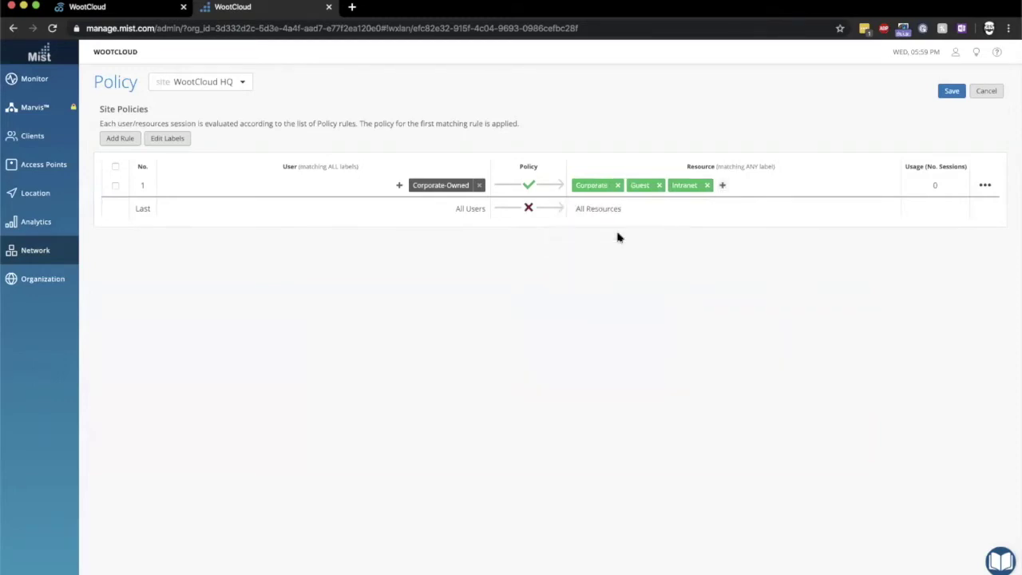
# Deny the Corporate-Owned rule access to Guest and add a new blank rule
pyautogui.click(639, 189)
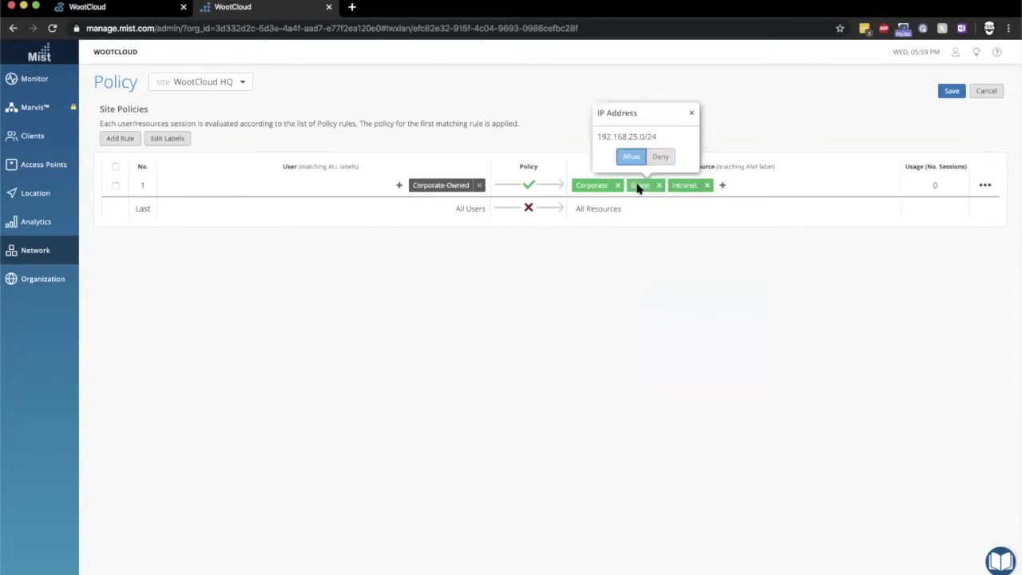
pyautogui.click(663, 159)
pyautogui.click(615, 288)
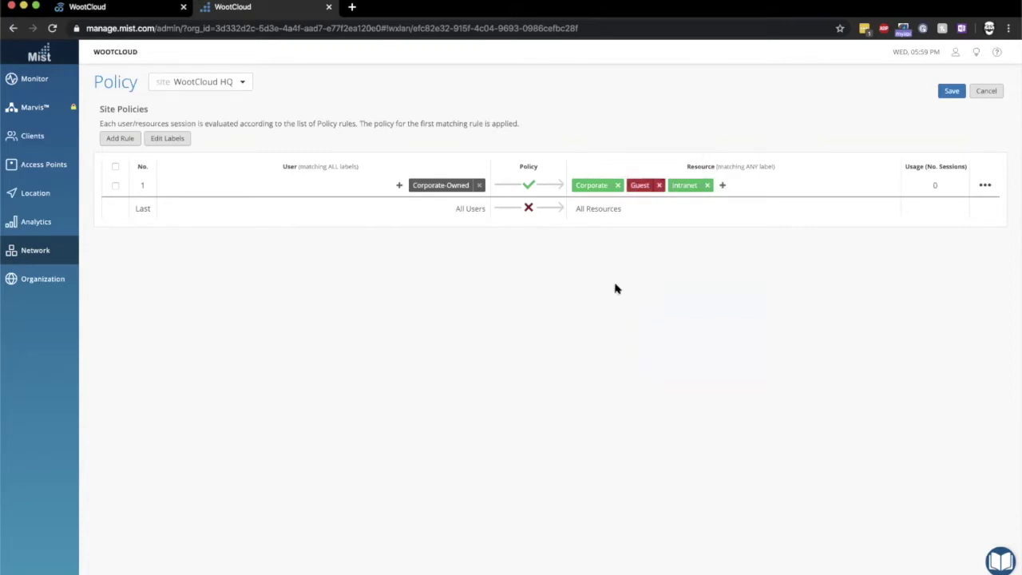
pyautogui.click(120, 140)
# Apply the new rule to IoT devices with Corporate, Guest and Intranet as resources
pyautogui.rightClick(441, 185)
pyautogui.click(442, 186)
pyautogui.click(442, 185)
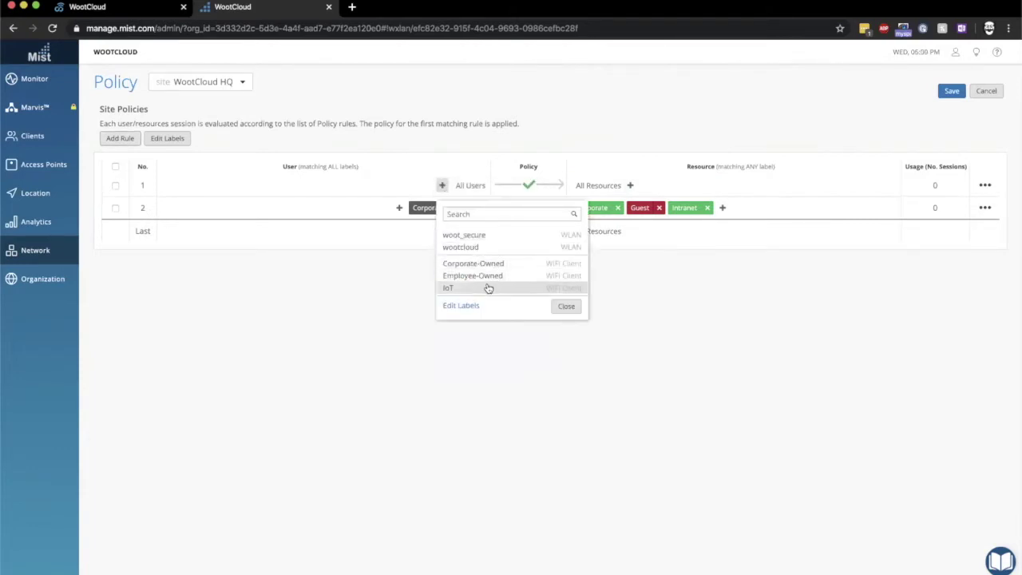
pyautogui.click(485, 288)
pyautogui.click(631, 186)
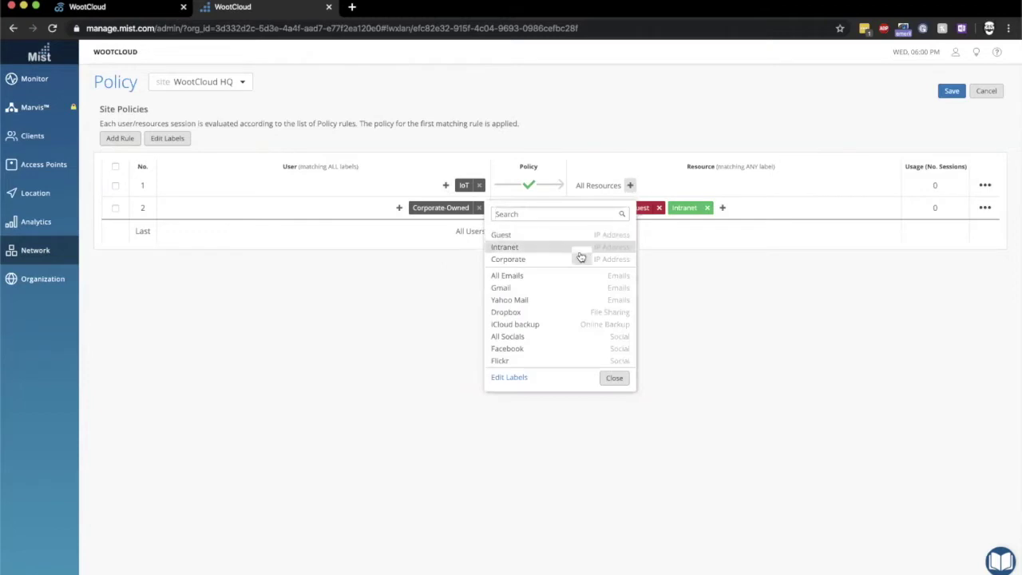
pyautogui.click(581, 259)
pyautogui.click(633, 187)
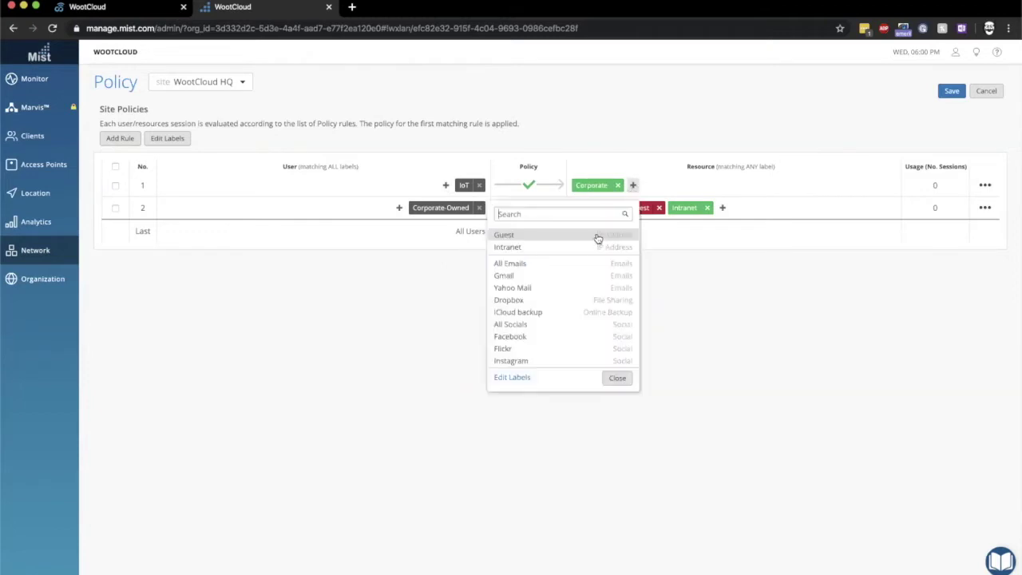
pyautogui.click(598, 236)
pyautogui.click(674, 186)
pyautogui.click(644, 238)
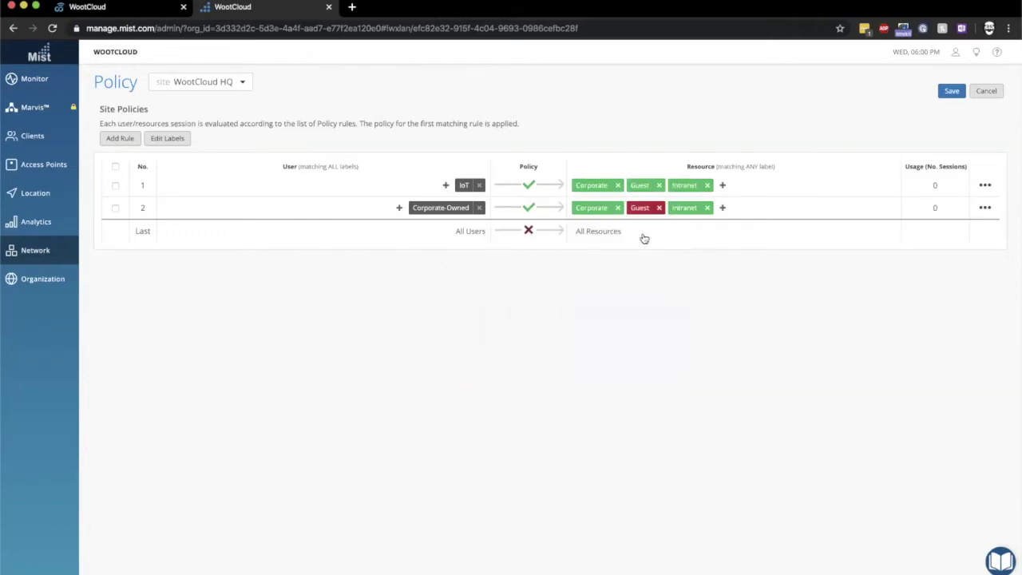
# Deny IoT devices access to Corporate and Guest, then add another blank rule
pyautogui.click(591, 186)
pyautogui.click(614, 156)
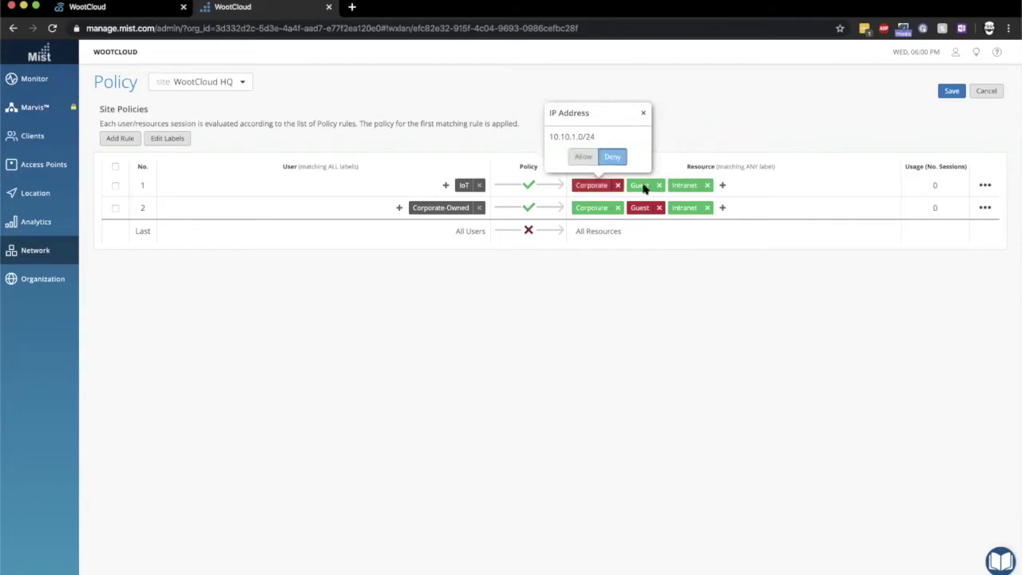
pyautogui.click(641, 186)
pyautogui.click(640, 186)
pyautogui.click(661, 157)
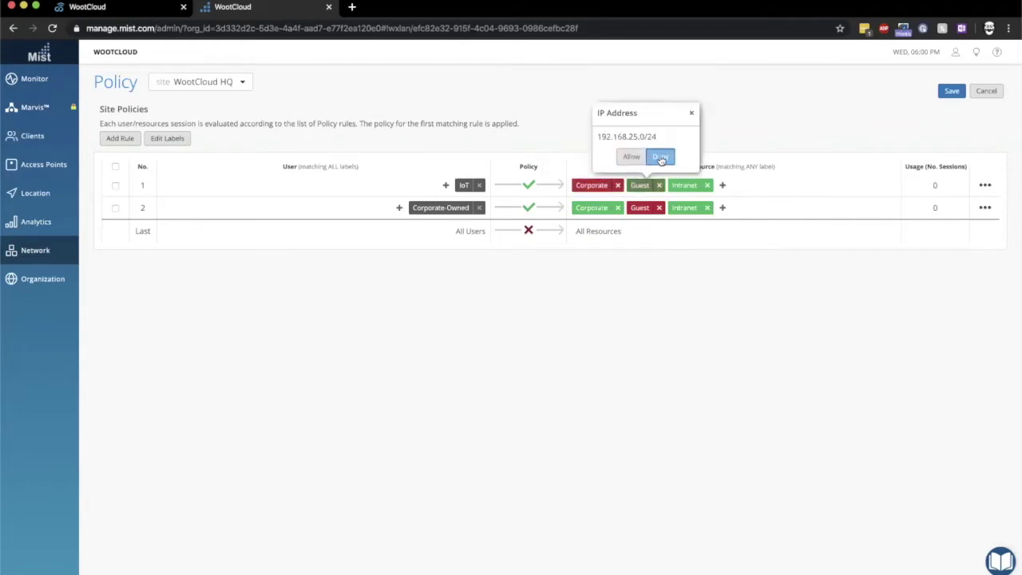
pyautogui.click(628, 320)
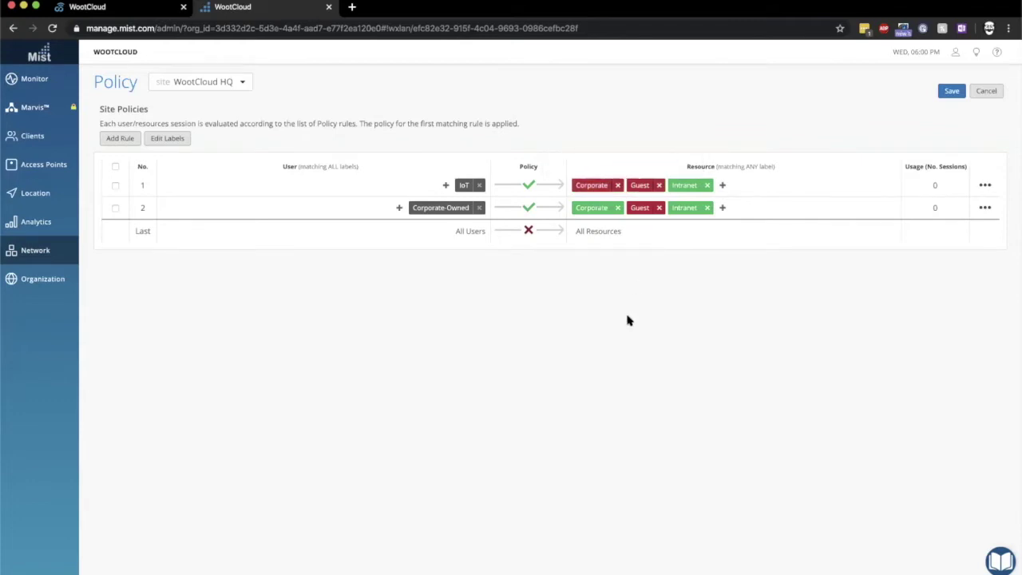
pyautogui.click(117, 143)
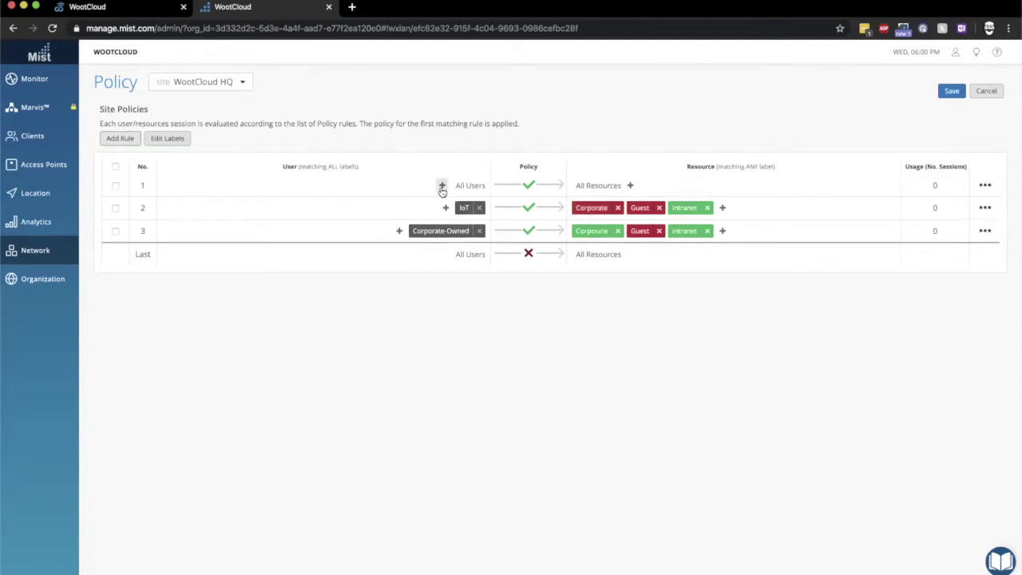
# Apply the newest rule to Employee-Owned devices with Corporate, Guest and Intranet as resources
pyautogui.click(442, 186)
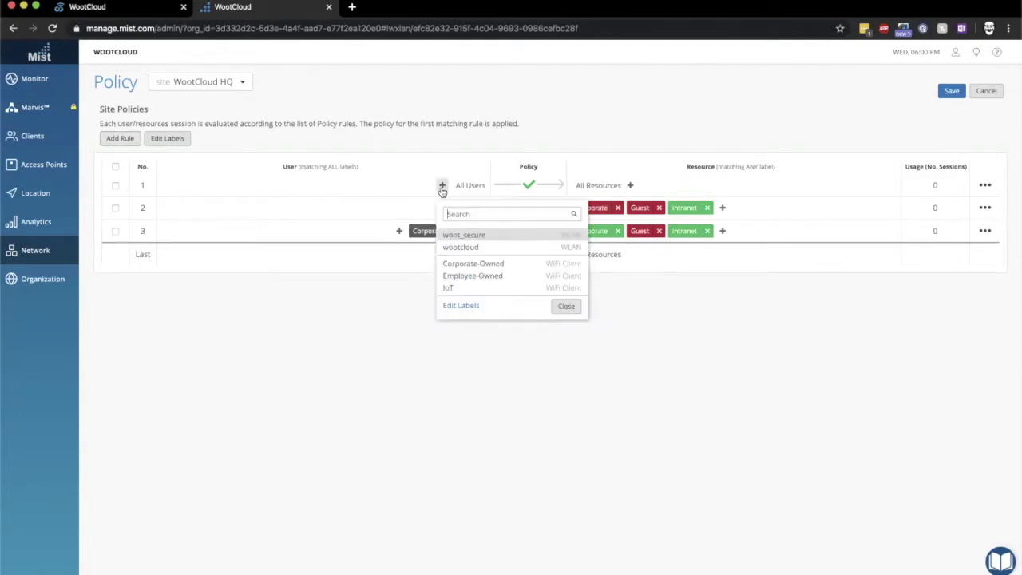
pyautogui.click(475, 277)
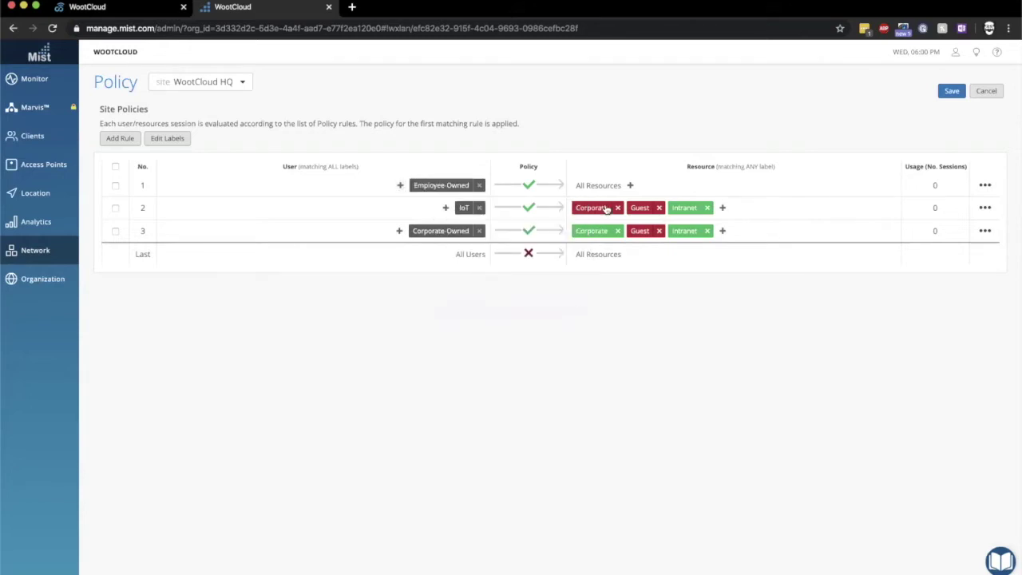
pyautogui.click(631, 186)
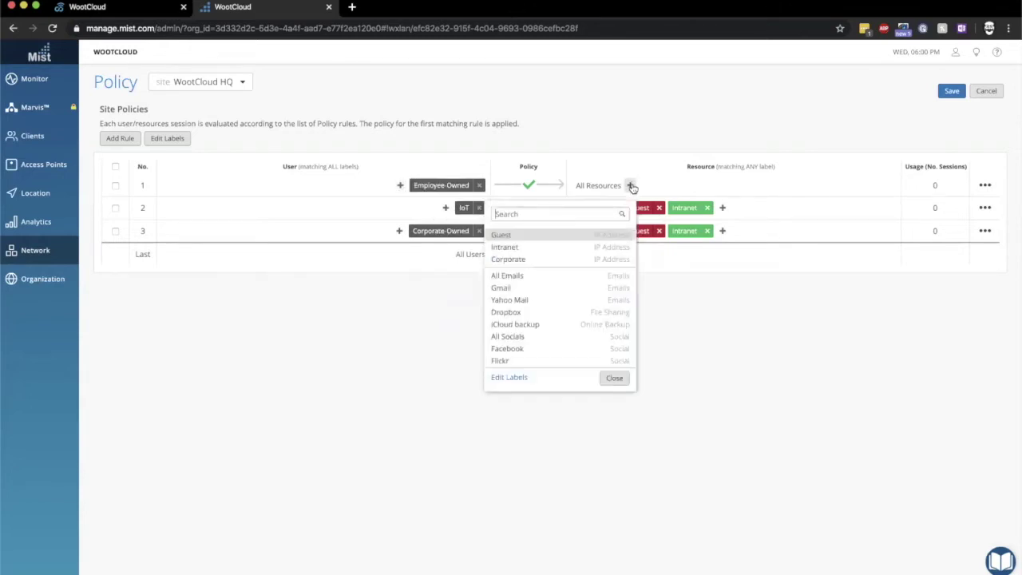
pyautogui.click(563, 261)
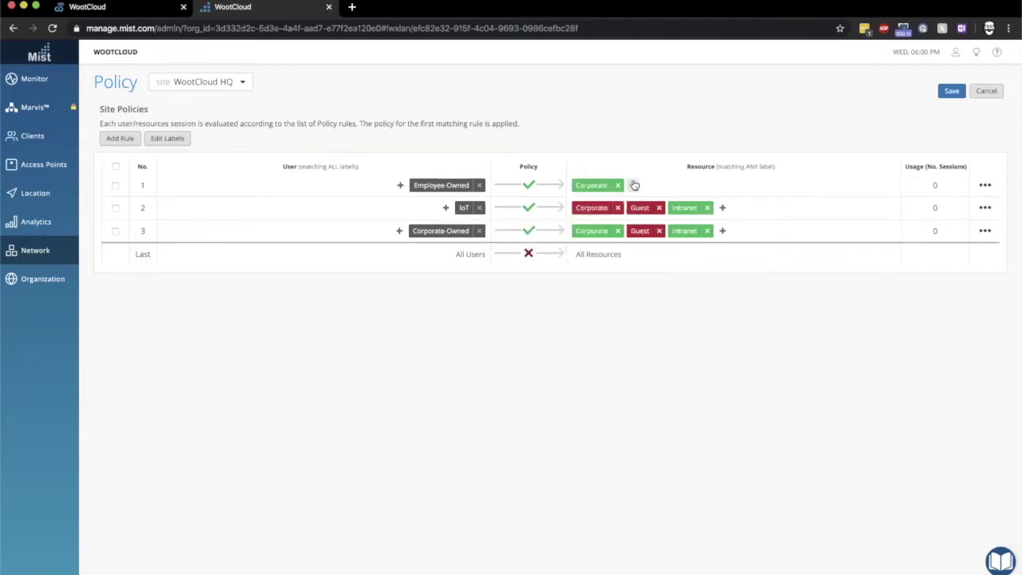
pyautogui.click(633, 187)
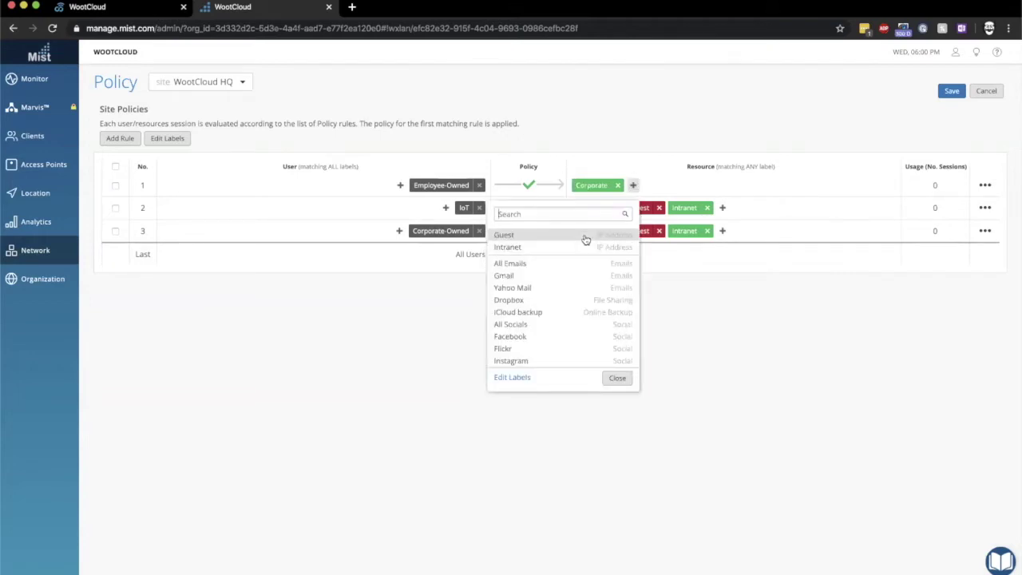
pyautogui.click(585, 238)
pyautogui.click(675, 186)
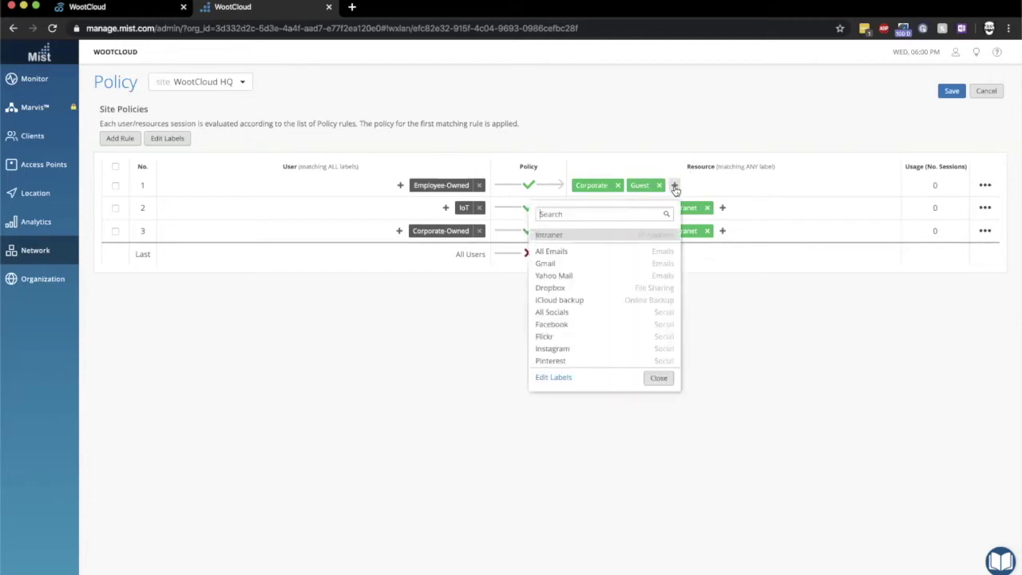
pyautogui.click(630, 238)
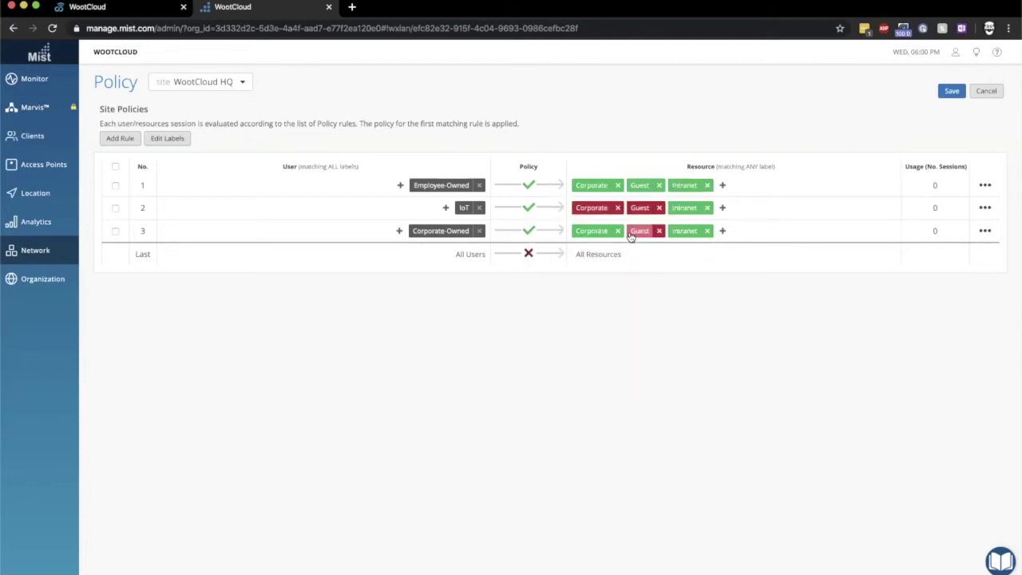
# Deny Employee-Owned devices access to Corporate and Intranet
pyautogui.moveTo(597, 190)
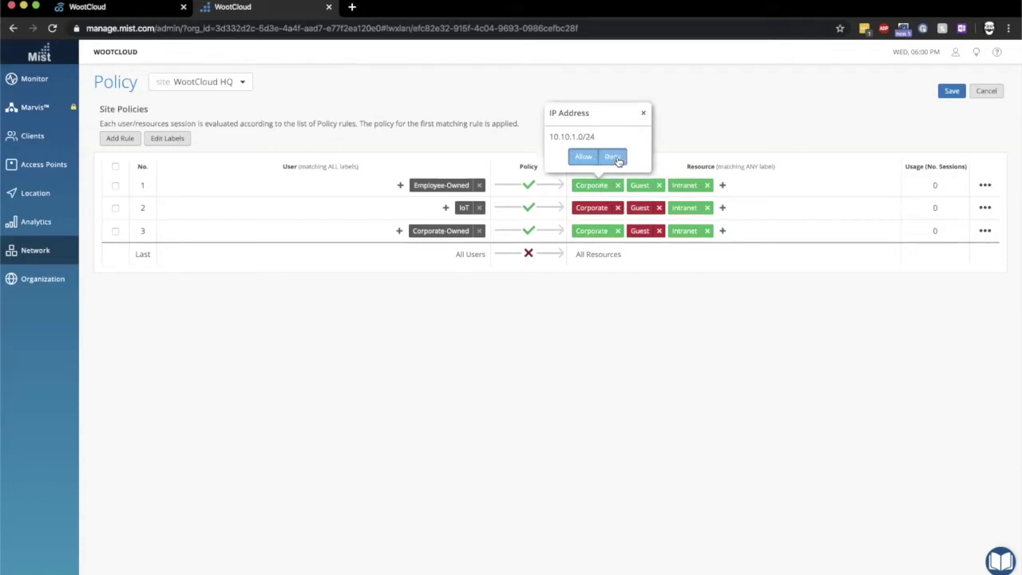
pyautogui.click(613, 157)
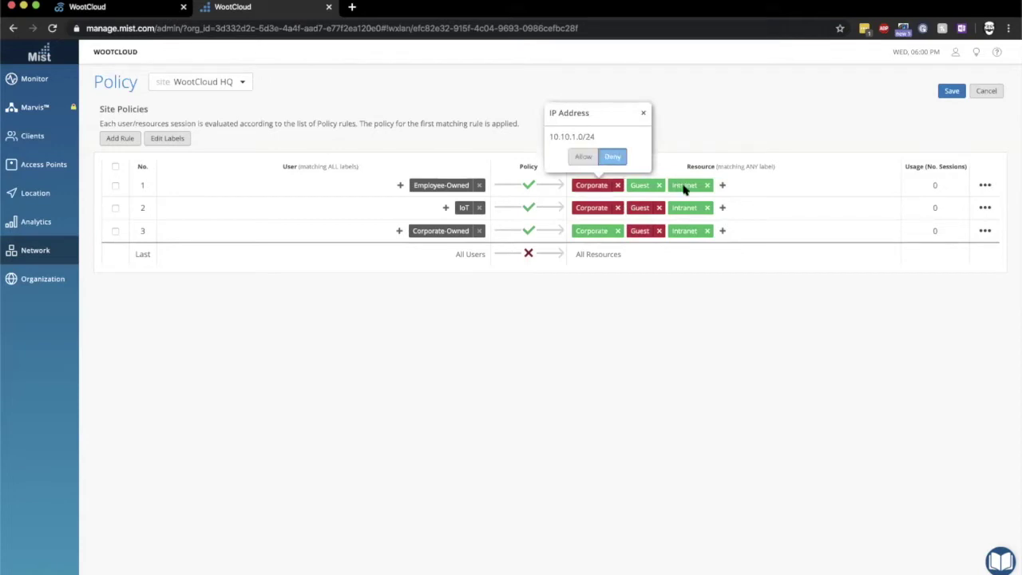
pyautogui.moveTo(683, 188)
pyautogui.click(705, 158)
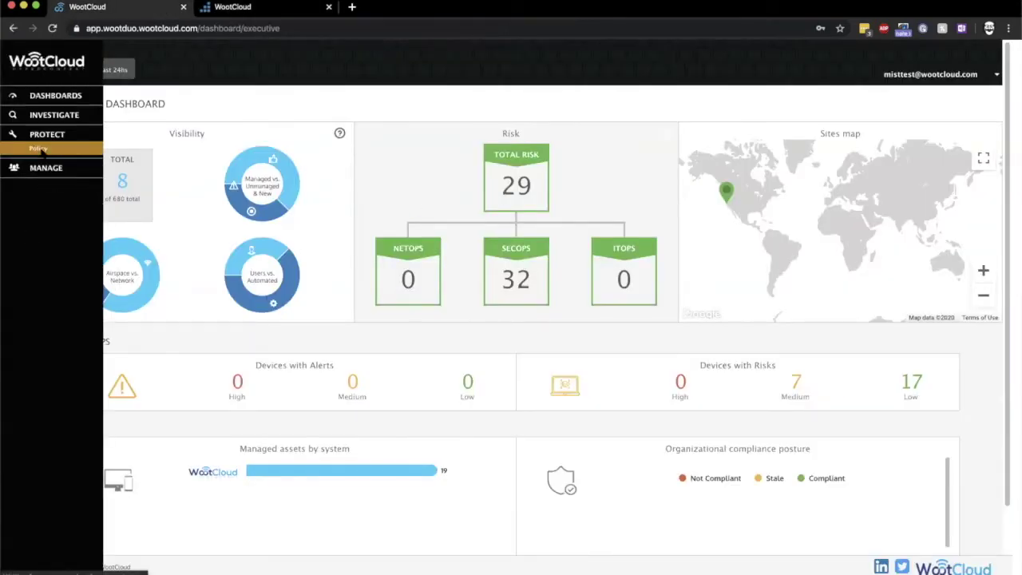
# Create a new Context policy named 'Auto Segment Corporate Devices'
pyautogui.click(42, 150)
pyautogui.click(128, 147)
pyautogui.click(204, 210)
pyautogui.write('Auto Segment Corporate Devices')
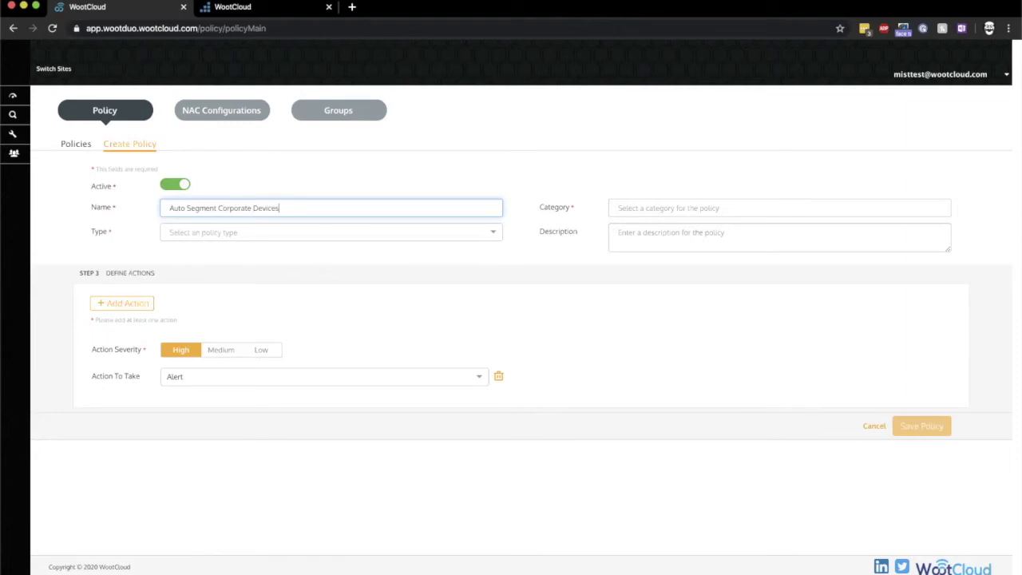
pyautogui.press('Tab')
pyautogui.click(206, 231)
pyautogui.click(210, 248)
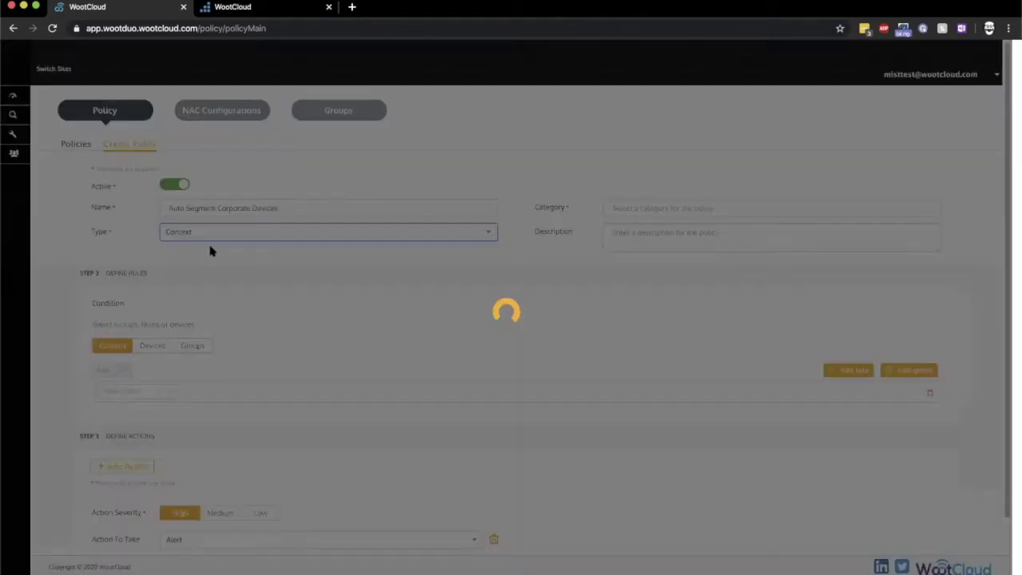
# Set the policy category to Corporate device and begin describing it as placing corporate devices properly
pyautogui.click(644, 210)
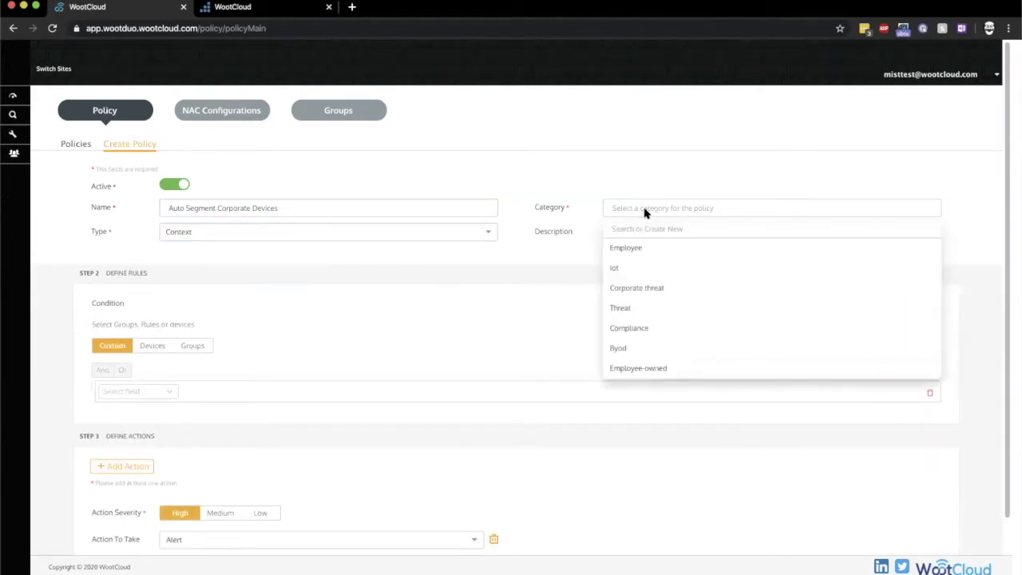
pyautogui.click(644, 229)
pyautogui.write('Corporate Device')
pyautogui.press('Return')
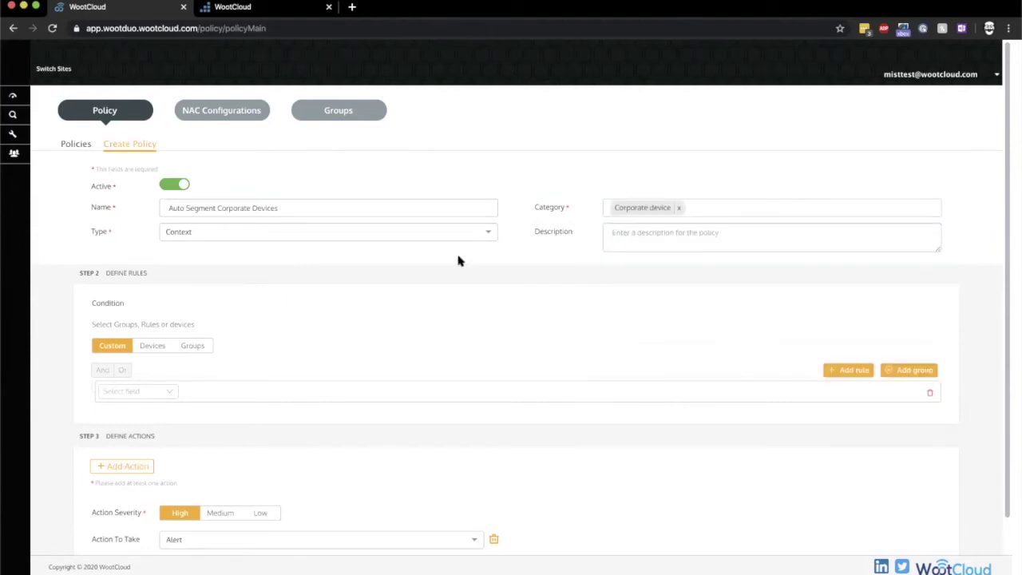
pyautogui.click(658, 239)
pyautogui.write('Plac')
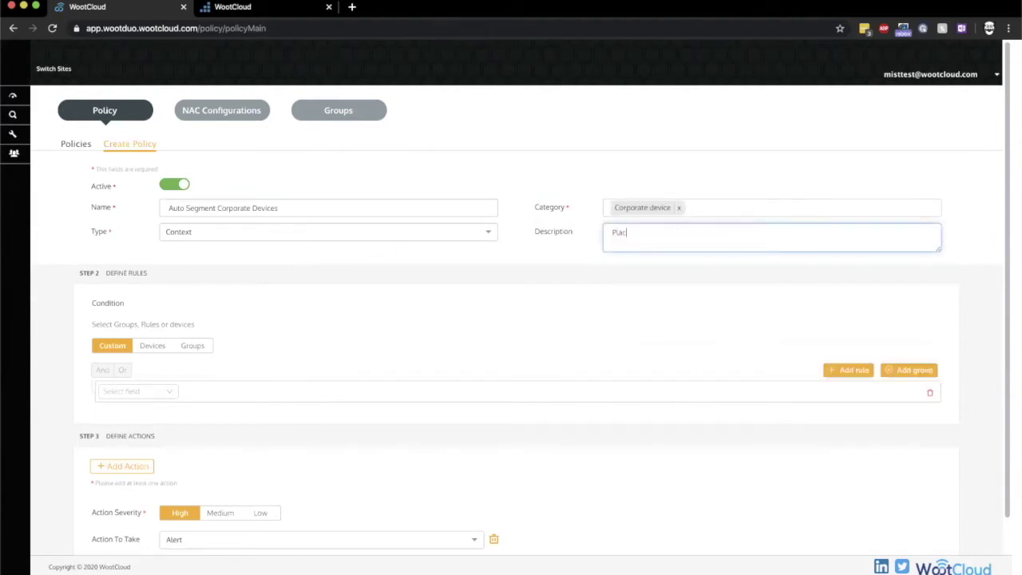
pyautogui.write('es Corporated')
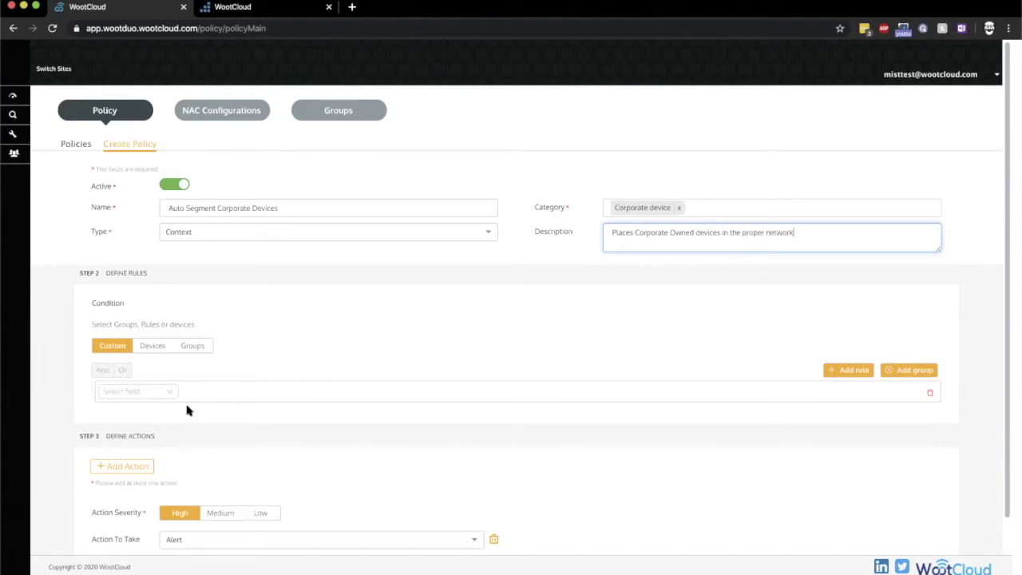
# Set the first rule condition to control Equals User
pyautogui.click(143, 392)
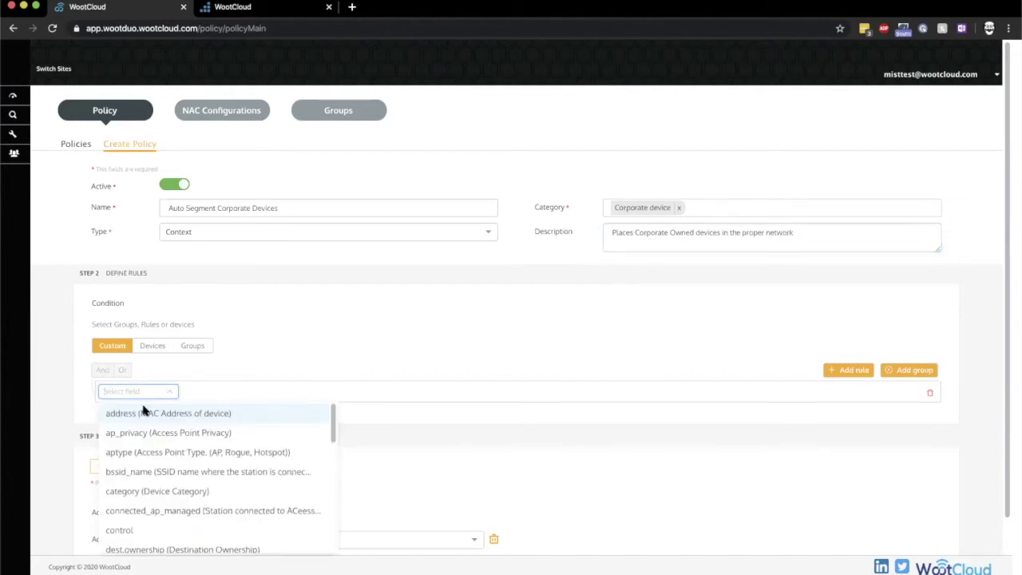
pyautogui.click(128, 530)
pyautogui.click(226, 392)
pyautogui.click(216, 417)
pyautogui.click(249, 392)
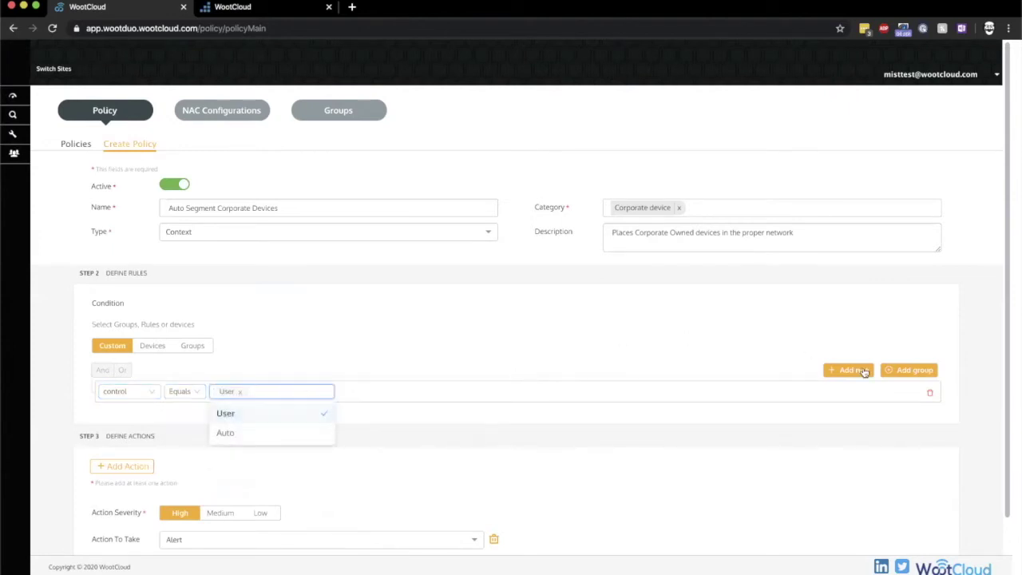
# Add a second condition: Device Ownership Equals Corporate
pyautogui.click(853, 369)
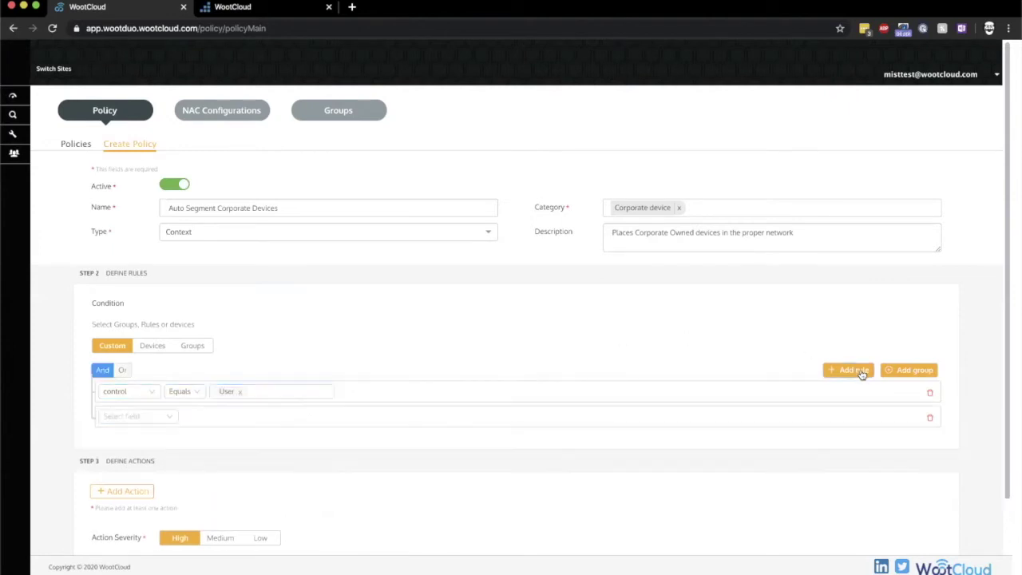
pyautogui.click(125, 421)
pyautogui.write('ownership (Device Ownership')
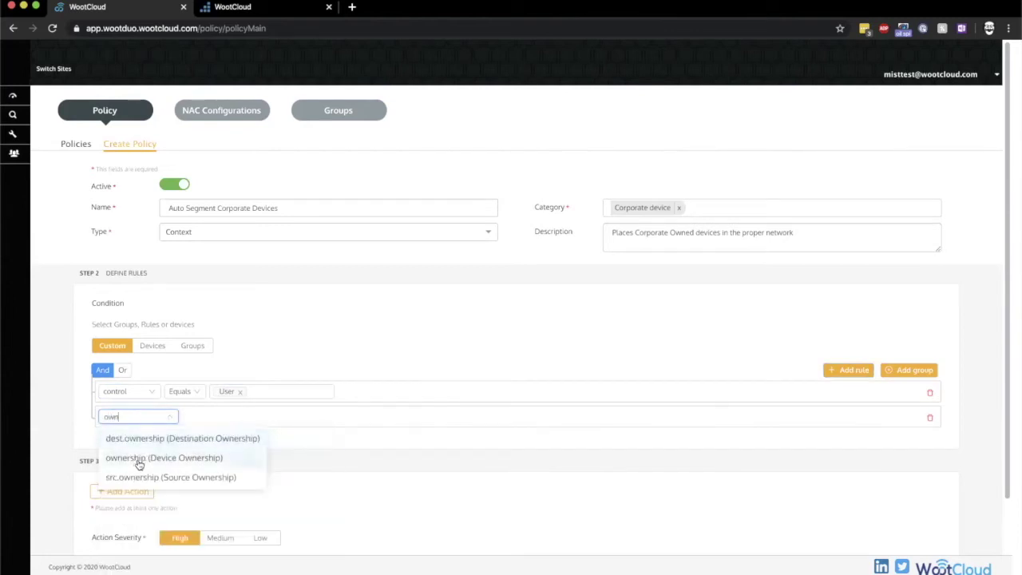
pyautogui.click(135, 460)
pyautogui.click(335, 423)
pyautogui.click(329, 438)
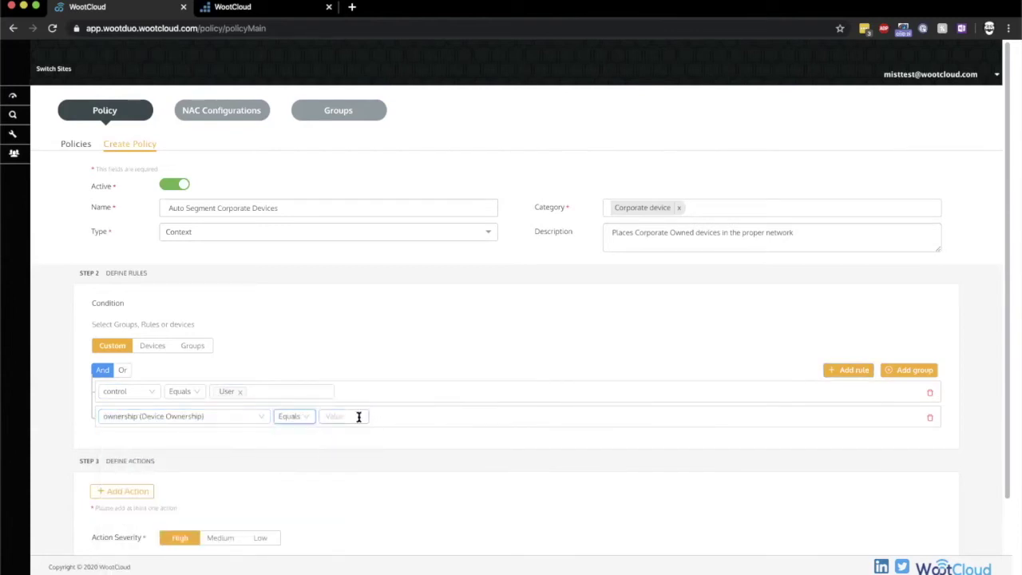
pyautogui.click(358, 417)
pyautogui.click(358, 439)
pyautogui.click(580, 345)
# Add a third condition: managed Equals True
pyautogui.click(859, 373)
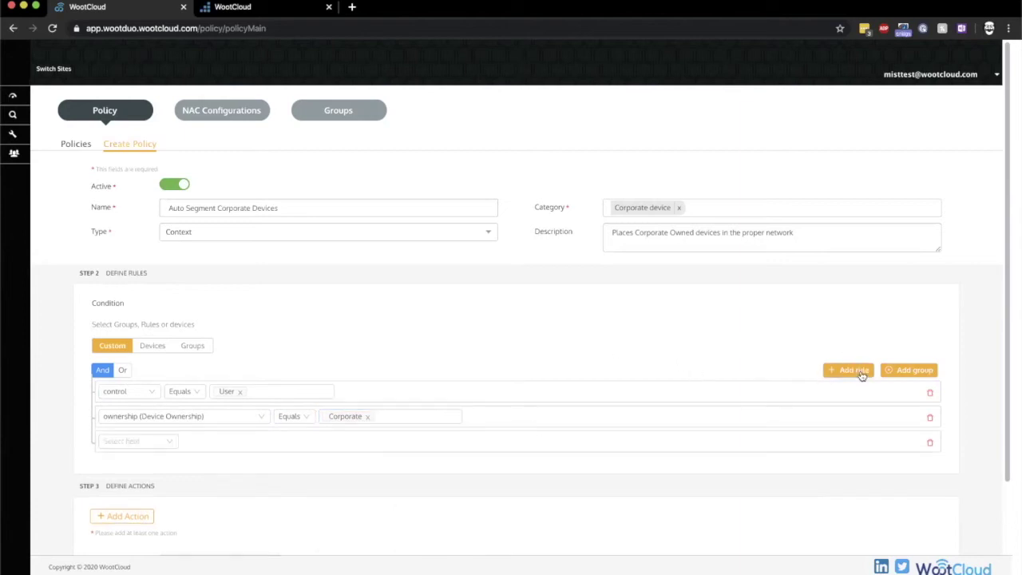
pyautogui.click(130, 442)
pyautogui.write('manag')
pyautogui.click(130, 484)
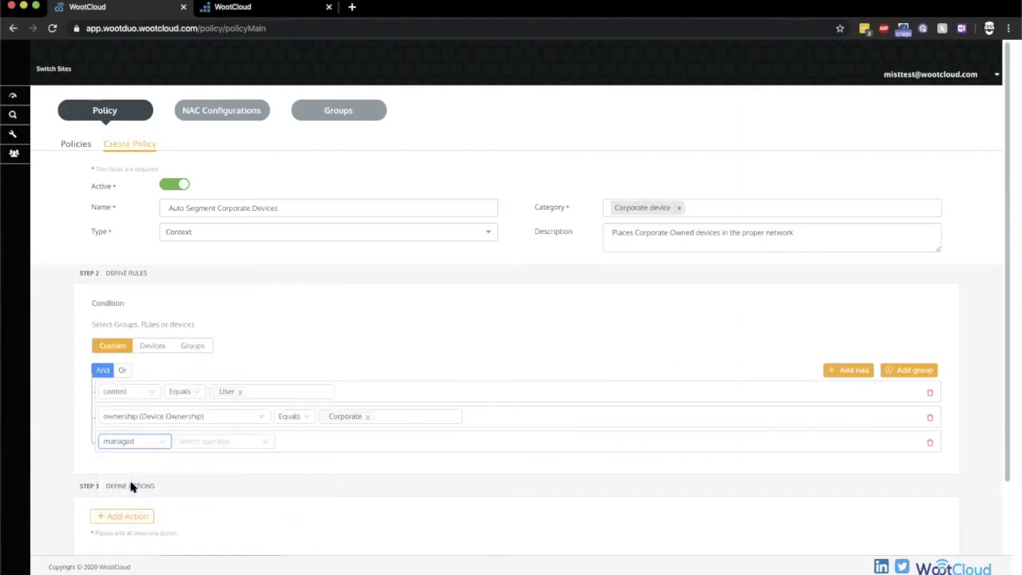
pyautogui.click(222, 445)
pyautogui.click(192, 463)
pyautogui.click(249, 441)
pyautogui.click(249, 465)
# Make the policy take a NAC action through Mist Integration with the Segment action
pyautogui.click(447, 458)
pyautogui.scroll(-2, 447, 461)
pyautogui.scroll(-1, 448, 460)
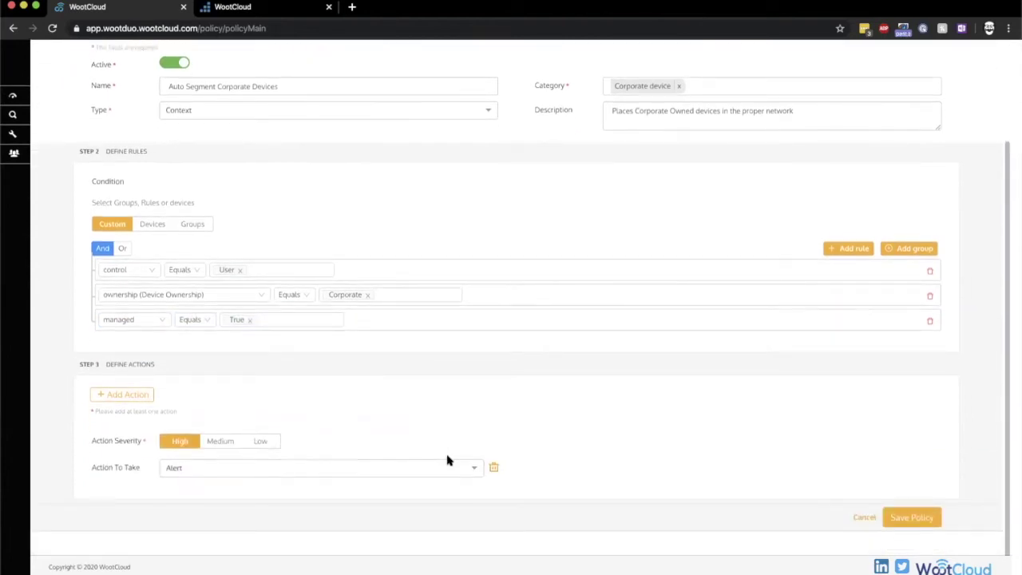
pyautogui.click(389, 470)
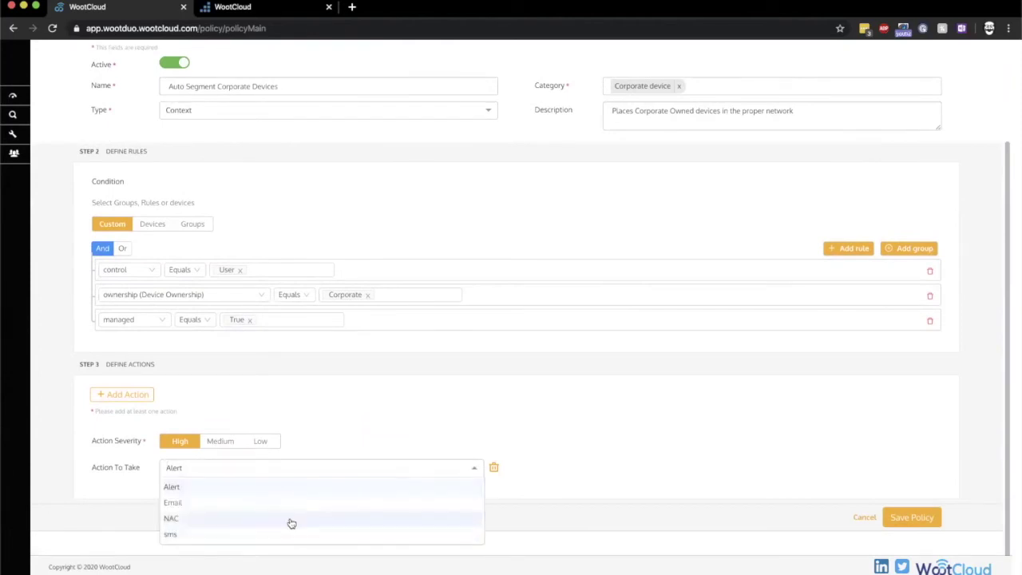
pyautogui.click(290, 519)
pyautogui.click(476, 496)
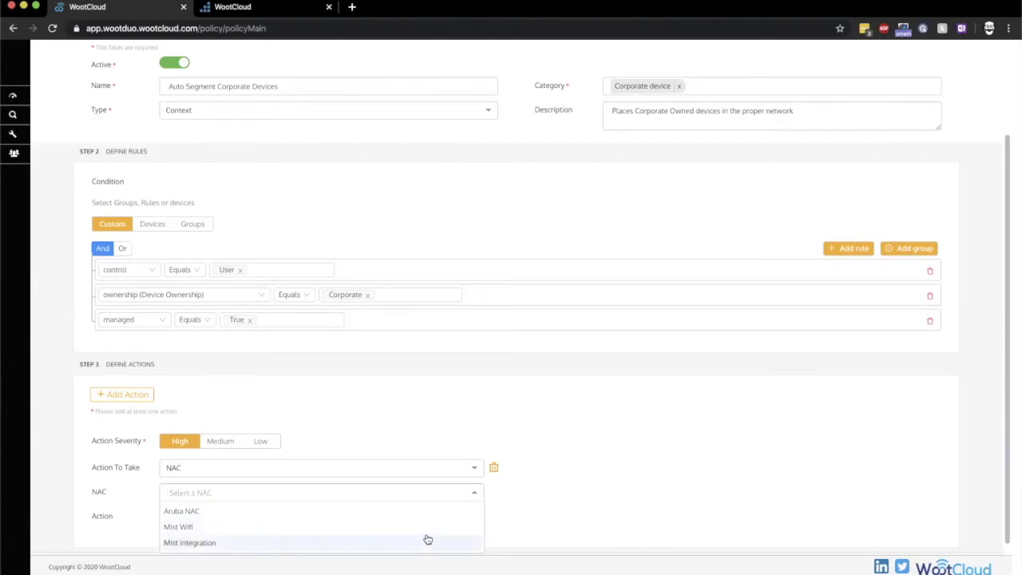
pyautogui.click(428, 542)
pyautogui.click(474, 520)
pyautogui.click(444, 548)
# Enter Corporate as the segment name, then save and confirm the policy
pyautogui.scroll(-2, 560, 521)
pyautogui.click(450, 485)
pyautogui.write('Corporate')
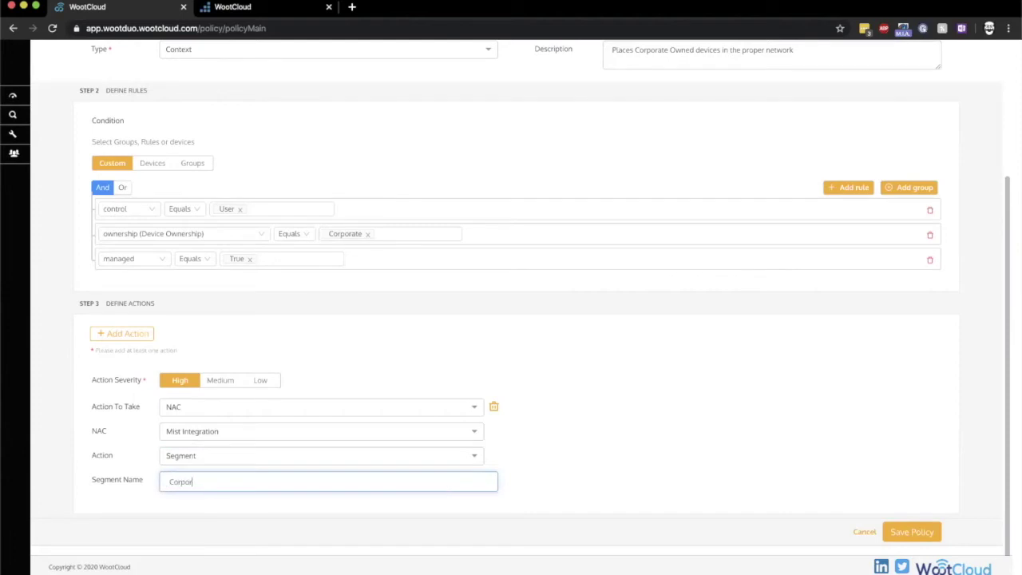
pyautogui.click(918, 533)
pyautogui.click(648, 216)
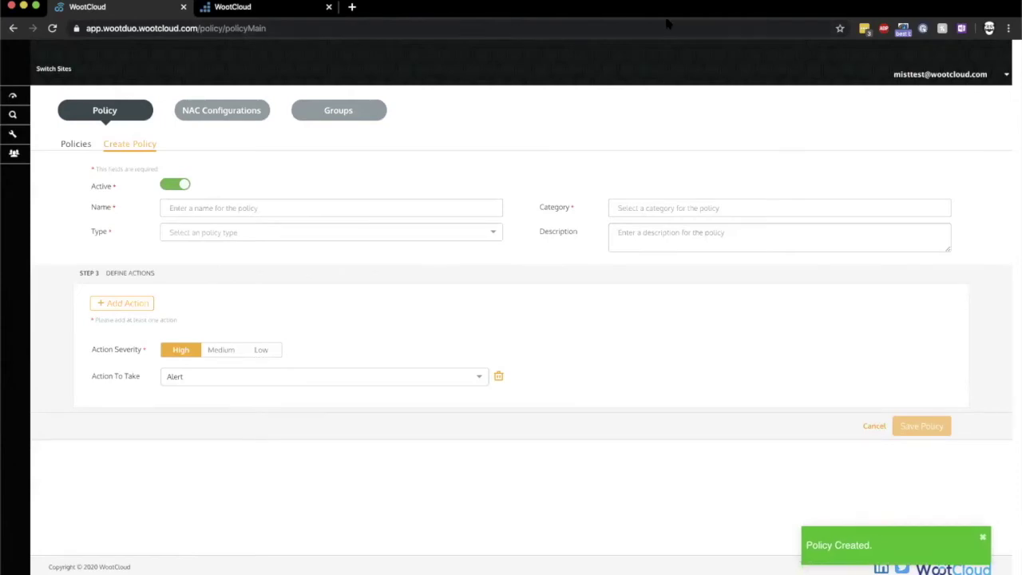
# Name the policy 'Auto Segment Employee Owned devices', Employee-owned category, Context type, description 'Place Employee owned devices on the proper network'
pyautogui.click(352, 209)
pyautogui.write('Auto Segment Employee Owned de')
pyautogui.click(724, 210)
pyautogui.click(673, 368)
pyautogui.click(415, 229)
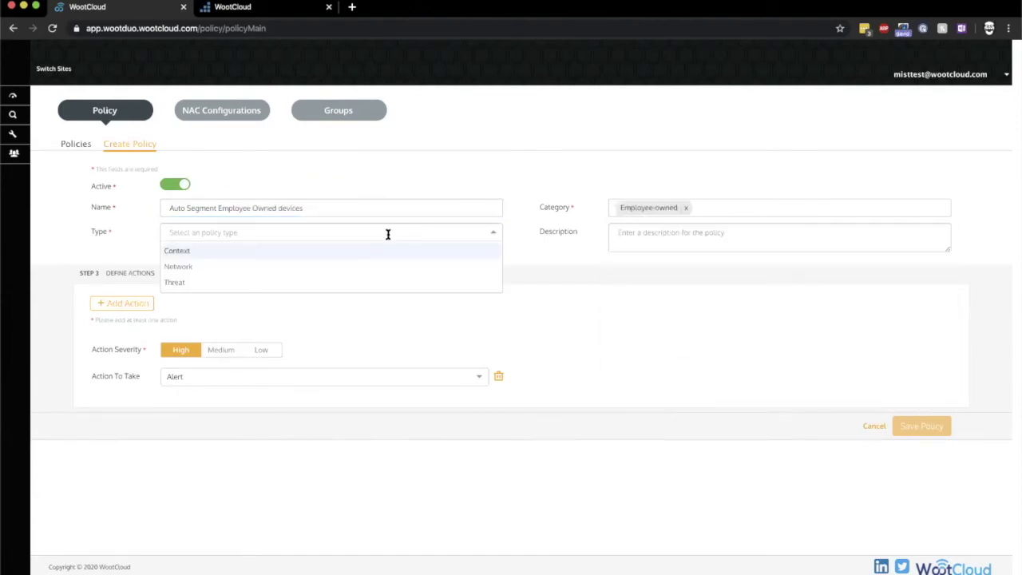
pyautogui.click(184, 248)
pyautogui.click(633, 236)
pyautogui.write('Place ')
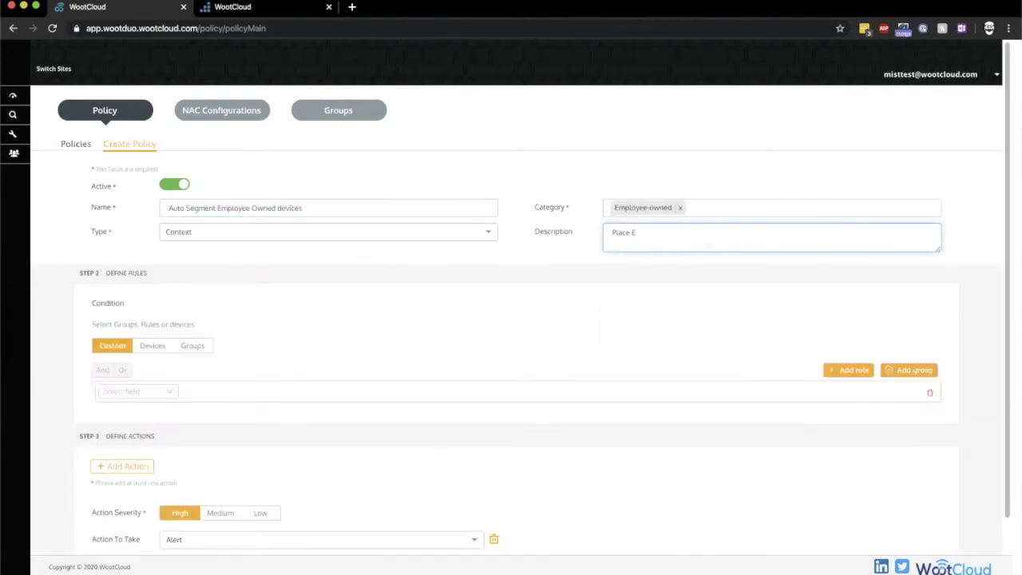
pyautogui.write('Employee owned devices on the proper network')
# Add the first rule: control Equals User
pyautogui.click(124, 391)
pyautogui.click(119, 530)
pyautogui.click(237, 392)
pyautogui.click(186, 413)
pyautogui.click(258, 391)
pyautogui.click(240, 415)
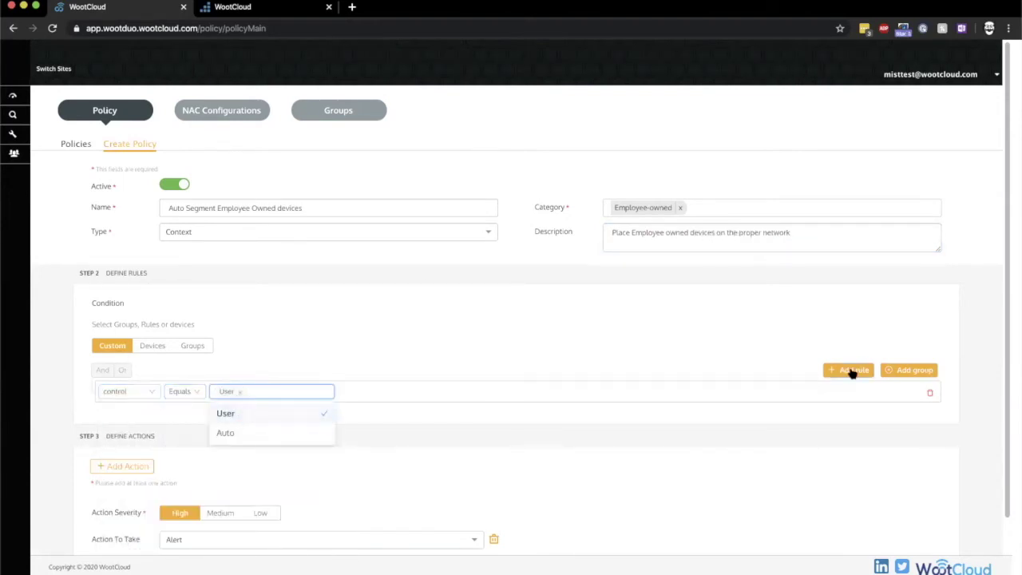
# Add a second rule: managed Equals False
pyautogui.click(853, 372)
pyautogui.click(139, 413)
pyautogui.write('managed')
pyautogui.click(139, 458)
pyautogui.click(192, 417)
pyautogui.click(216, 439)
pyautogui.click(245, 414)
pyautogui.click(234, 439)
# Add a third rule: Device Ownership Equals Employee-owned
pyautogui.click(853, 372)
pyautogui.click(137, 443)
pyautogui.write('a')
pyautogui.click(132, 484)
pyautogui.click(289, 440)
pyautogui.click(312, 465)
pyautogui.click(344, 441)
pyautogui.click(349, 502)
# Set the action to take to NAC via Mist Integration with the Segment action
pyautogui.scroll(-3, 548, 456)
pyautogui.click(304, 468)
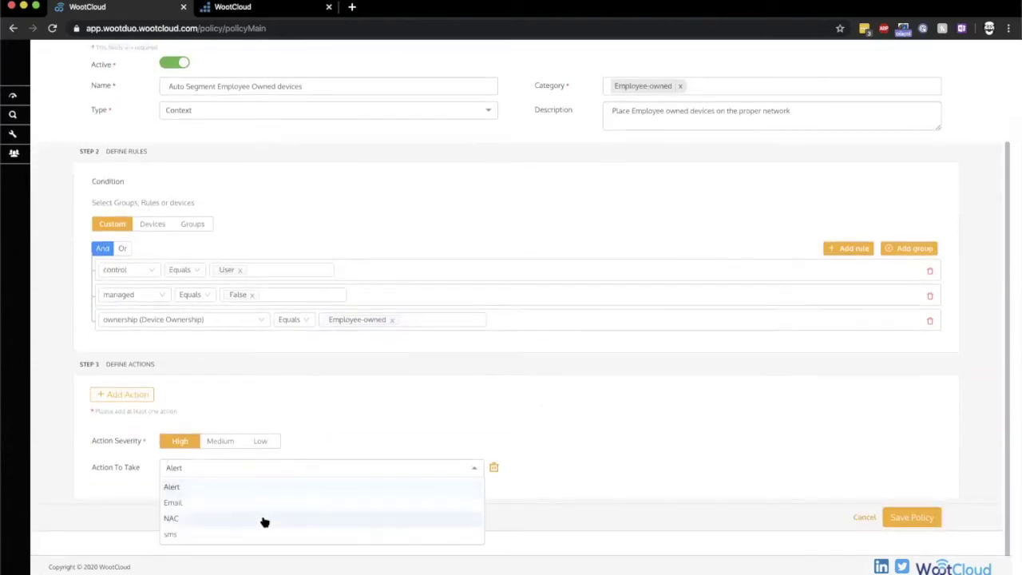
pyautogui.click(264, 518)
pyautogui.click(463, 493)
pyautogui.click(447, 511)
pyautogui.click(476, 518)
pyautogui.click(428, 551)
# Enter Guest as the segment name, then save and confirm the policy
pyautogui.click(378, 543)
pyautogui.write('Guest')
pyautogui.scroll(-2, 762, 470)
pyautogui.click(896, 519)
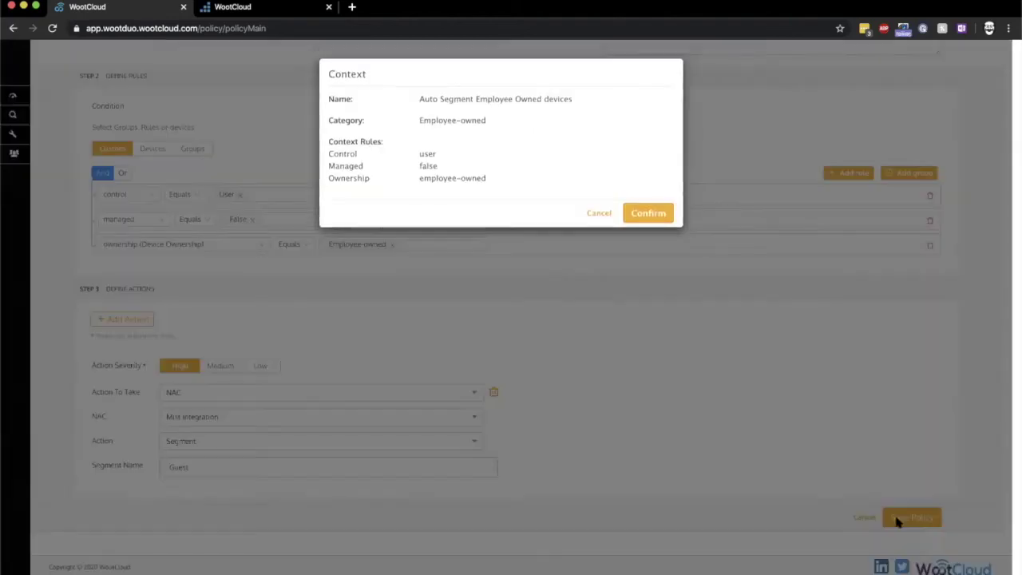
pyautogui.click(648, 212)
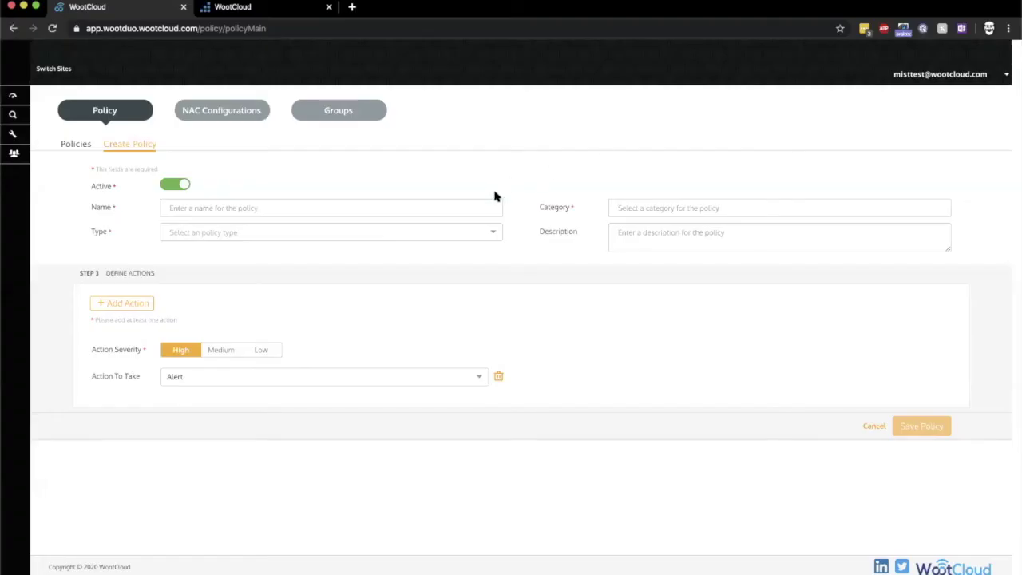
# Name the new policy 'Auto Segment IoT devices' and set its type to Context
pyautogui.click(361, 205)
pyautogui.write('Auto Segment IoT devices')
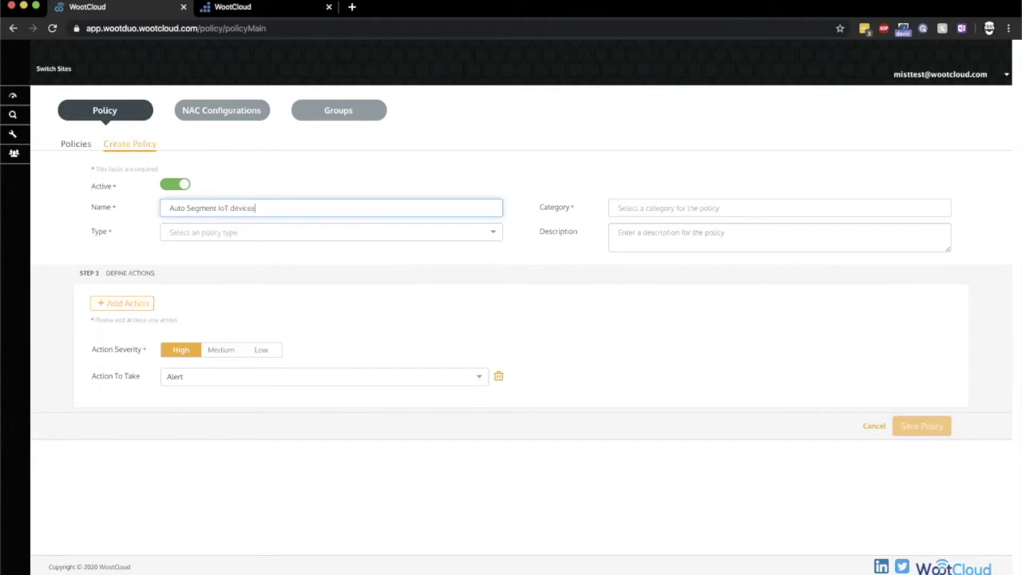
pyautogui.press('Tab')
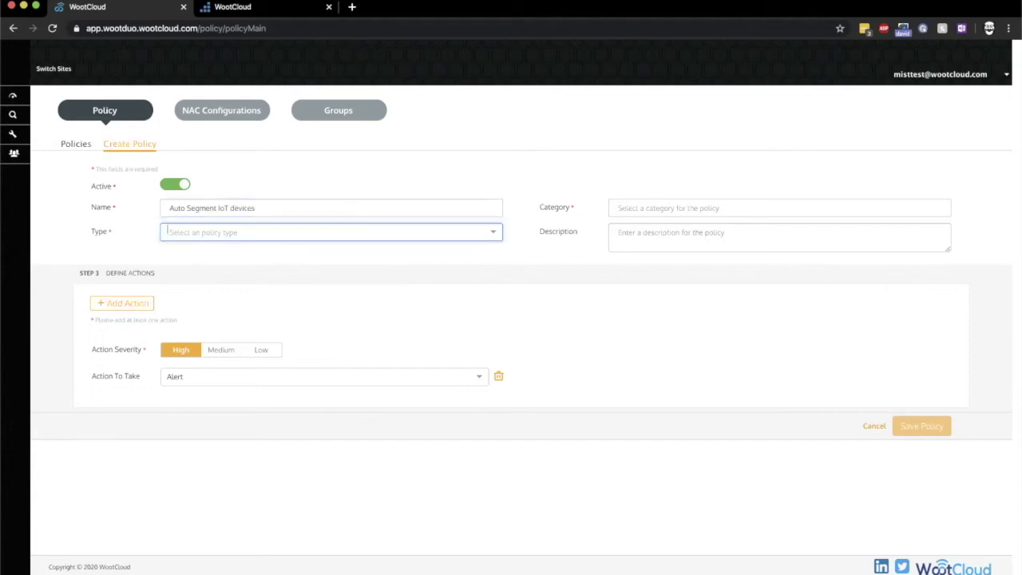
pyautogui.write('c')
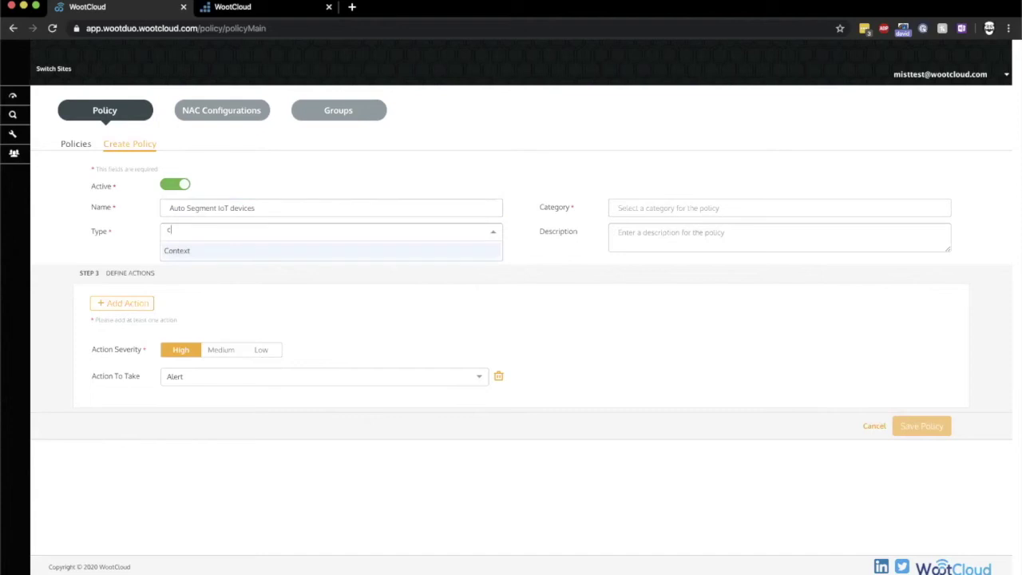
pyautogui.click(364, 254)
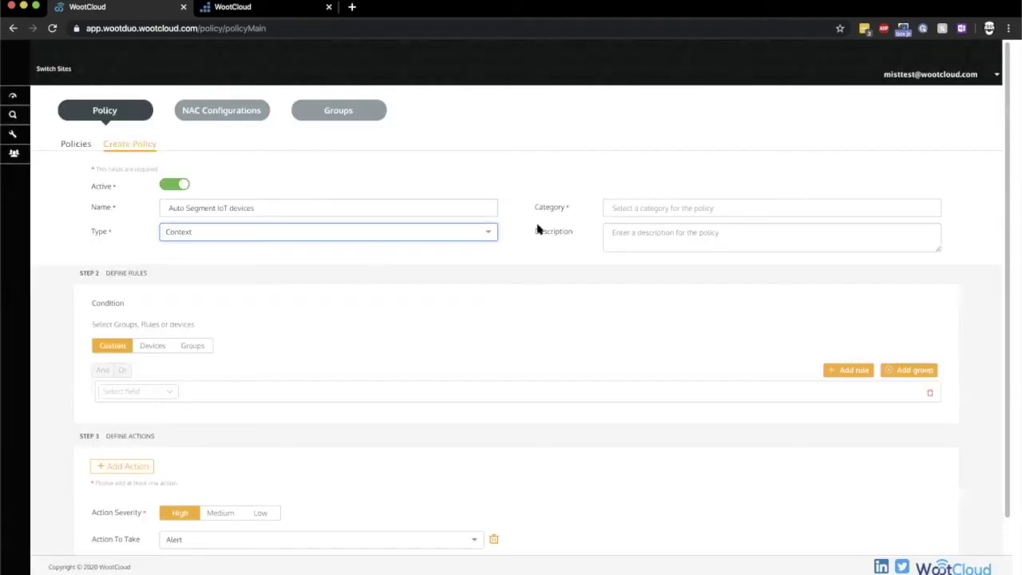
# Choose the Iot category and describe it as 'place IoT devices on the proper network'
pyautogui.click(657, 209)
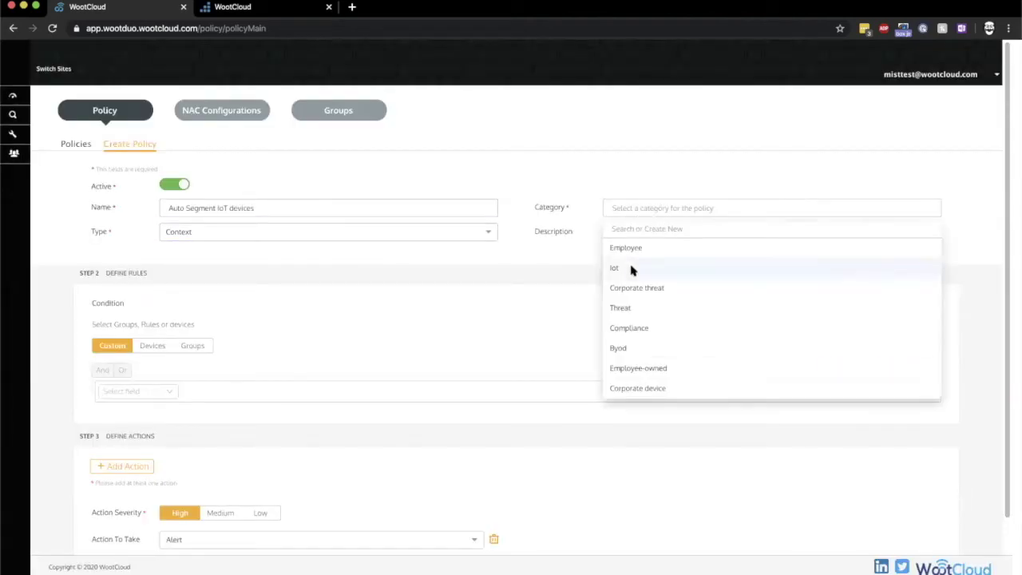
pyautogui.click(631, 268)
pyautogui.click(652, 240)
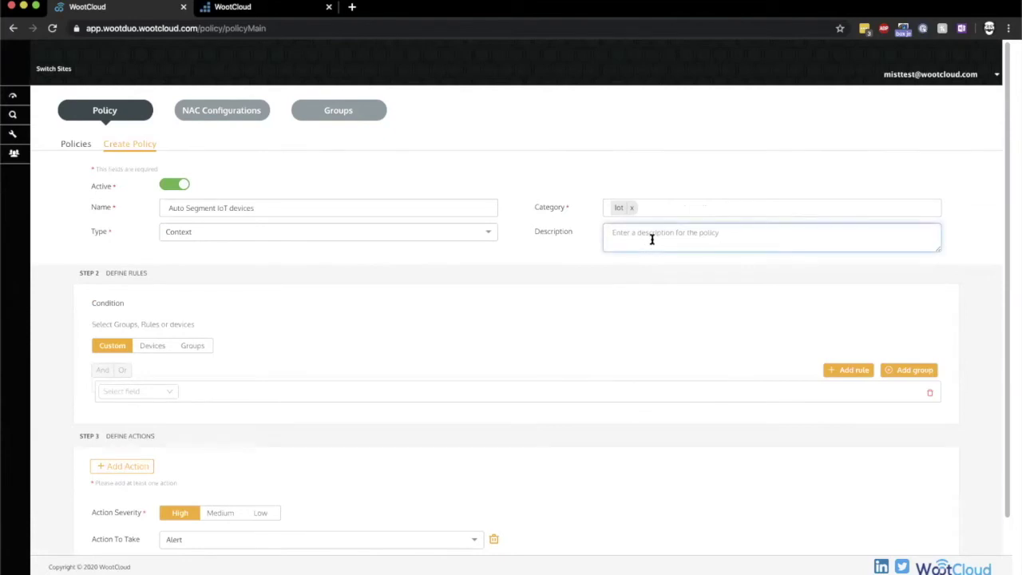
pyautogui.write('p')
# Add the first rule: control Equals Auto
pyautogui.click(142, 395)
pyautogui.scroll(-1, 115, 519)
pyautogui.click(114, 523)
pyautogui.click(216, 392)
pyautogui.click(214, 415)
pyautogui.click(244, 392)
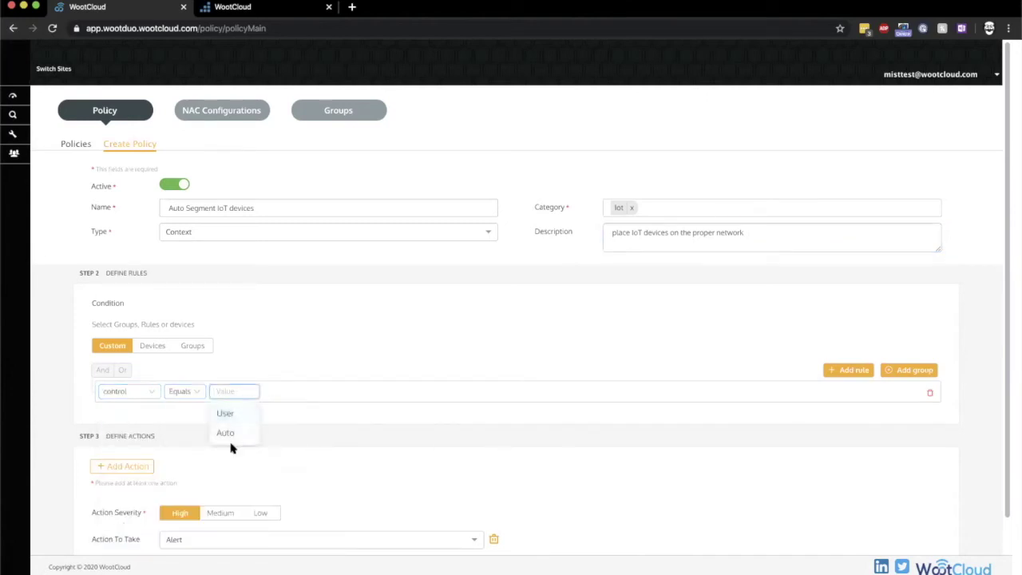
pyautogui.click(228, 435)
# Add a rule: Device Ownership Not equals Corporate-unmanaged
pyautogui.click(859, 375)
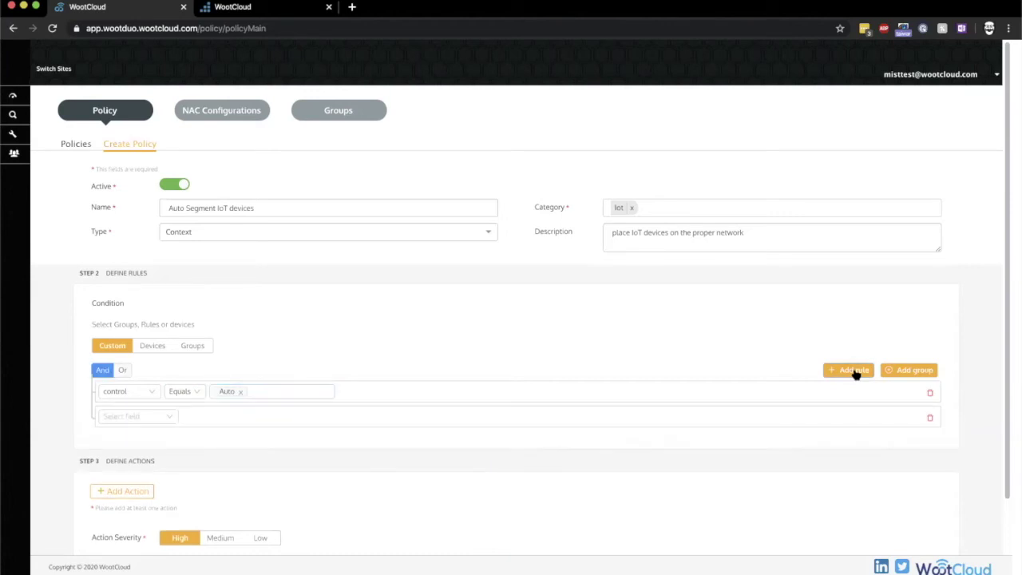
pyautogui.click(119, 419)
pyautogui.write('own')
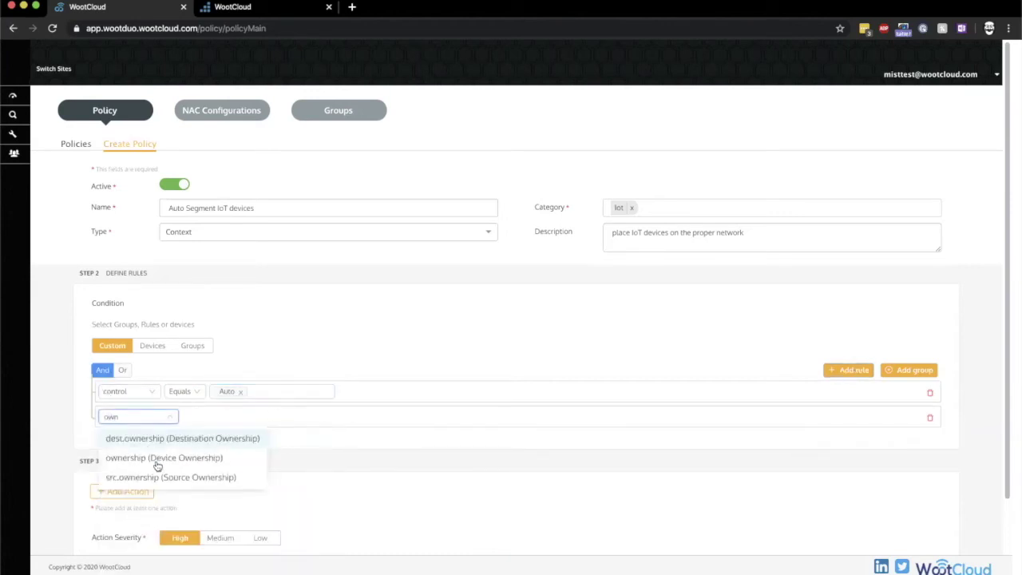
pyautogui.click(152, 454)
pyautogui.click(317, 419)
pyautogui.click(302, 458)
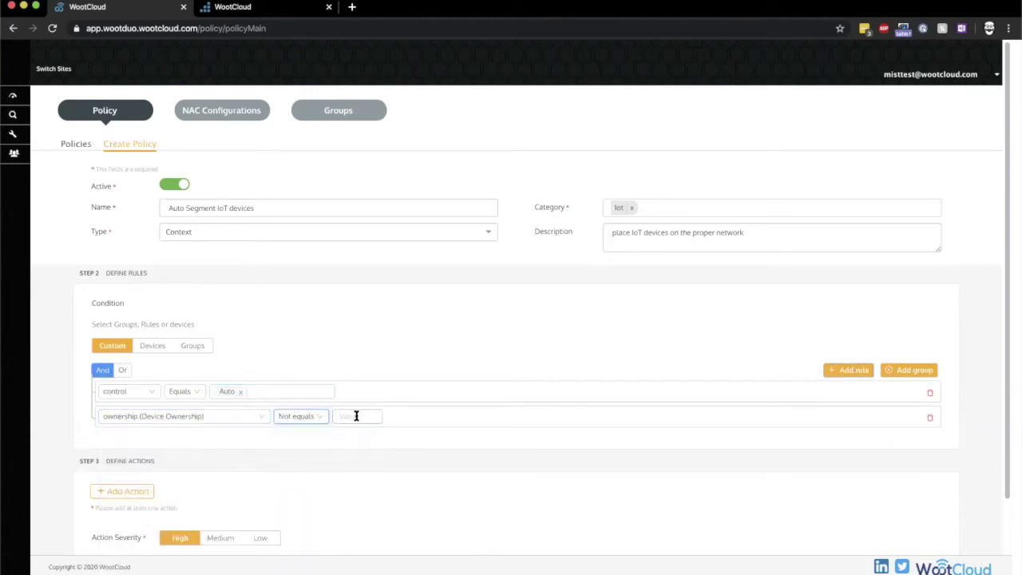
pyautogui.click(356, 417)
pyautogui.click(369, 458)
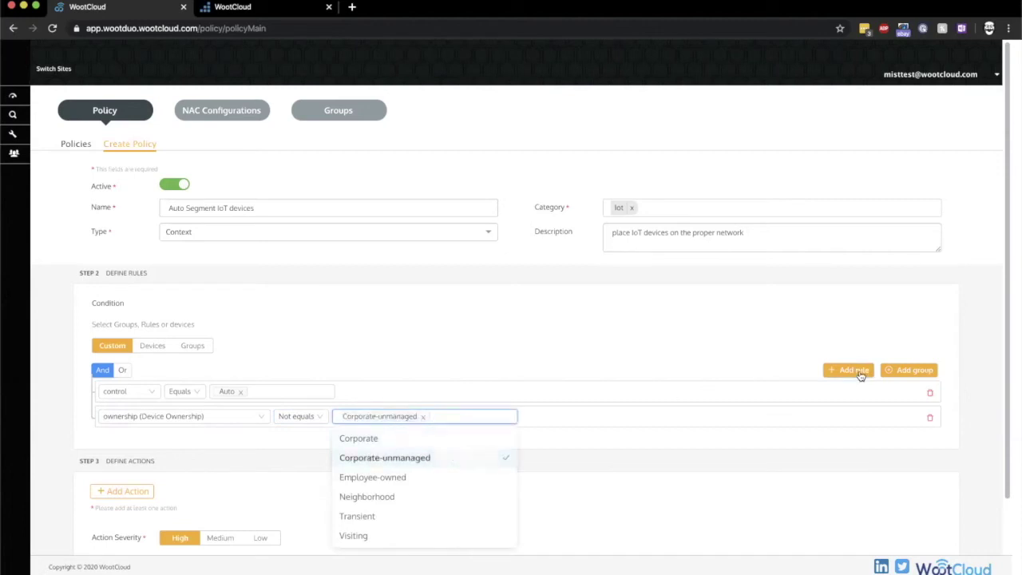
# Add a third rule: managed Equals False
pyautogui.click(856, 372)
pyautogui.click(156, 444)
pyautogui.write('man')
pyautogui.click(153, 484)
pyautogui.click(232, 450)
pyautogui.click(221, 465)
pyautogui.click(250, 443)
pyautogui.click(250, 485)
pyautogui.click(491, 472)
# Set the action to take to NAC via Mist Integration with the Segment action
pyautogui.scroll(-3, 491, 472)
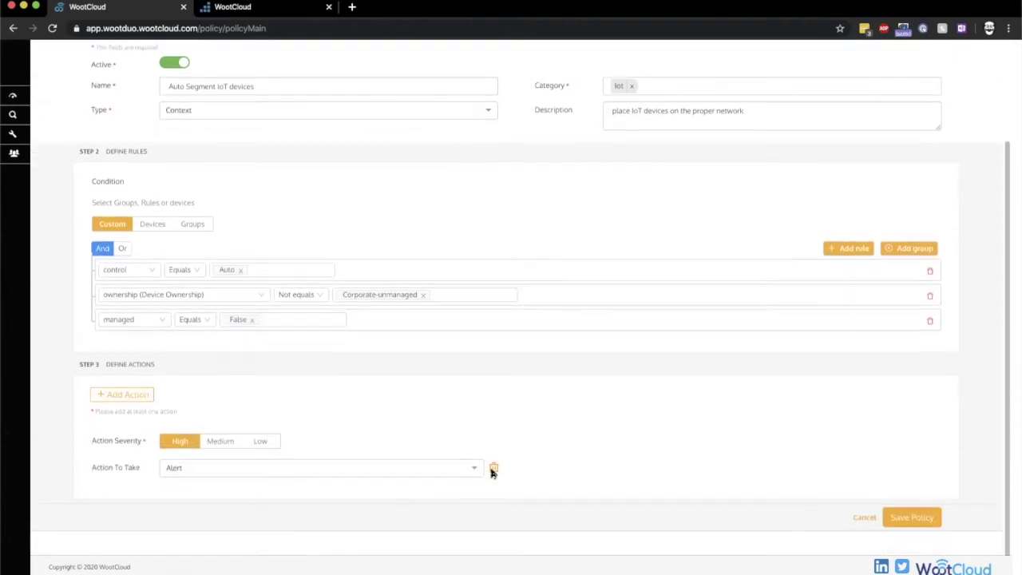
pyautogui.click(406, 469)
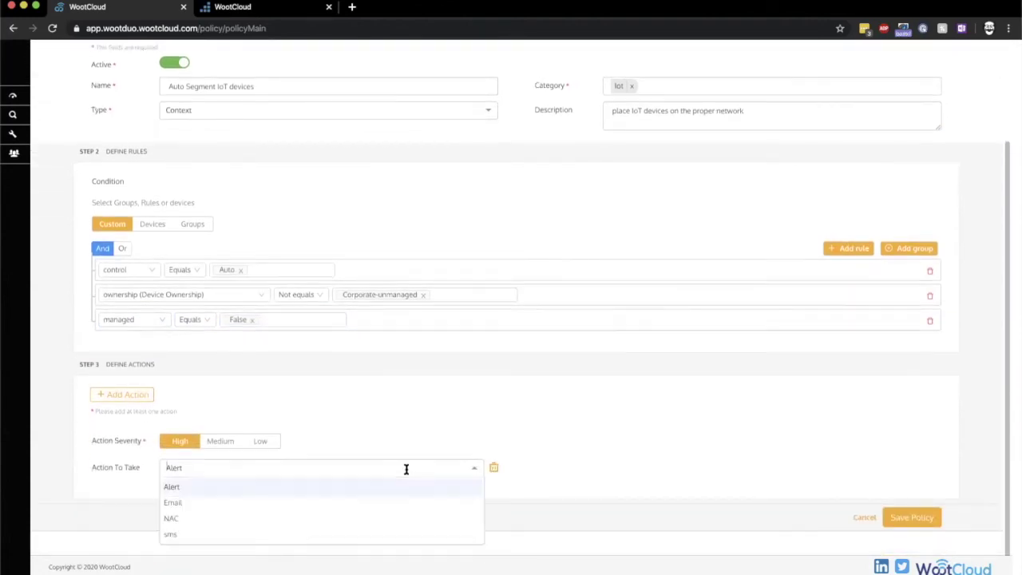
pyautogui.click(342, 519)
pyautogui.click(475, 493)
pyautogui.click(396, 544)
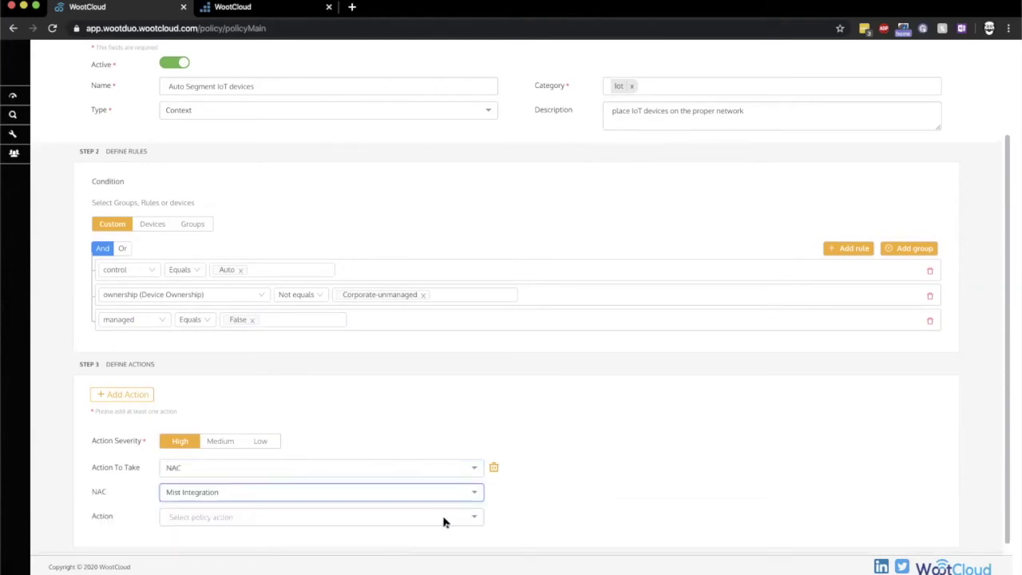
pyautogui.scroll(-2, 455, 522)
pyautogui.click(474, 472)
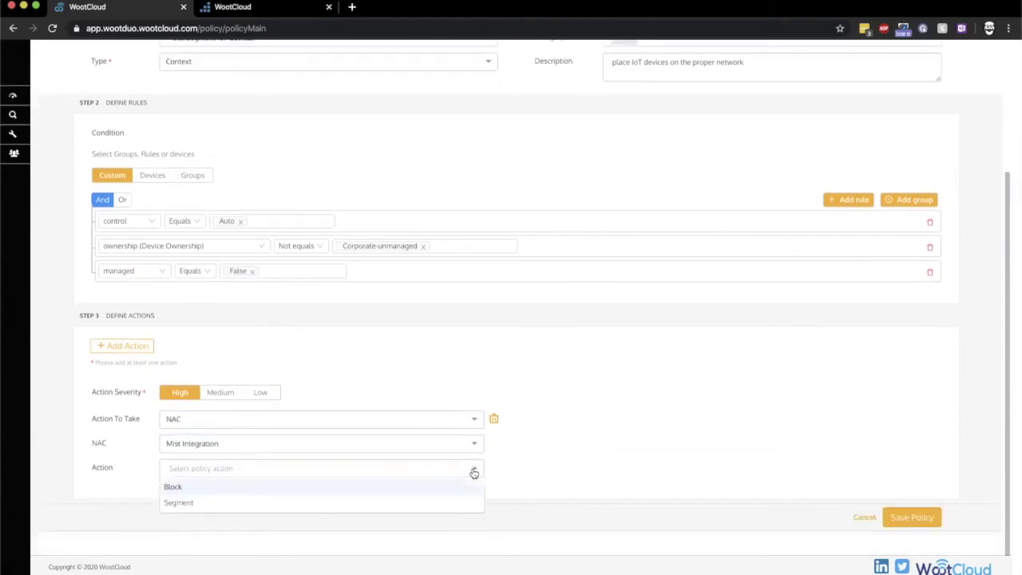
pyautogui.click(434, 501)
# Enter Intranet as the segment name, then save and confirm the IoT policy
pyautogui.click(417, 494)
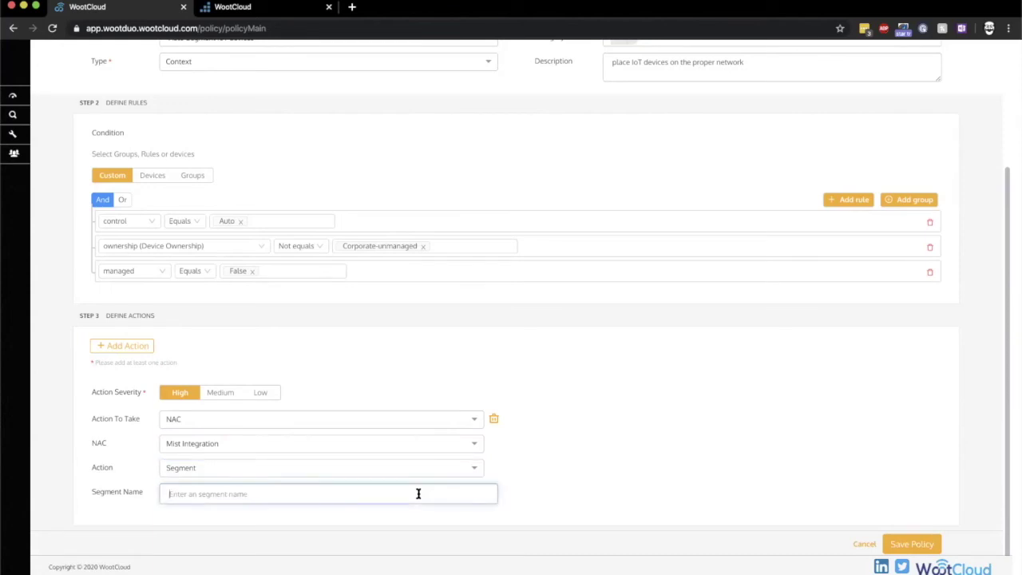
pyautogui.write('Io')
pyautogui.click(911, 544)
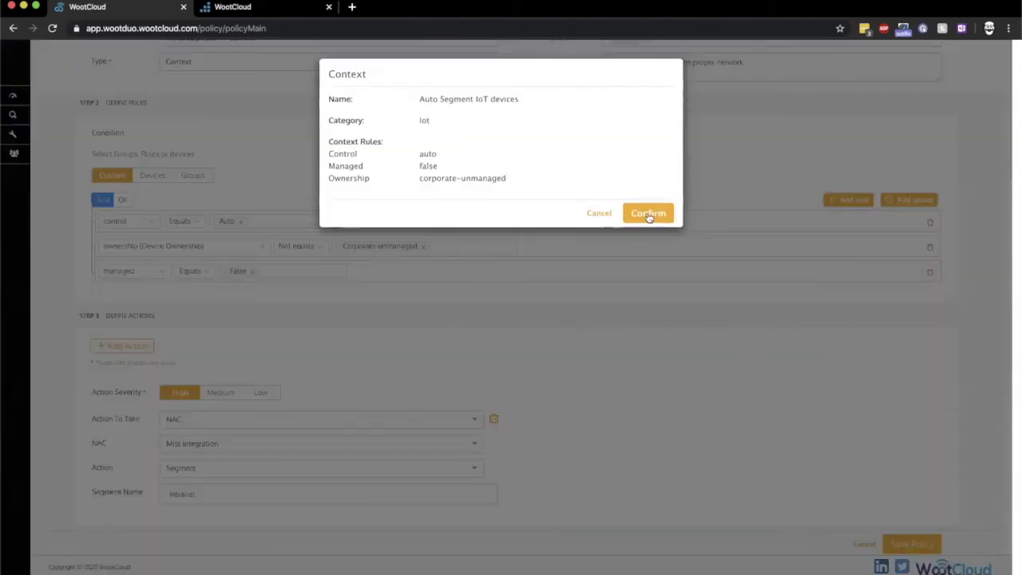
pyautogui.click(648, 214)
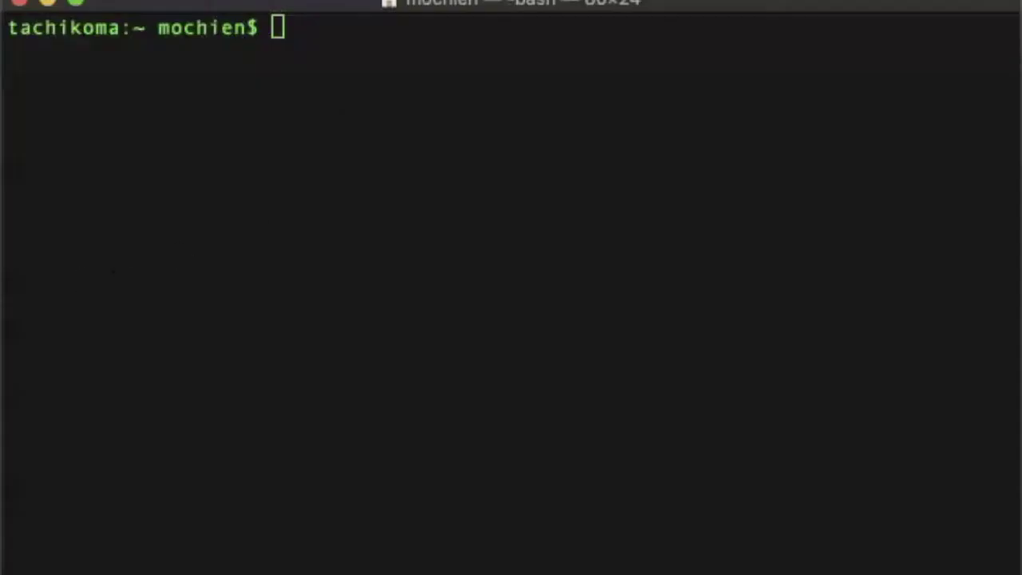
# Ping 192.168.25.128 with ping -c 4 and stop it with Ctrl+C when it gets no replies
pyautogui.click(421, 134)
pyautogui.write('pin')
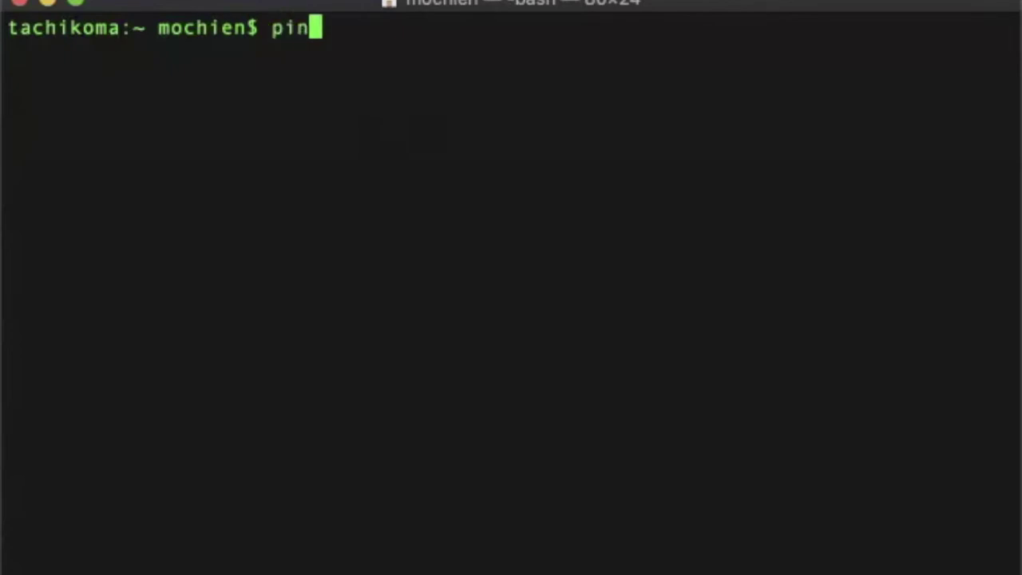
pyautogui.write('g -c')
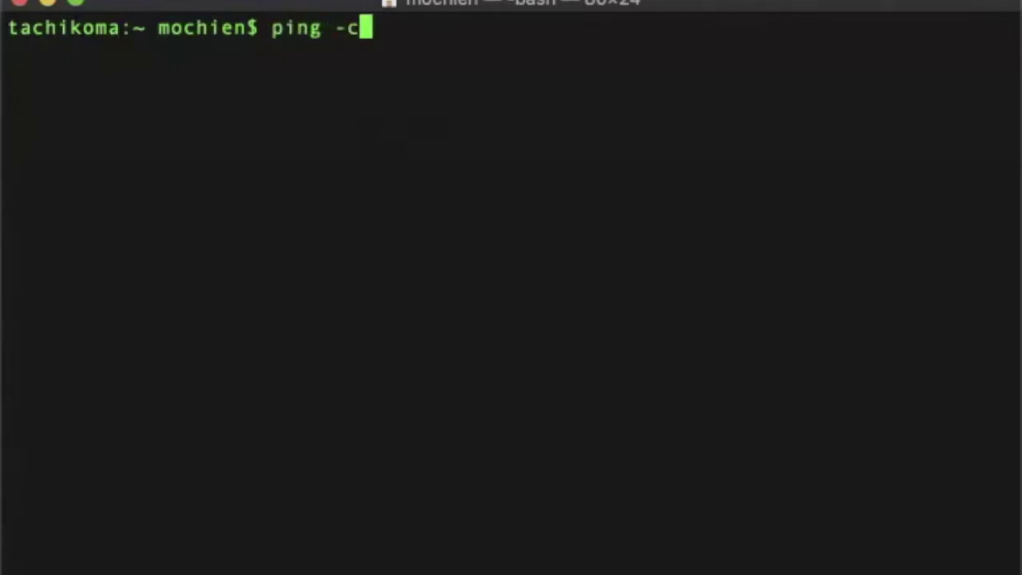
pyautogui.write(' 4 1')
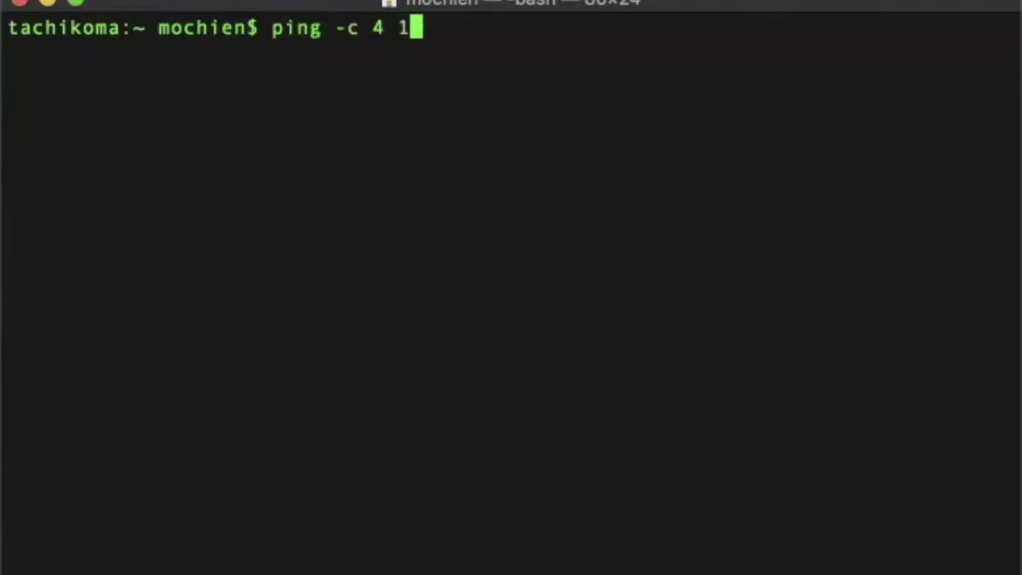
pyautogui.write('92.168')
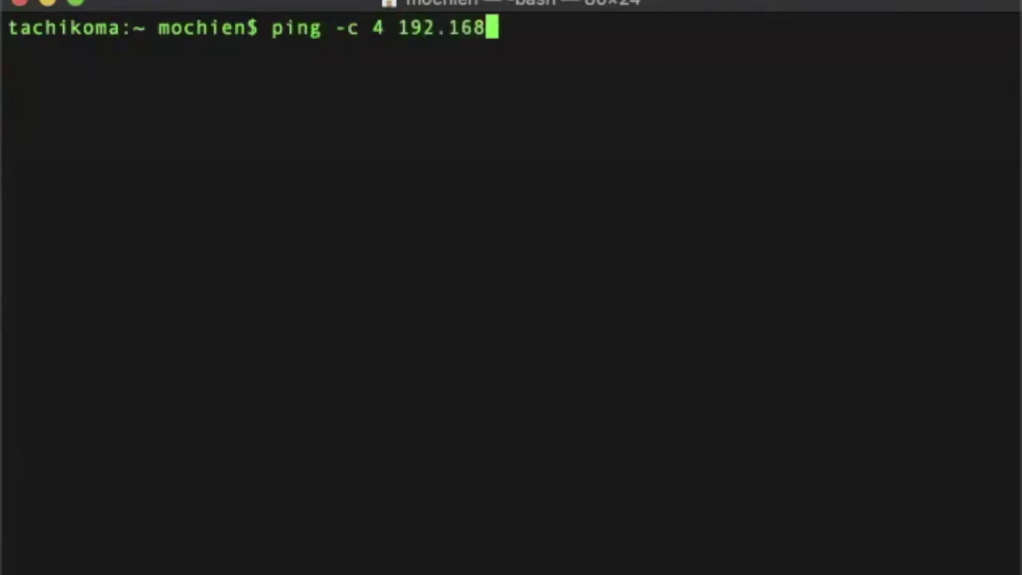
pyautogui.write('.25.128')
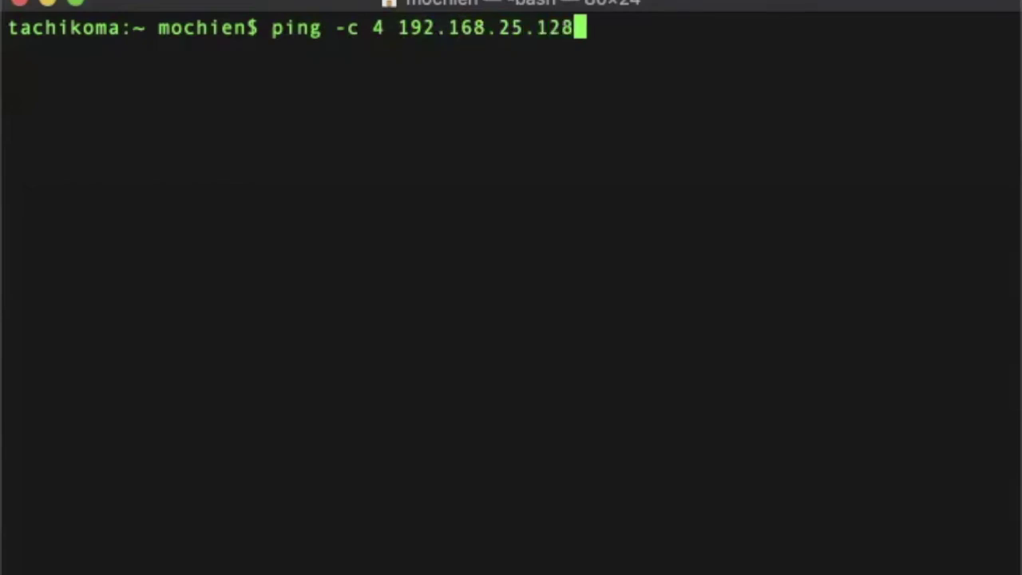
pyautogui.press('Return')
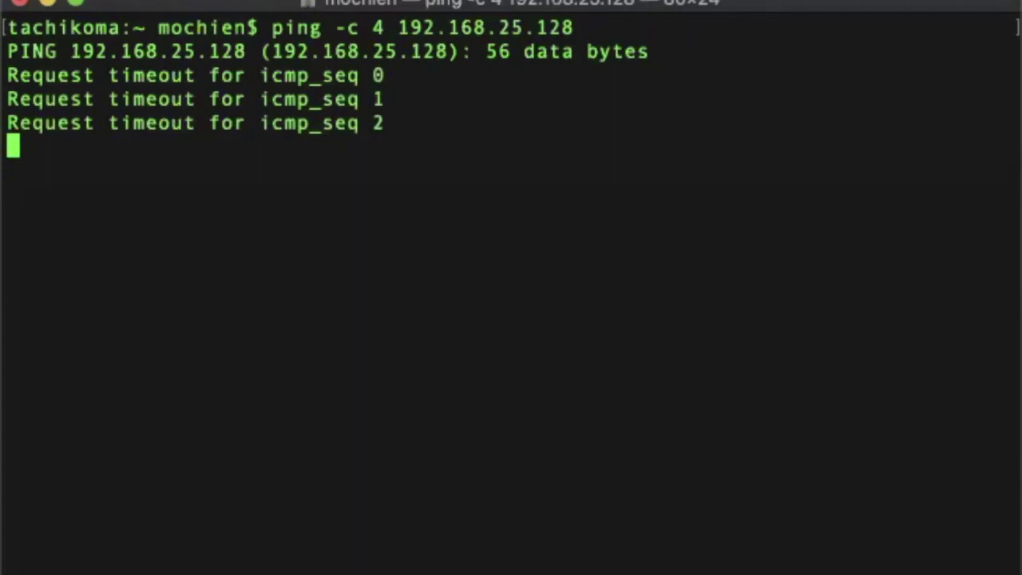
pyautogui.hotkey('ctrl', 'c')
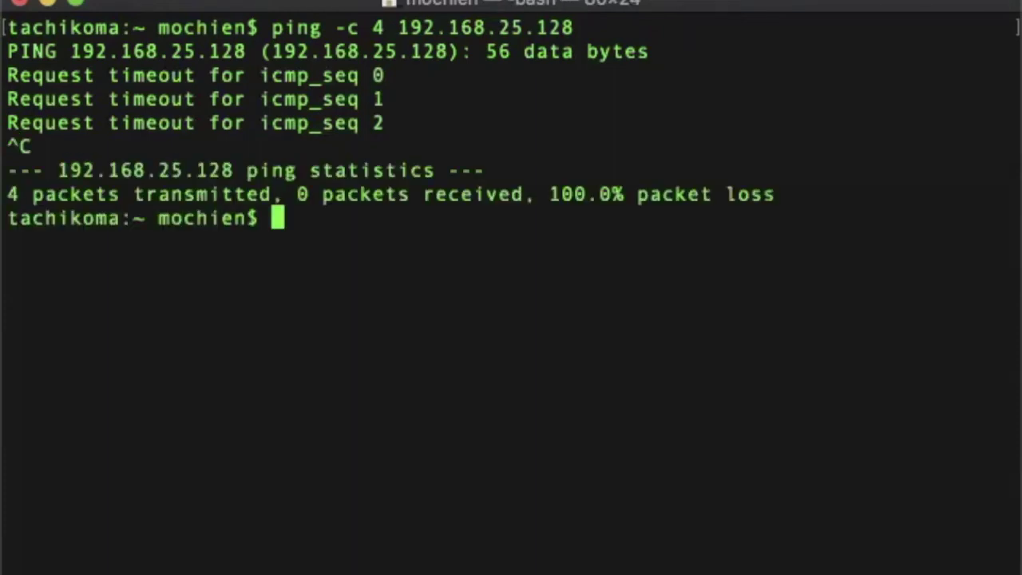
# Ping 10.10.1.128 and confirm it answers
pyautogui.press('Up')
pyautogui.press('BackSpace')
pyautogui.press('BackSpace')
pyautogui.press('BackSpace')
pyautogui.press('BackSpace')
pyautogui.press('BackSpace')
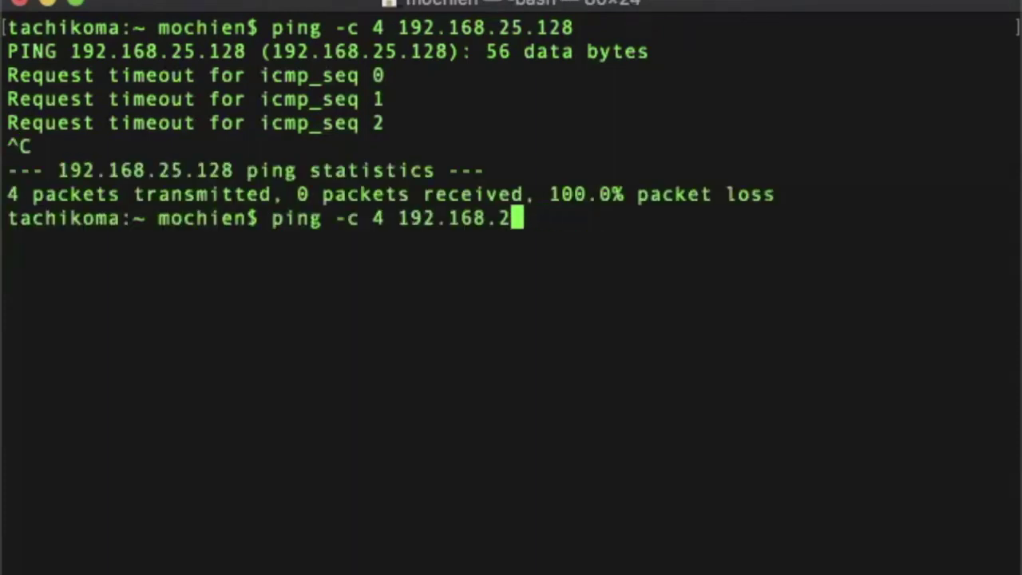
pyautogui.press('BackSpace')
pyautogui.press('BackSpace')
pyautogui.press('BackSpace')
pyautogui.press('BackSpace')
pyautogui.press('BackSpace')
pyautogui.press('BackSpace')
pyautogui.press('BackSpace')
pyautogui.press('BackSpace')
pyautogui.write('0')
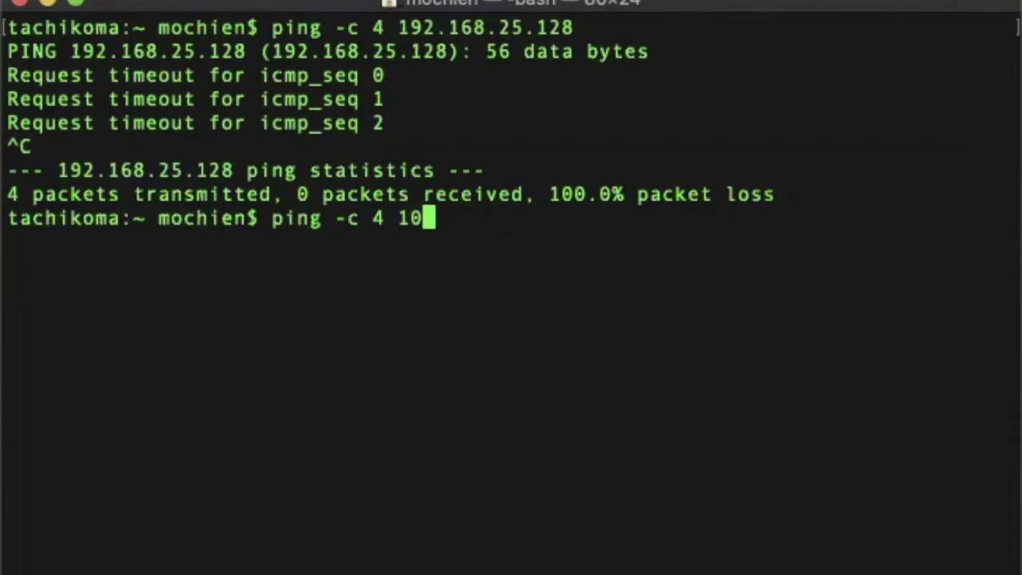
pyautogui.write('.10')
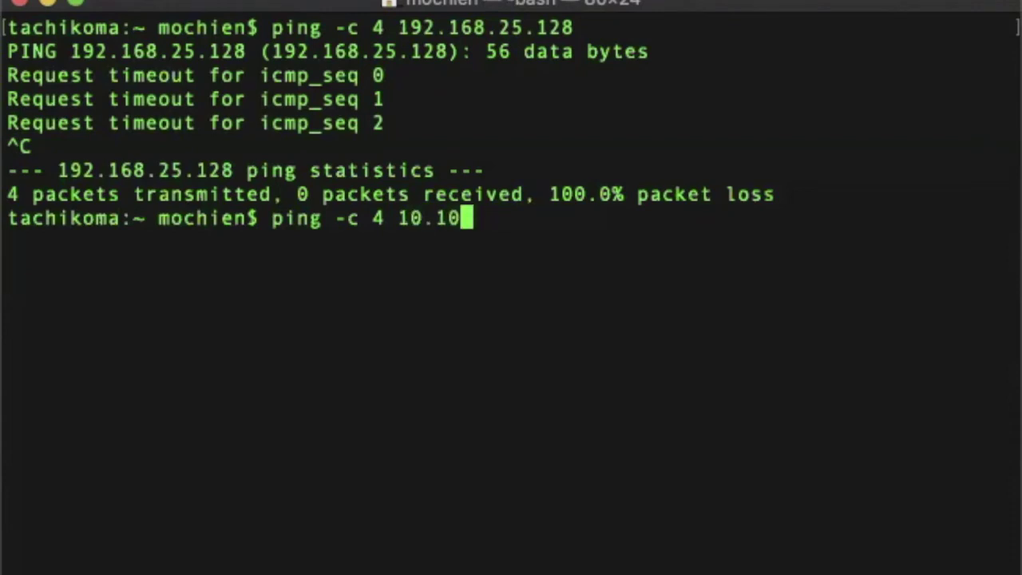
pyautogui.write('.1.128')
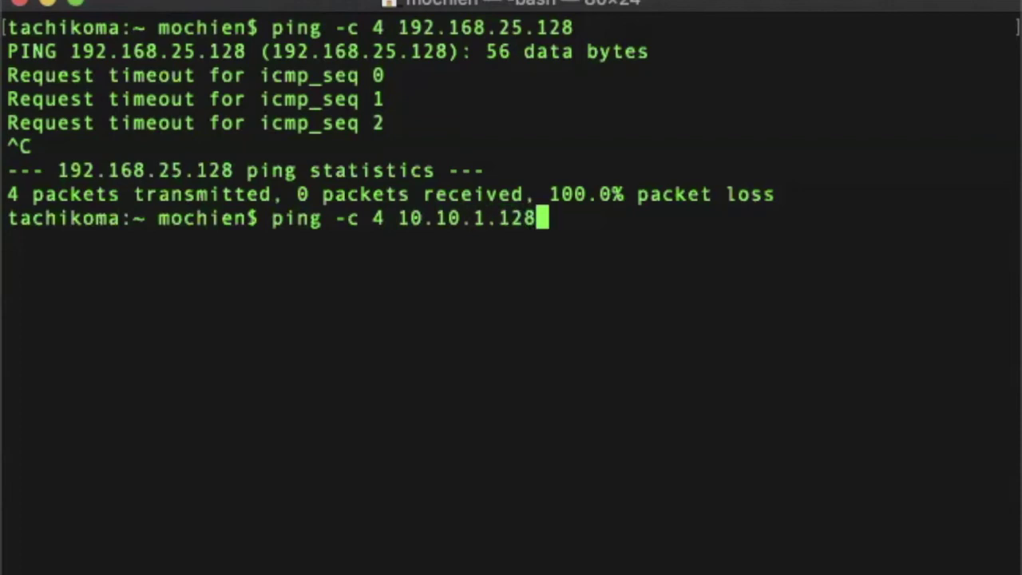
pyautogui.press('Return')
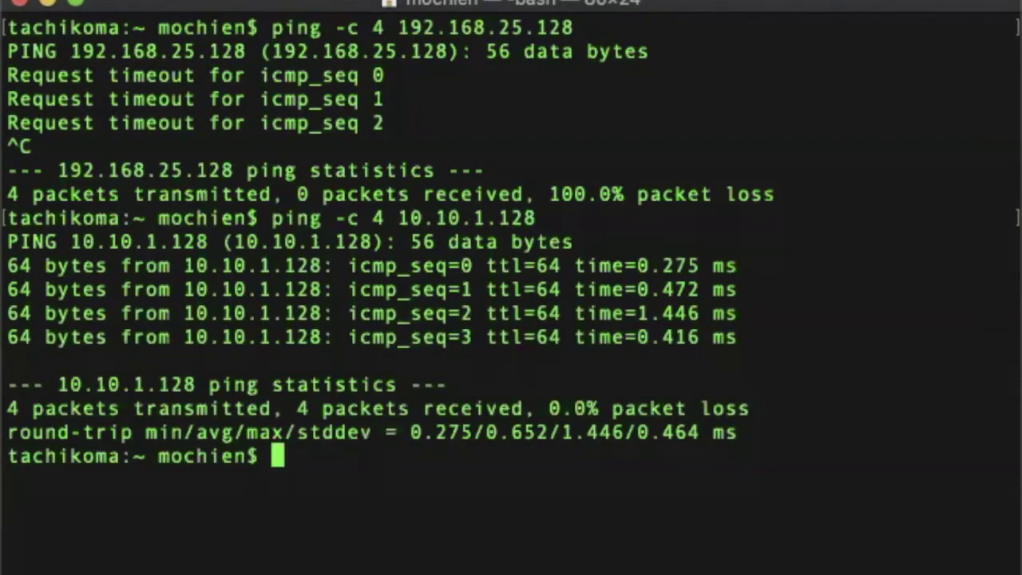
# Ping 4.2.2.2 and confirm it answers
pyautogui.press('Up')
pyautogui.press('BackSpace')
pyautogui.press('BackSpace')
pyautogui.press('BackSpace')
pyautogui.press('BackSpace')
pyautogui.press('BackSpace')
pyautogui.press('BackSpace')
pyautogui.press('BackSpace')
pyautogui.press('BackSpace')
pyautogui.press('BackSpace')
pyautogui.press('BackSpace')
pyautogui.press('BackSpace')
pyautogui.write('4.2.2.2')
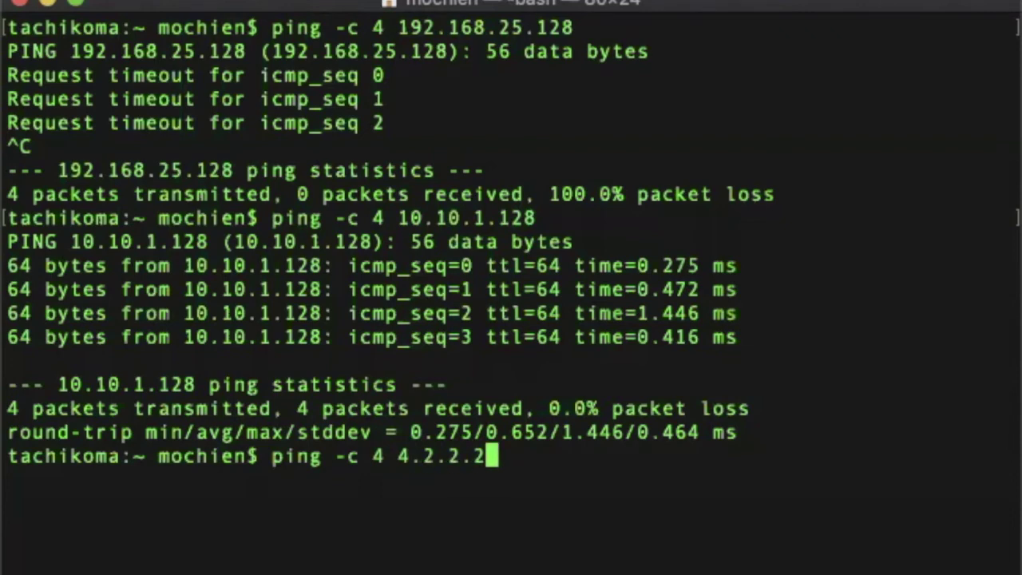
pyautogui.press('Return')
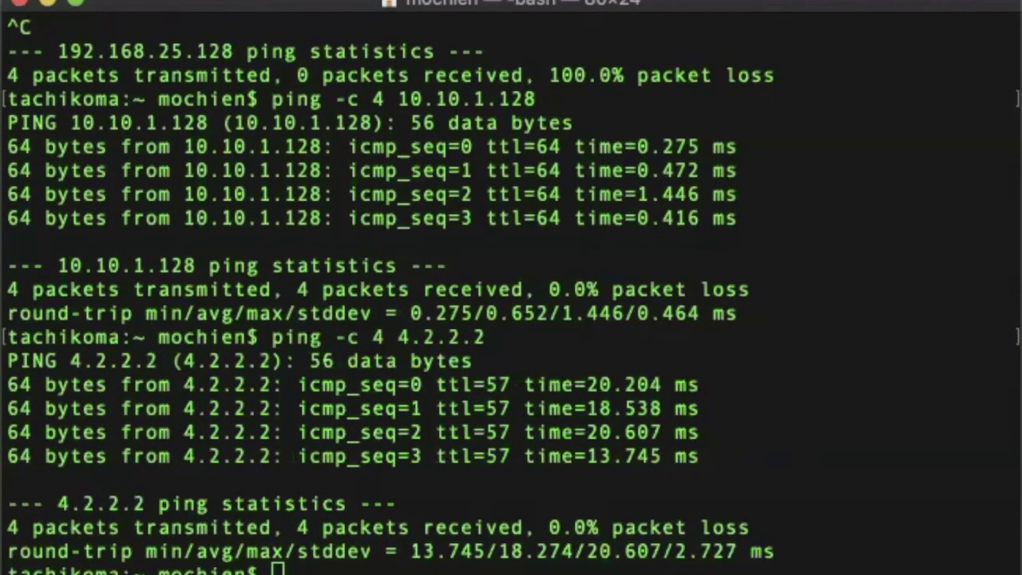
# Ping 10.100.10.128 successfully, then clear the Terminal screen with Cmd+K
pyautogui.click(331, 8)
pyautogui.press('Up')
pyautogui.press('Up')
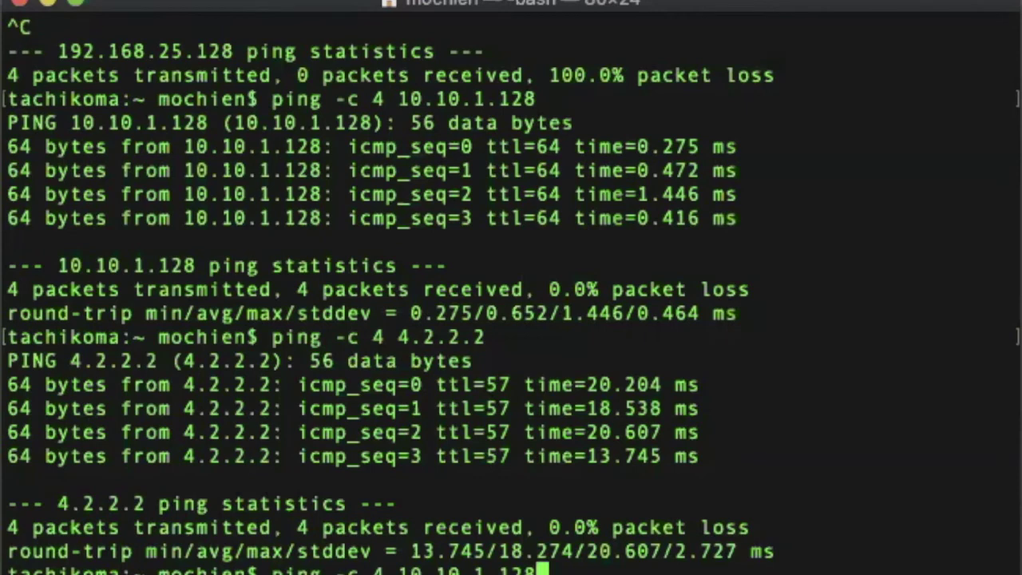
pyautogui.press('BackSpace')
pyautogui.press('Left')
pyautogui.press('Left')
pyautogui.press('Left')
pyautogui.press('Left')
pyautogui.press('Left')
pyautogui.write('0')
pyautogui.press('Right')
pyautogui.press('Right')
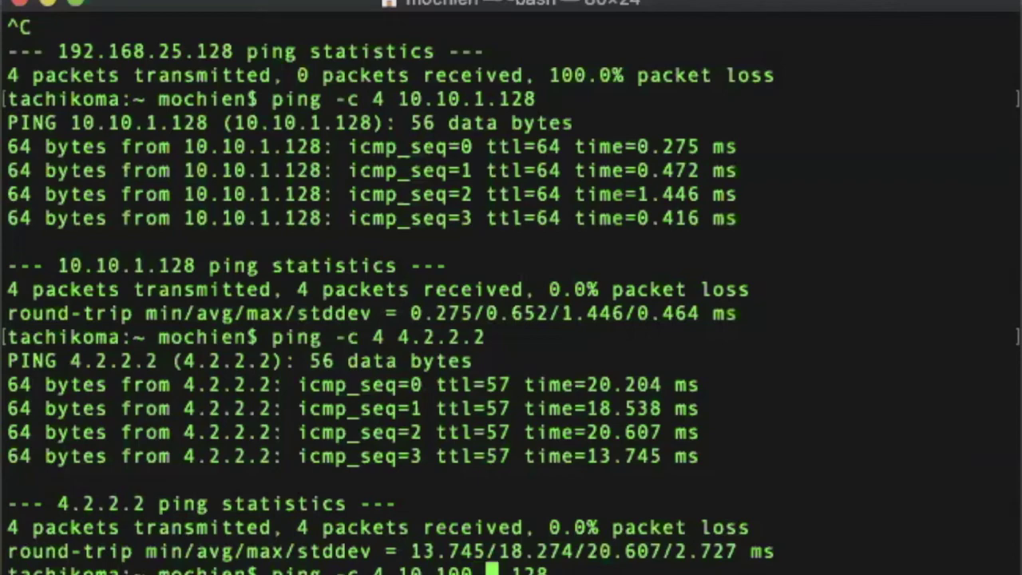
pyautogui.write('0')
pyautogui.press('Return')
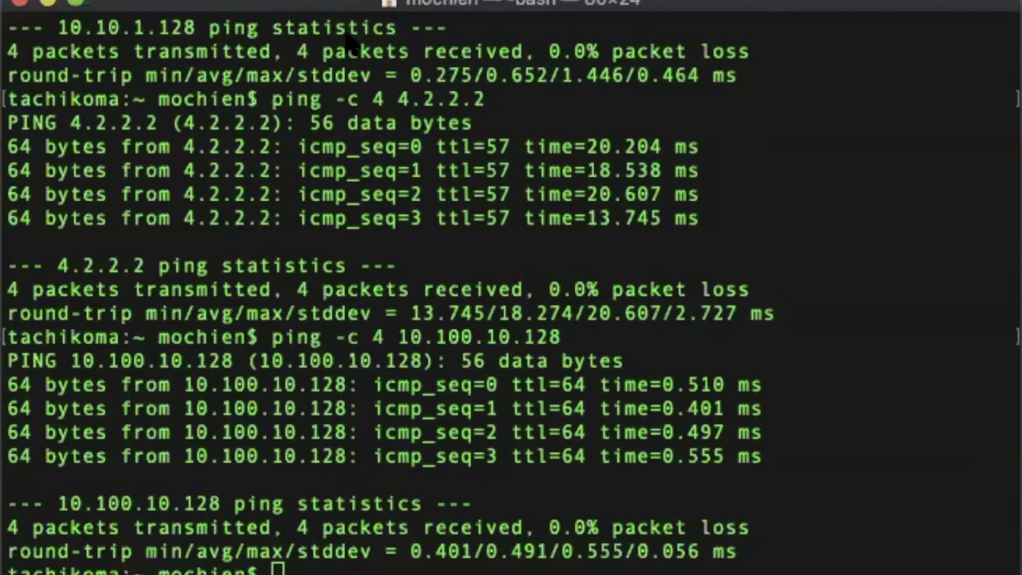
pyautogui.press('super+k')
pyautogui.click(167, 237)
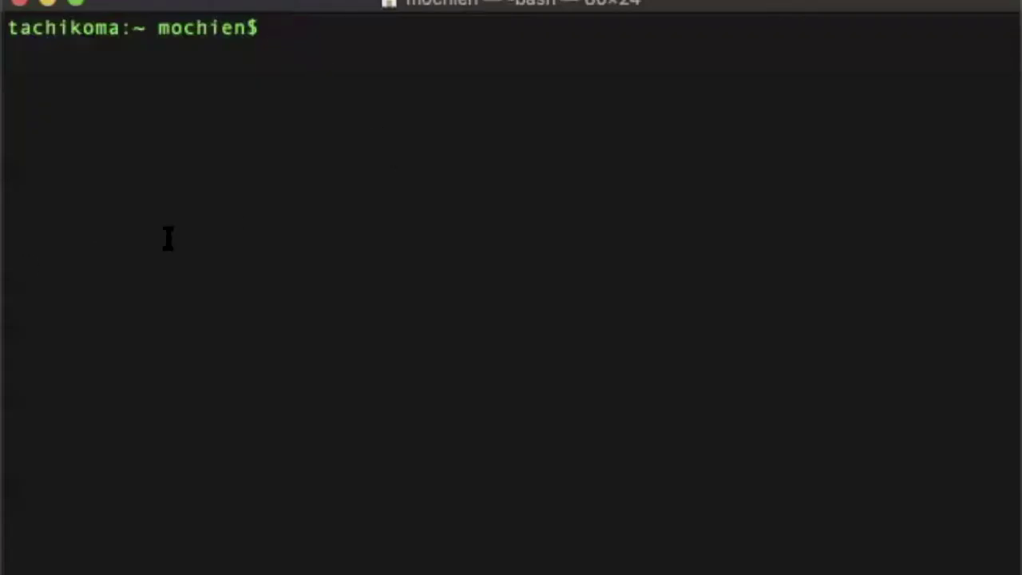
# Ping 192.168.25.128 and 4.2.2.2 with ping -c 4 to confirm both are reachable
pyautogui.write('ping')
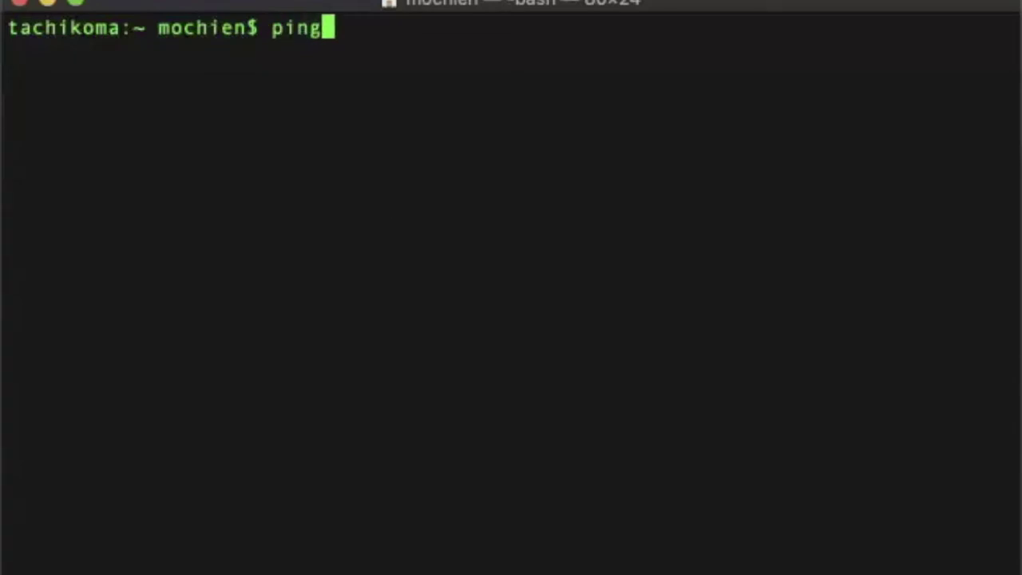
pyautogui.write(' -c 4 ')
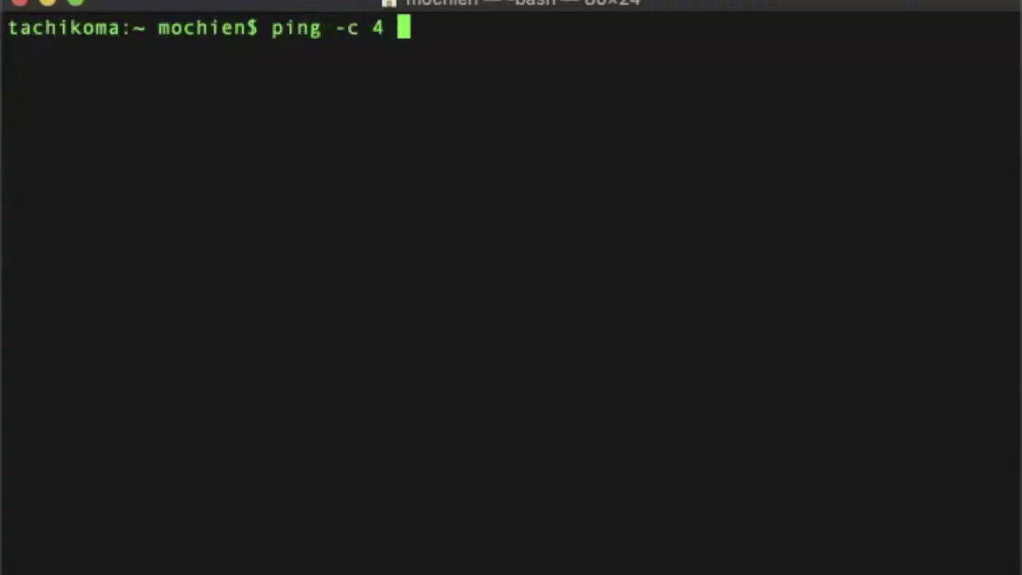
pyautogui.write('192.168.')
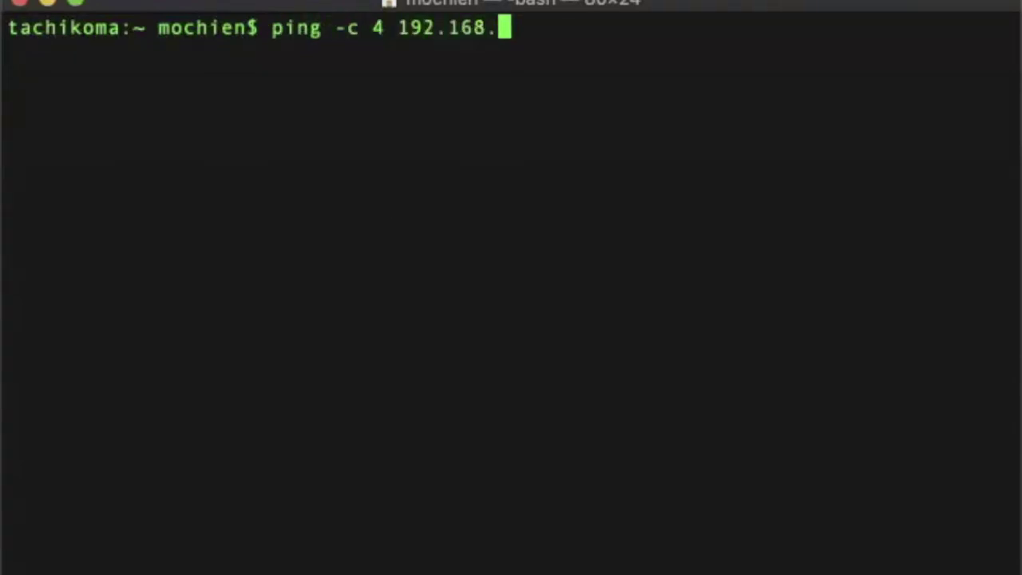
pyautogui.write('25.128')
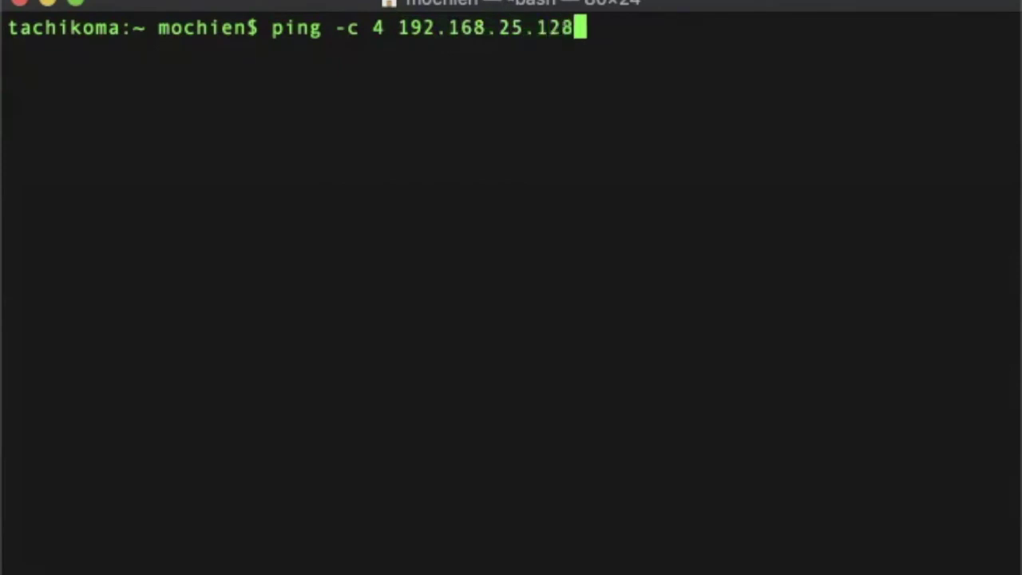
pyautogui.press('Return')
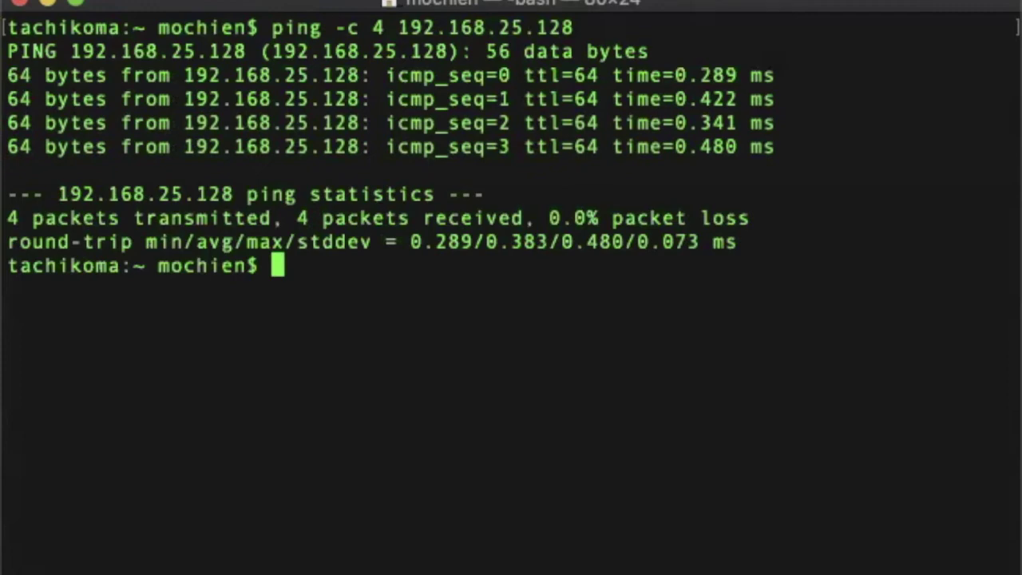
pyautogui.press('Up')
pyautogui.press('BackSpace')
pyautogui.press('BackSpace')
pyautogui.press('BackSpace')
pyautogui.press('BackSpace')
pyautogui.press('BackSpace')
pyautogui.press('BackSpace')
pyautogui.press('BackSpace')
pyautogui.press('BackSpace')
pyautogui.press('BackSpace')
pyautogui.press('BackSpace')
pyautogui.press('BackSpace')
pyautogui.press('BackSpace')
pyautogui.press('BackSpace')
pyautogui.press('BackSpace')
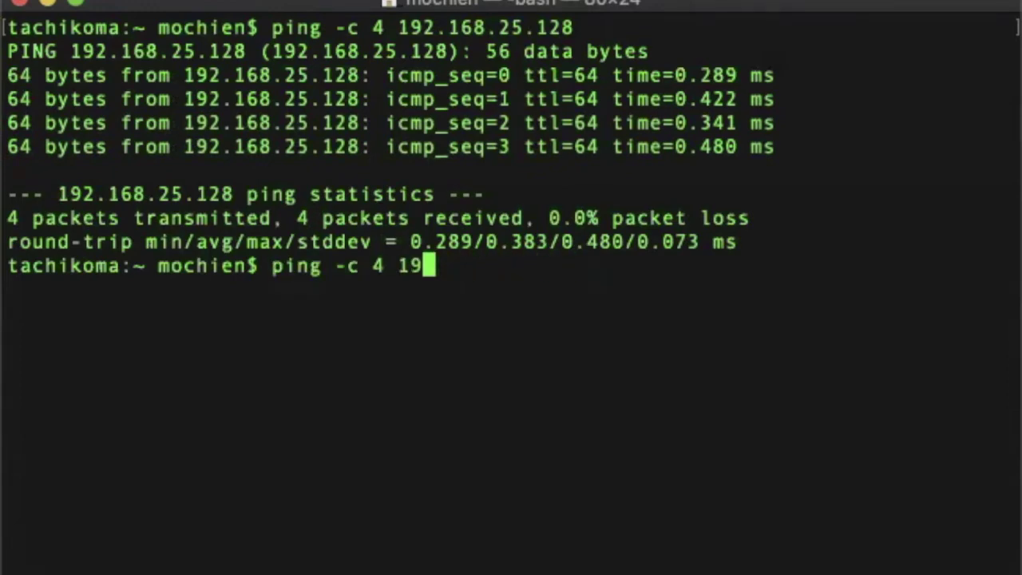
pyautogui.write('4.2.2.2')
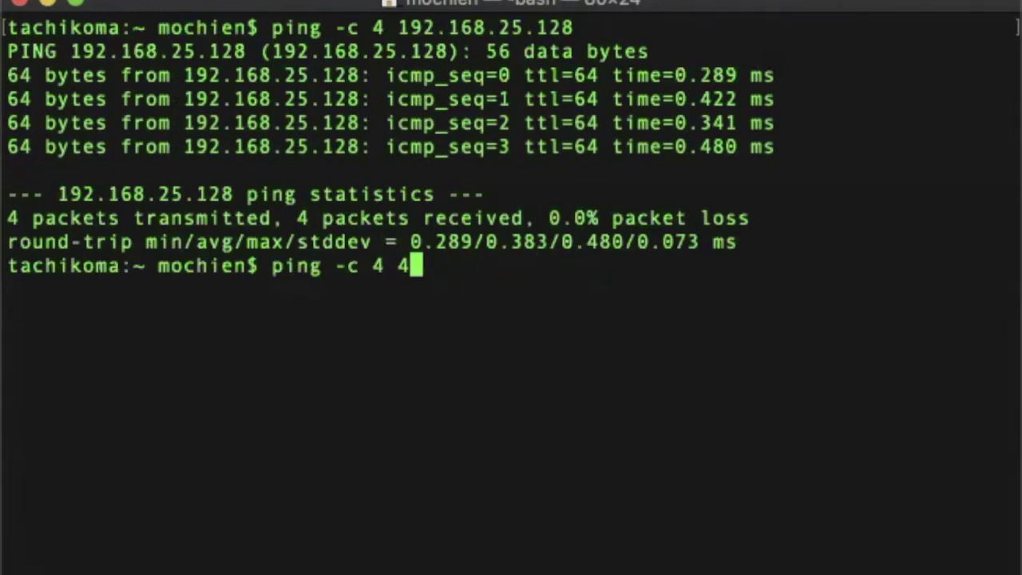
pyautogui.press('Return')
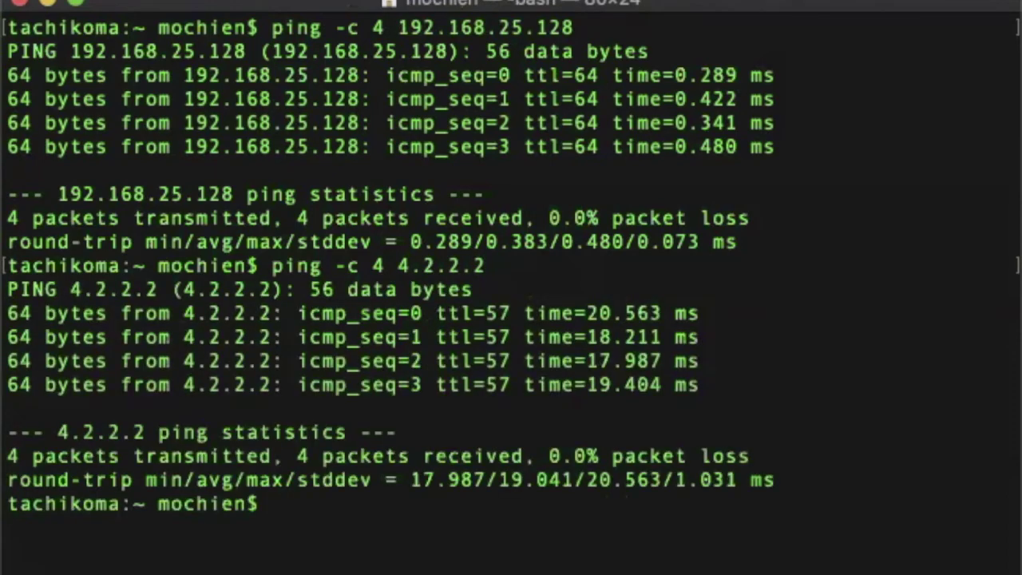
# Ping 10.10.1.10 and 10.100.10.10, stopping each at timeout, then clear the screen
pyautogui.press('Up')
pyautogui.press('BackSpace')
pyautogui.press('BackSpace')
pyautogui.press('BackSpace')
pyautogui.press('BackSpace')
pyautogui.press('BackSpace')
pyautogui.press('BackSpace')
pyautogui.press('BackSpace')
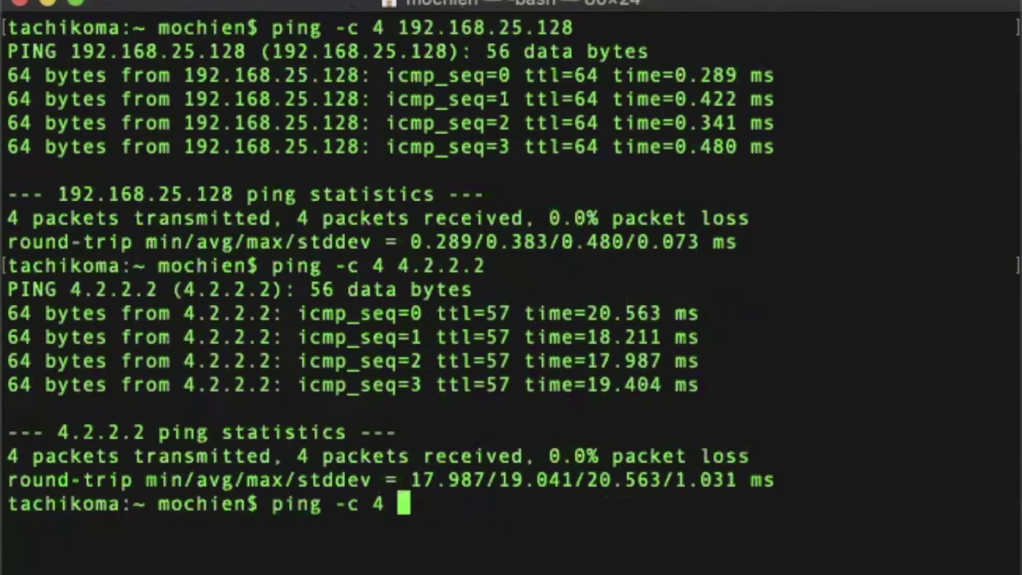
pyautogui.write('10.10.1.')
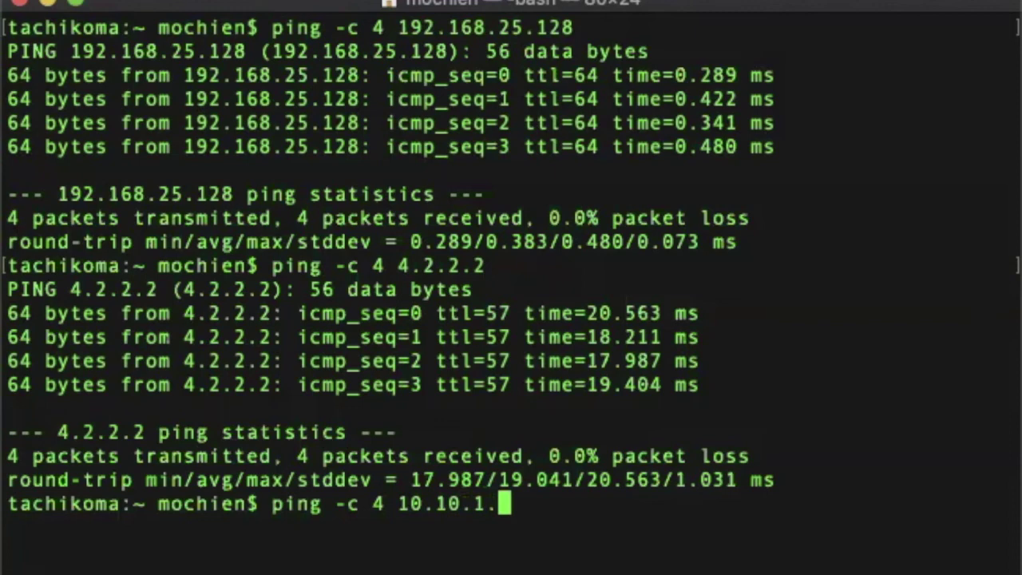
pyautogui.write('10')
pyautogui.press('Return')
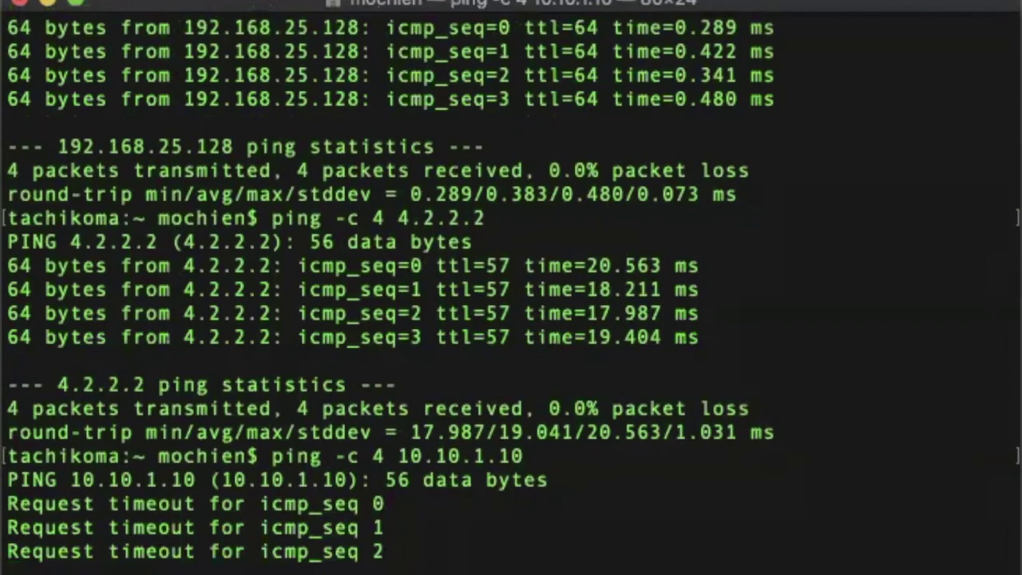
pyautogui.hotkey('ctrl', 'c')
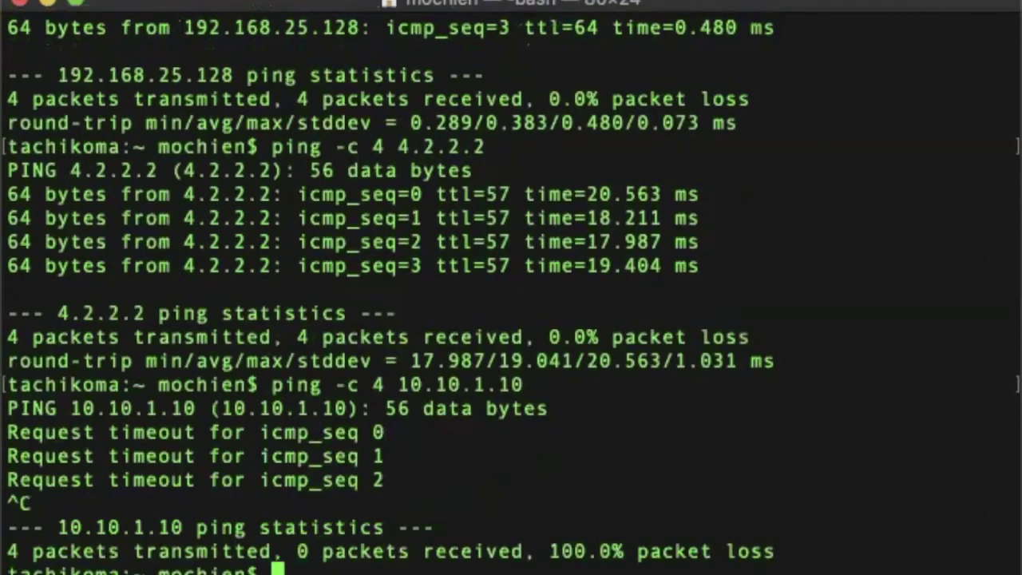
pyautogui.press('Up')
pyautogui.press('BackSpace')
pyautogui.press('BackSpace')
pyautogui.press('BackSpace')
pyautogui.press('BackSpace')
pyautogui.press('BackSpace')
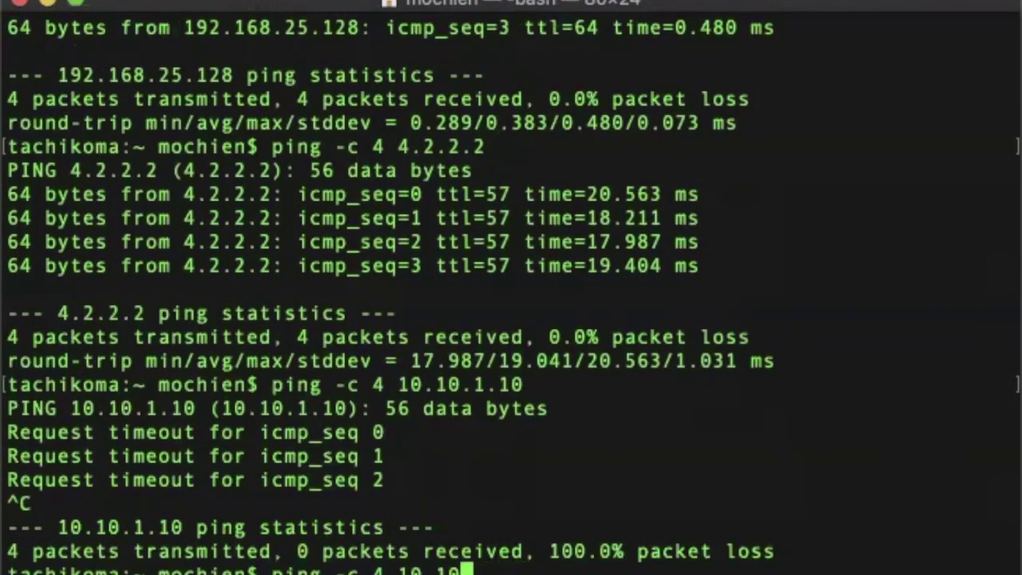
pyautogui.write('0.10.10')
pyautogui.press('Return')
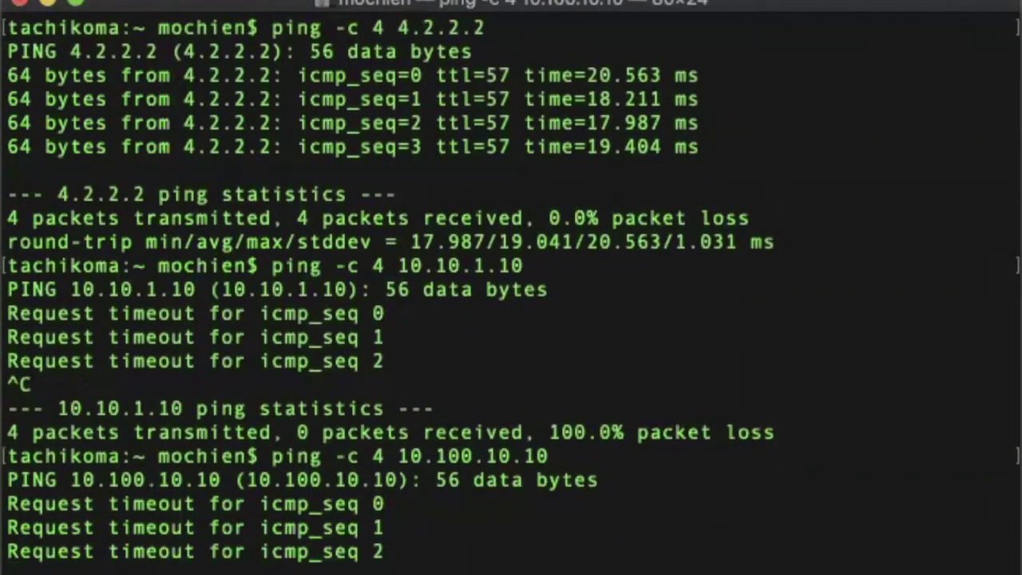
pyautogui.hotkey('ctrl', 'c')
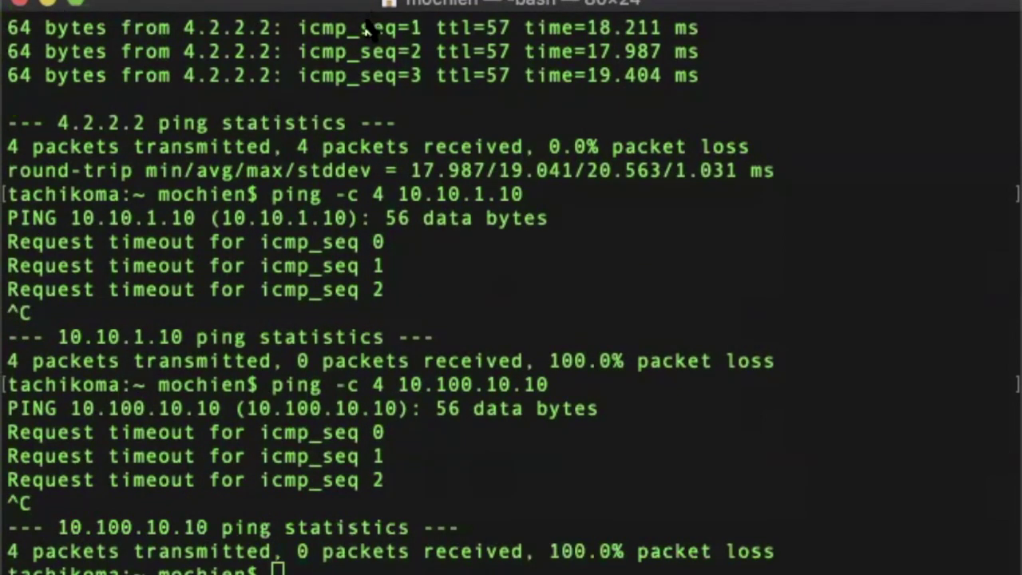
pyautogui.hotkey('ctrl', 'l')
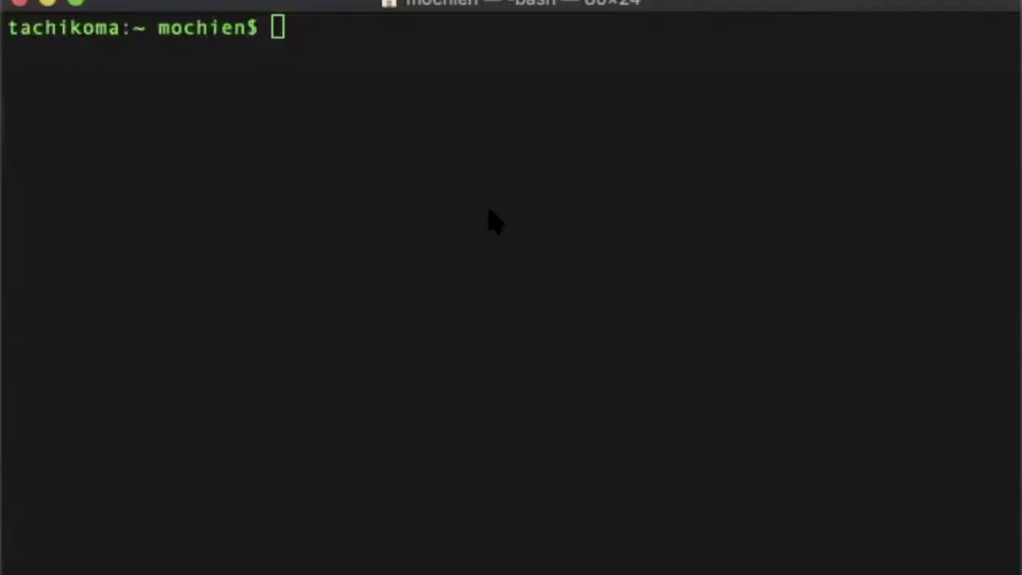
# Ping 192.168.25.128 and 10.10.1.128 with ping -c 4, stopping both unanswered pings
pyautogui.click(440, 171)
pyautogui.write('pi')
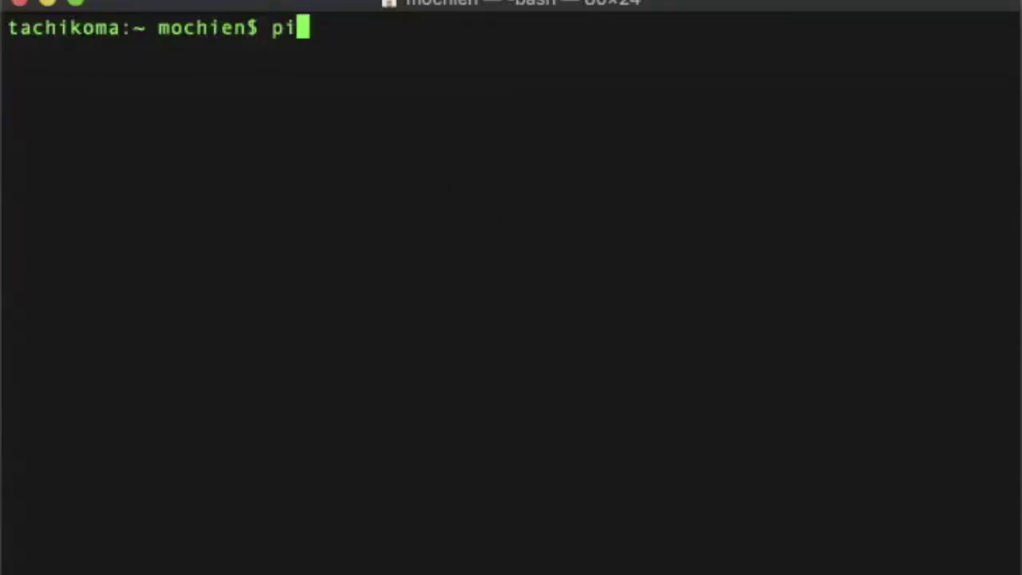
pyautogui.write('ng 0c')
pyautogui.press('BackSpace')
pyautogui.press('BackSpace')
pyautogui.write('-')
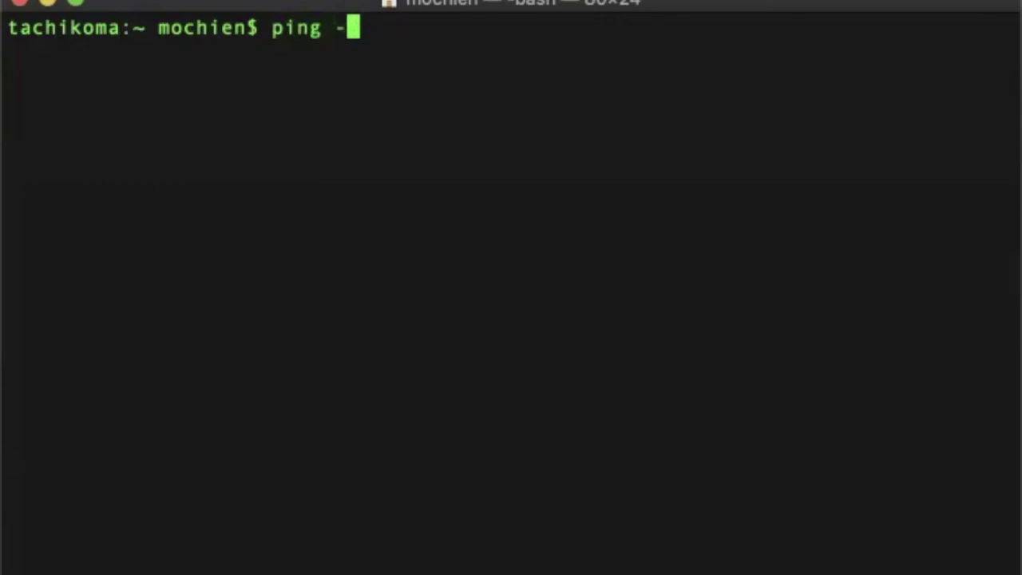
pyautogui.write('c 4')
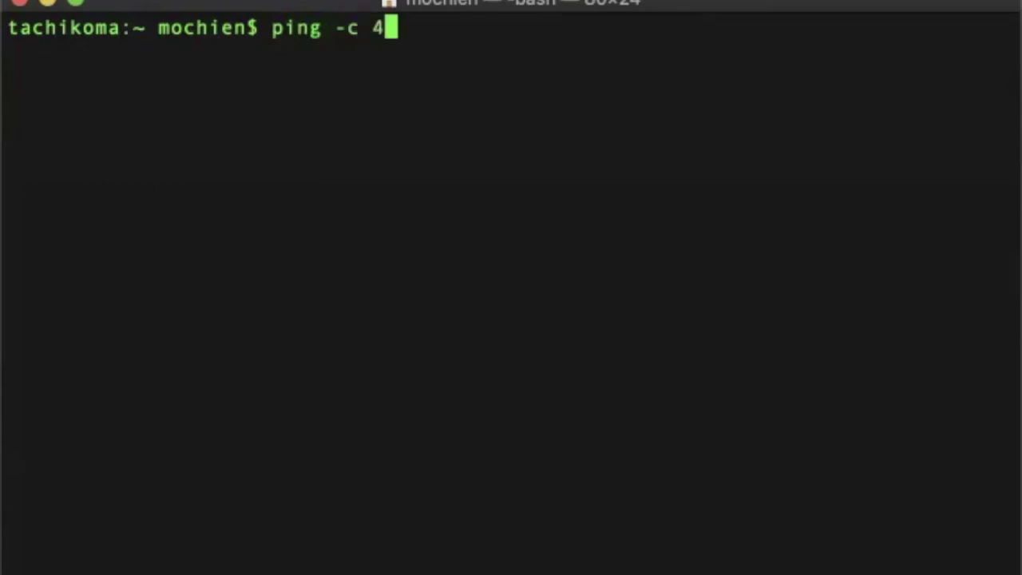
pyautogui.write(' 192.16')
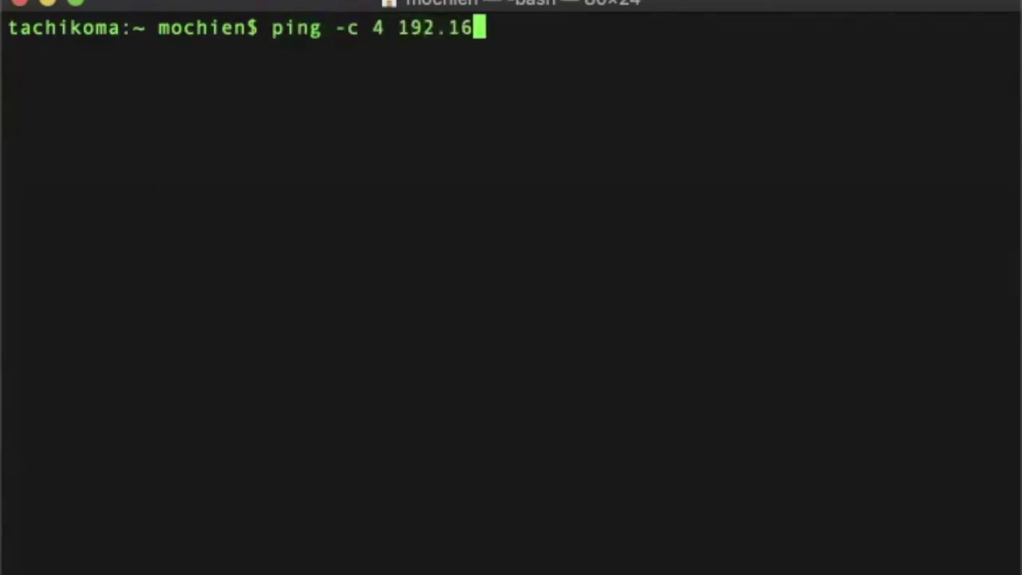
pyautogui.write('8.25.128')
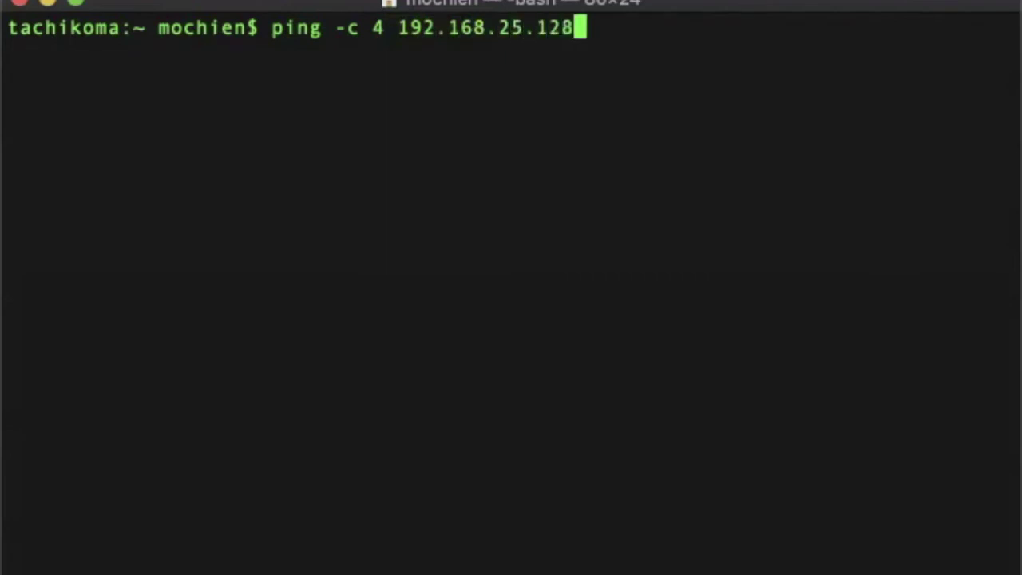
pyautogui.press('Return')
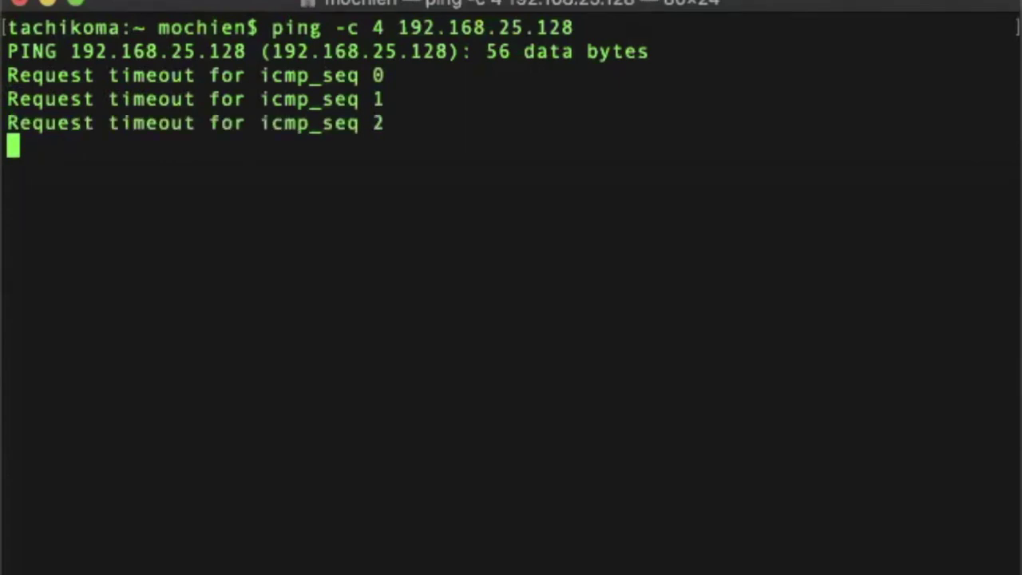
pyautogui.hotkey('ctrl', 'c')
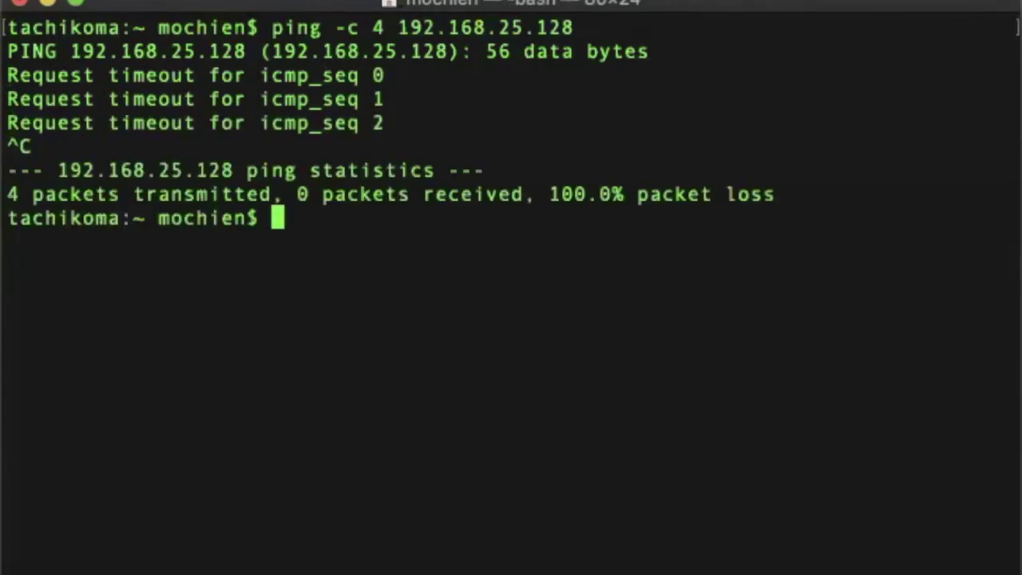
pyautogui.press('Up')
pyautogui.press('BackSpace')
pyautogui.press('BackSpace')
pyautogui.press('BackSpace')
pyautogui.press('BackSpace')
pyautogui.press('BackSpace')
pyautogui.press('BackSpace')
pyautogui.press('BackSpace')
pyautogui.press('BackSpace')
pyautogui.press('BackSpace')
pyautogui.press('BackSpace')
pyautogui.press('BackSpace')
pyautogui.press('BackSpace')
pyautogui.press('BackSpace')
pyautogui.write('0.')
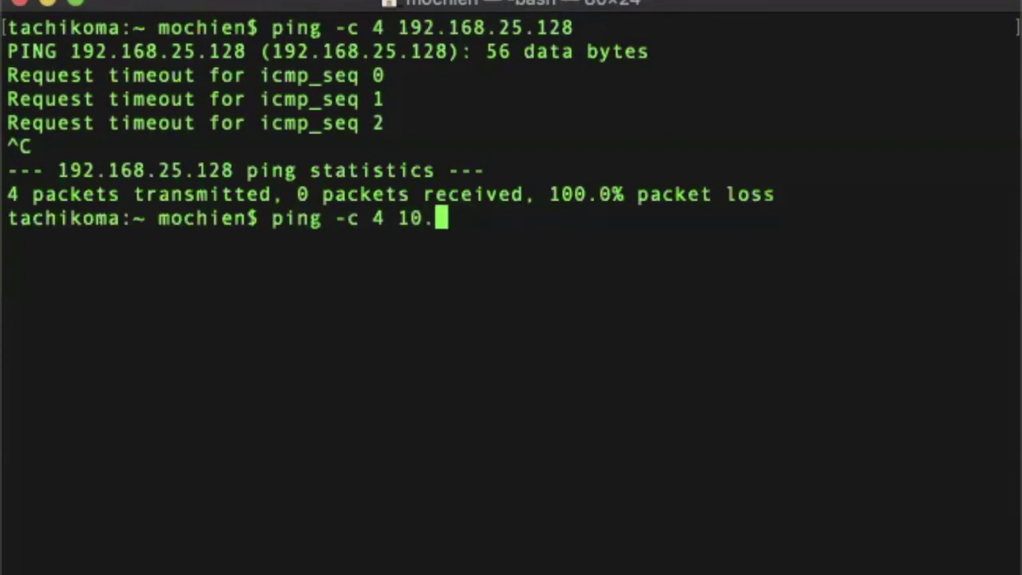
pyautogui.write('10.1.128')
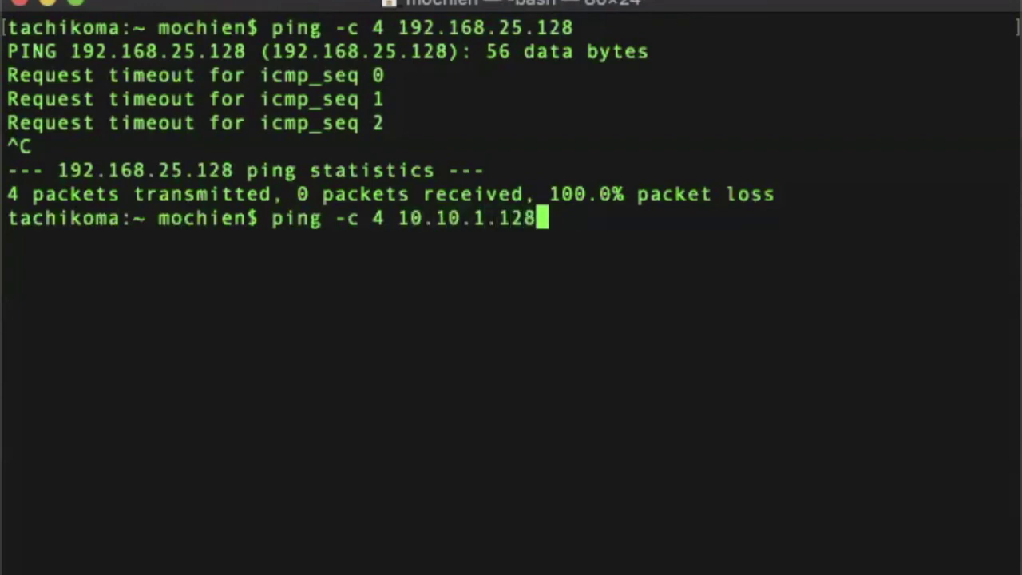
pyautogui.press('Return')
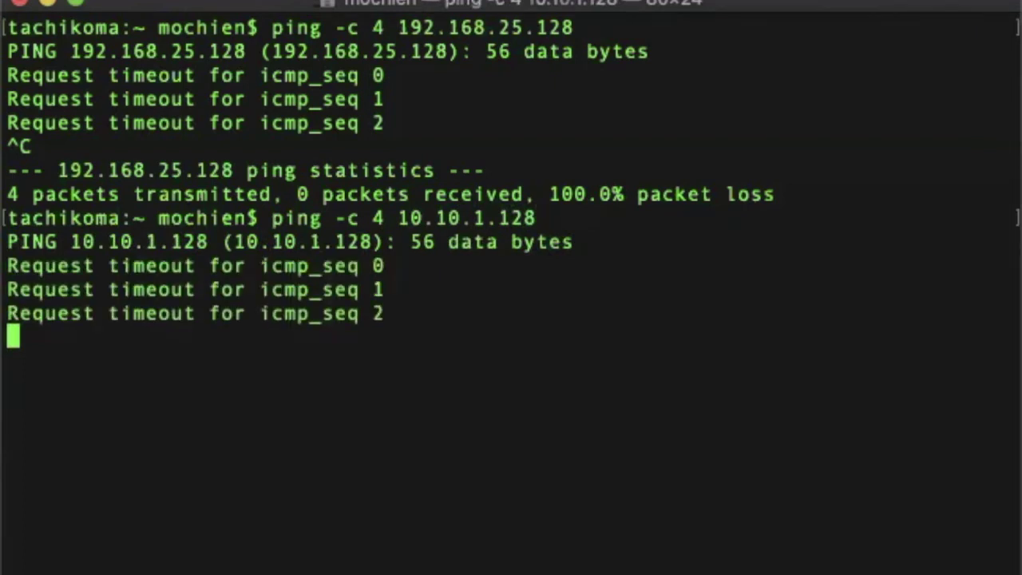
pyautogui.hotkey('ctrl', 'c')
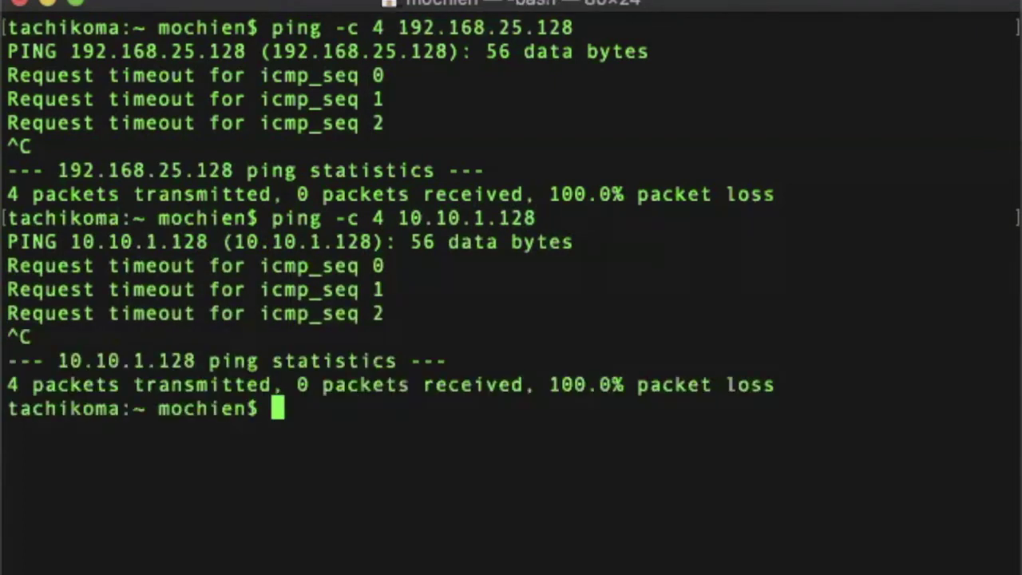
# Ping 10.100.10.128 and confirm it answers with 0% packet loss
pyautogui.press('Up')
pyautogui.press('BackSpace')
pyautogui.press('BackSpace')
pyautogui.press('BackSpace')
pyautogui.press('BackSpace')
pyautogui.press('BackSpace')
pyautogui.press('BackSpace')
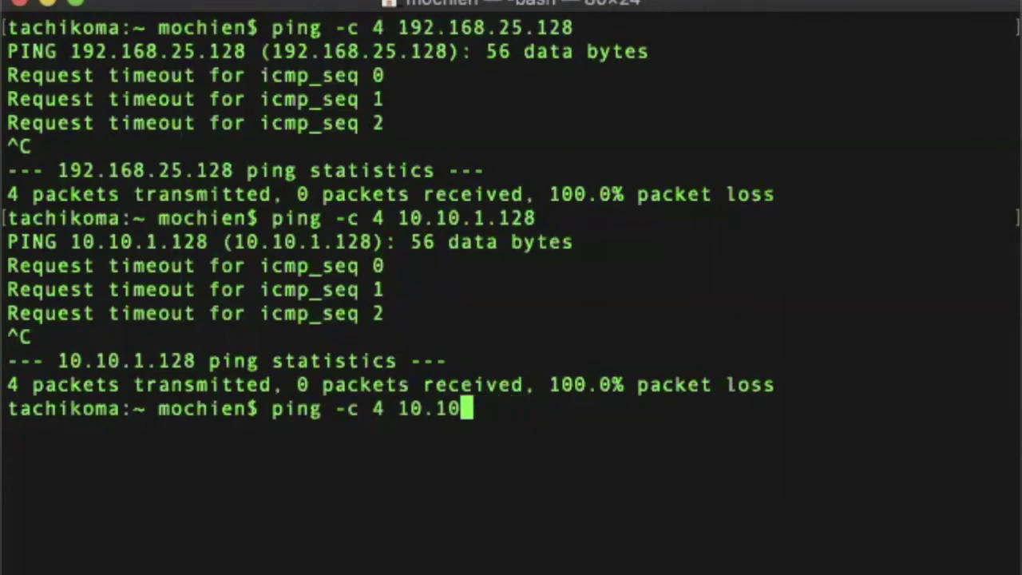
pyautogui.write('0.10.128')
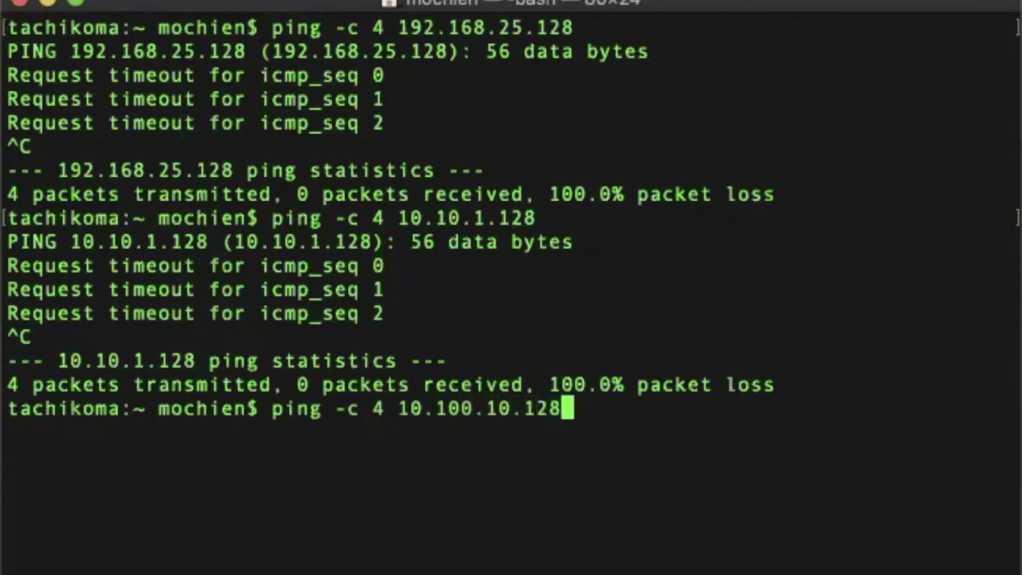
pyautogui.press('Return')
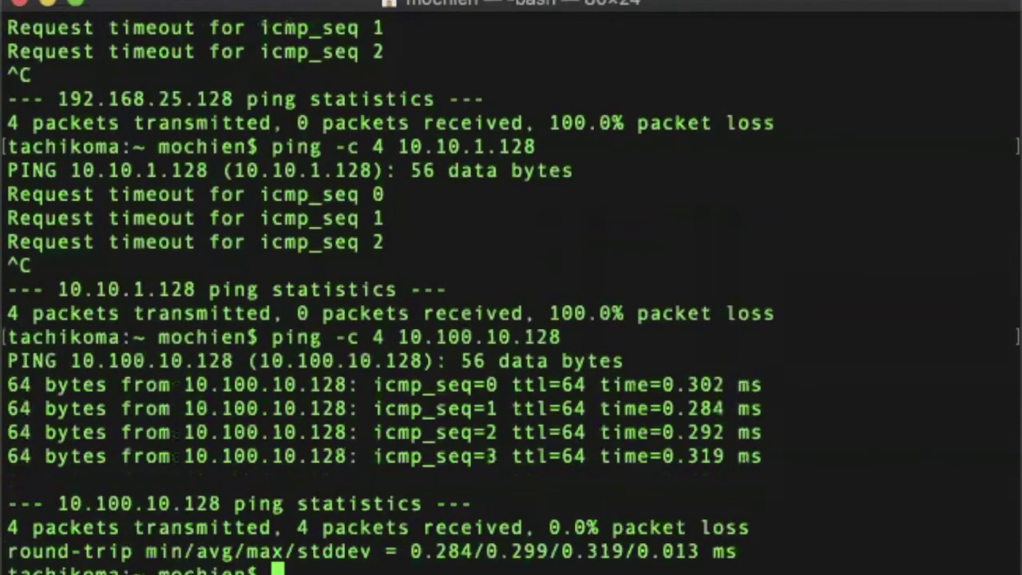
# Ping 4.2.2.2 and stop it once it times out
pyautogui.press('Up')
pyautogui.press('BackSpace')
pyautogui.press('BackSpace')
pyautogui.press('BackSpace')
pyautogui.press('BackSpace')
pyautogui.press('BackSpace')
pyautogui.press('BackSpace')
pyautogui.press('BackSpace')
pyautogui.press('BackSpace')
pyautogui.press('BackSpace')
pyautogui.press('BackSpace')
pyautogui.press('BackSpace')
pyautogui.press('BackSpace')
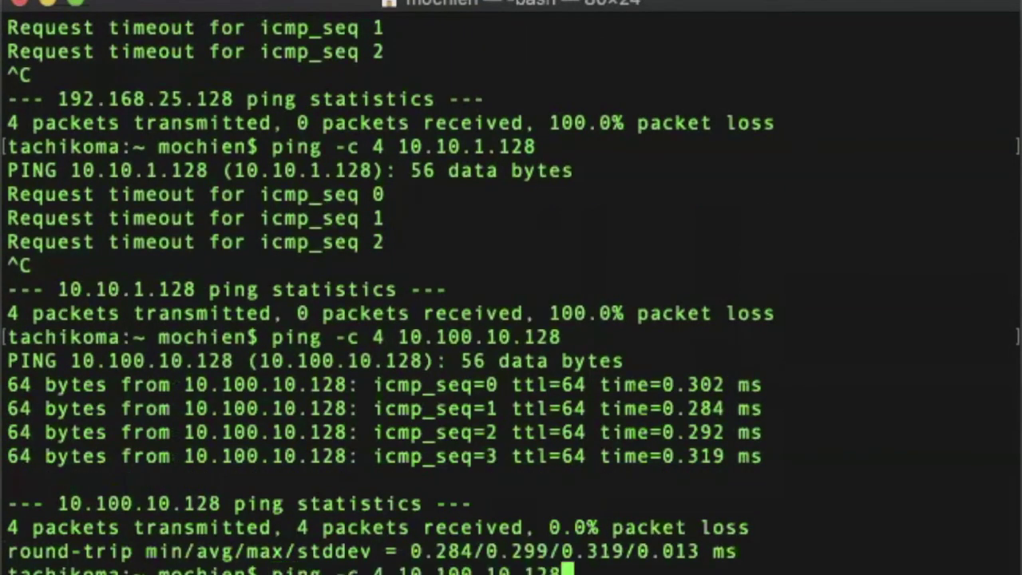
pyautogui.press('BackSpace')
pyautogui.write('4.2.2.2')
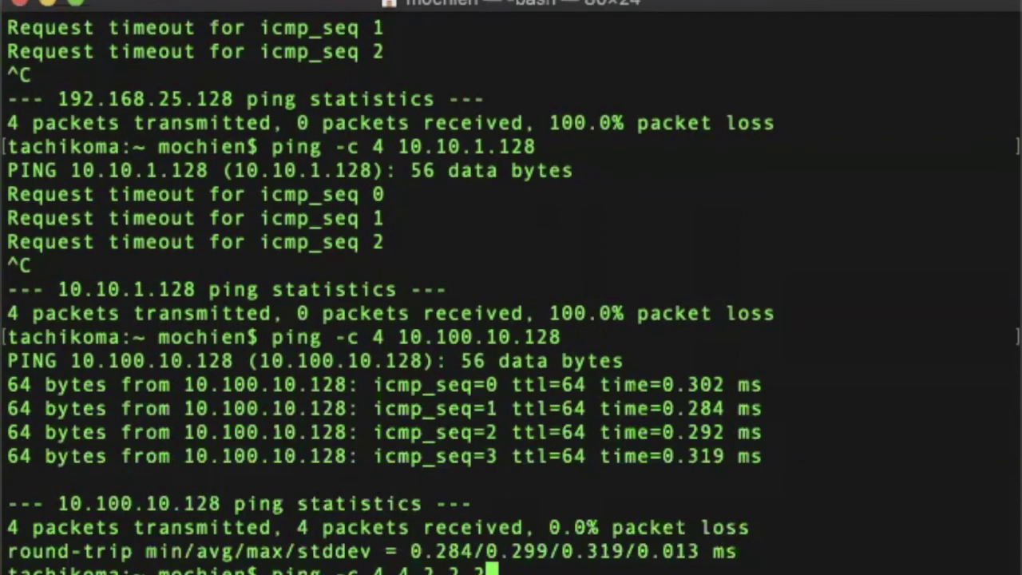
pyautogui.press('Return')
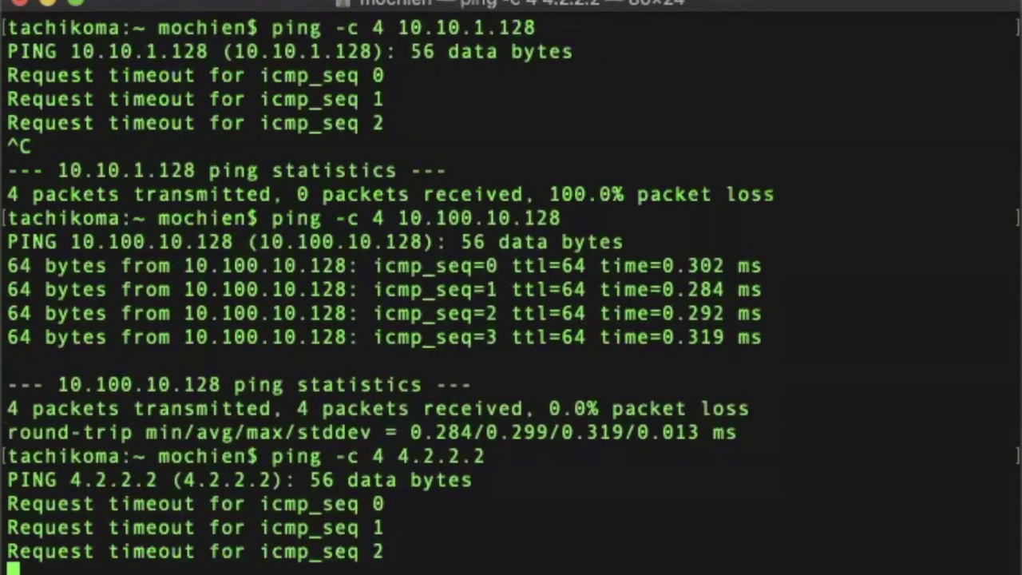
pyautogui.hotkey('ctrl', 'c')
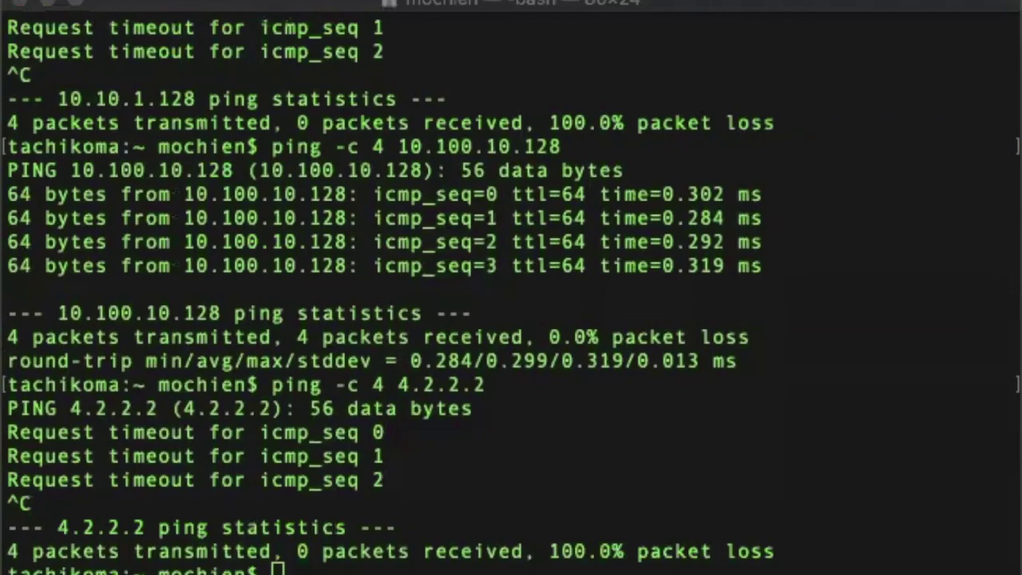